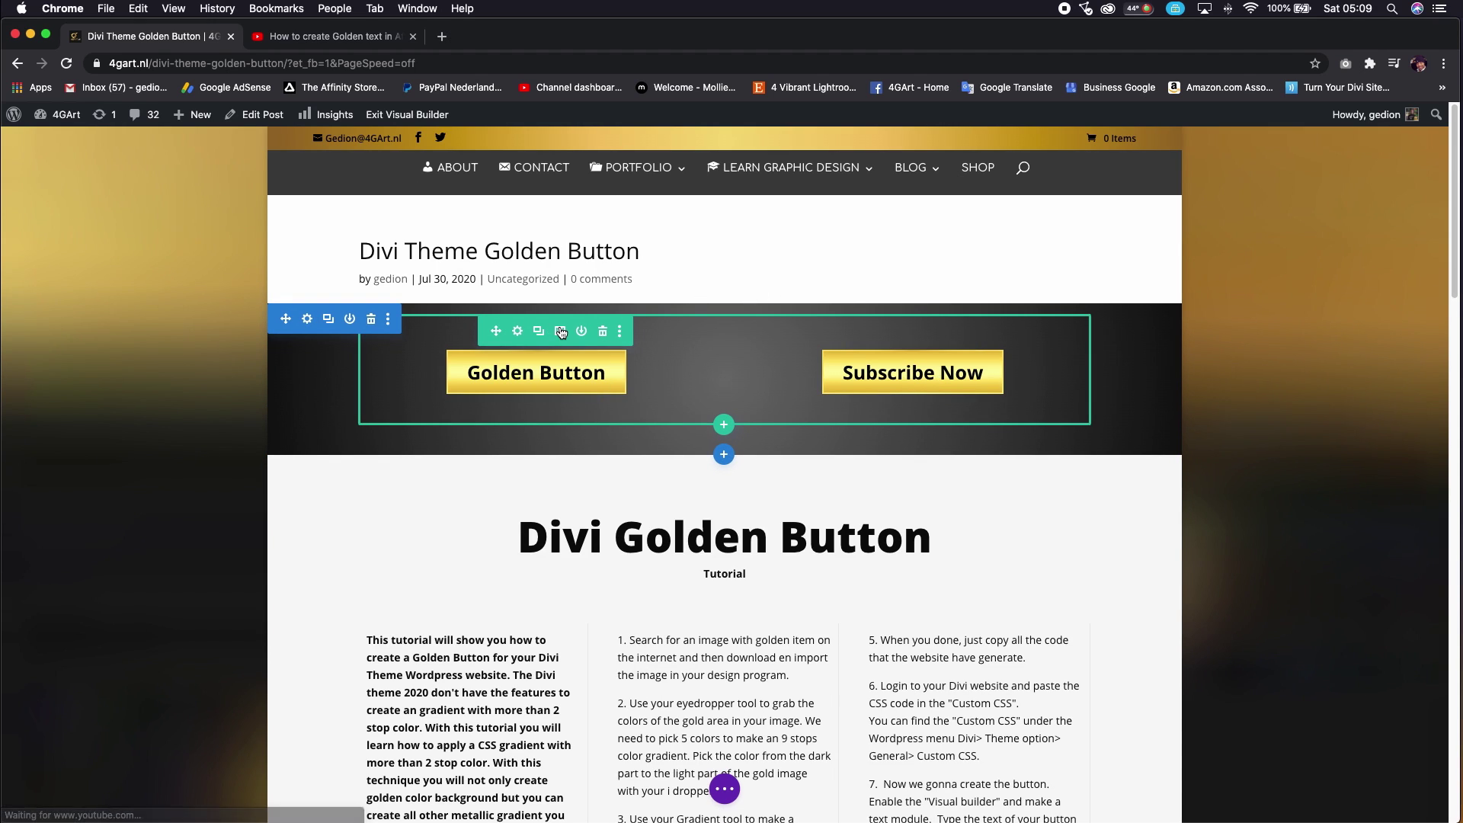
Change the layout of the golden buttons' row to three equal columns.
click(561, 331)
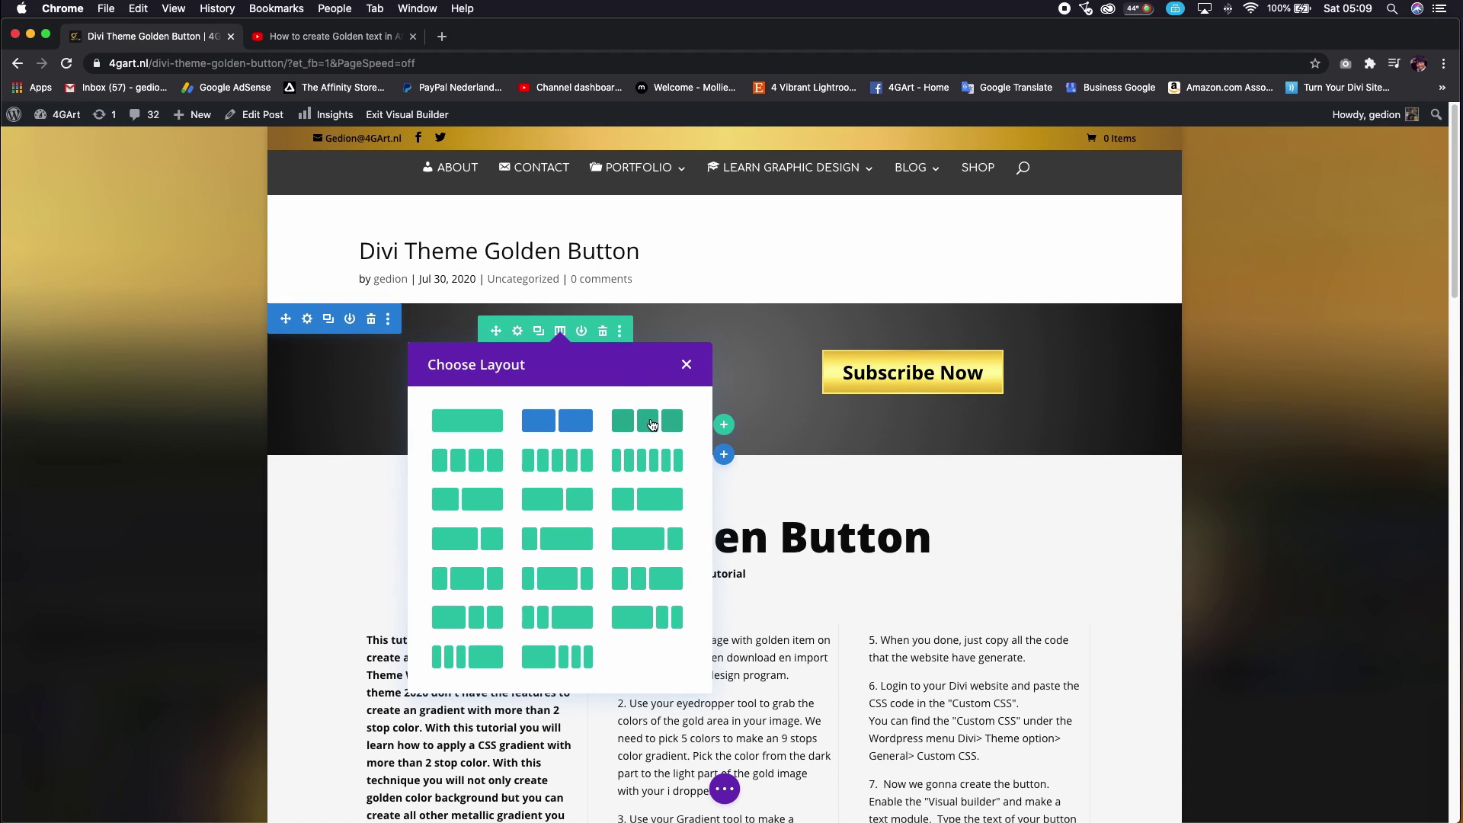
click(656, 420)
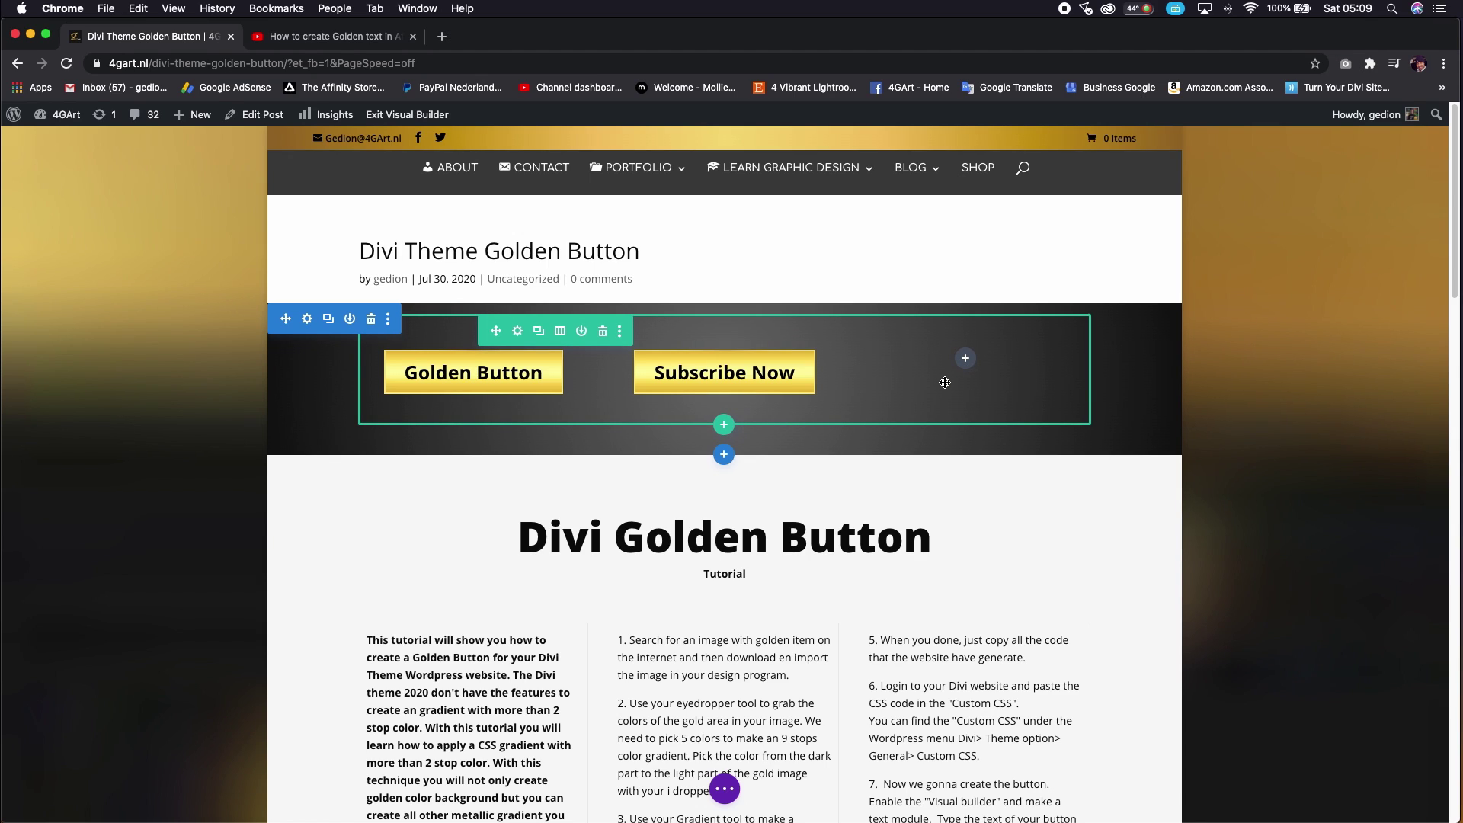
Download the Golden Button CSS code from the link in the YouTube video's description and open the zip file.
click(357, 38)
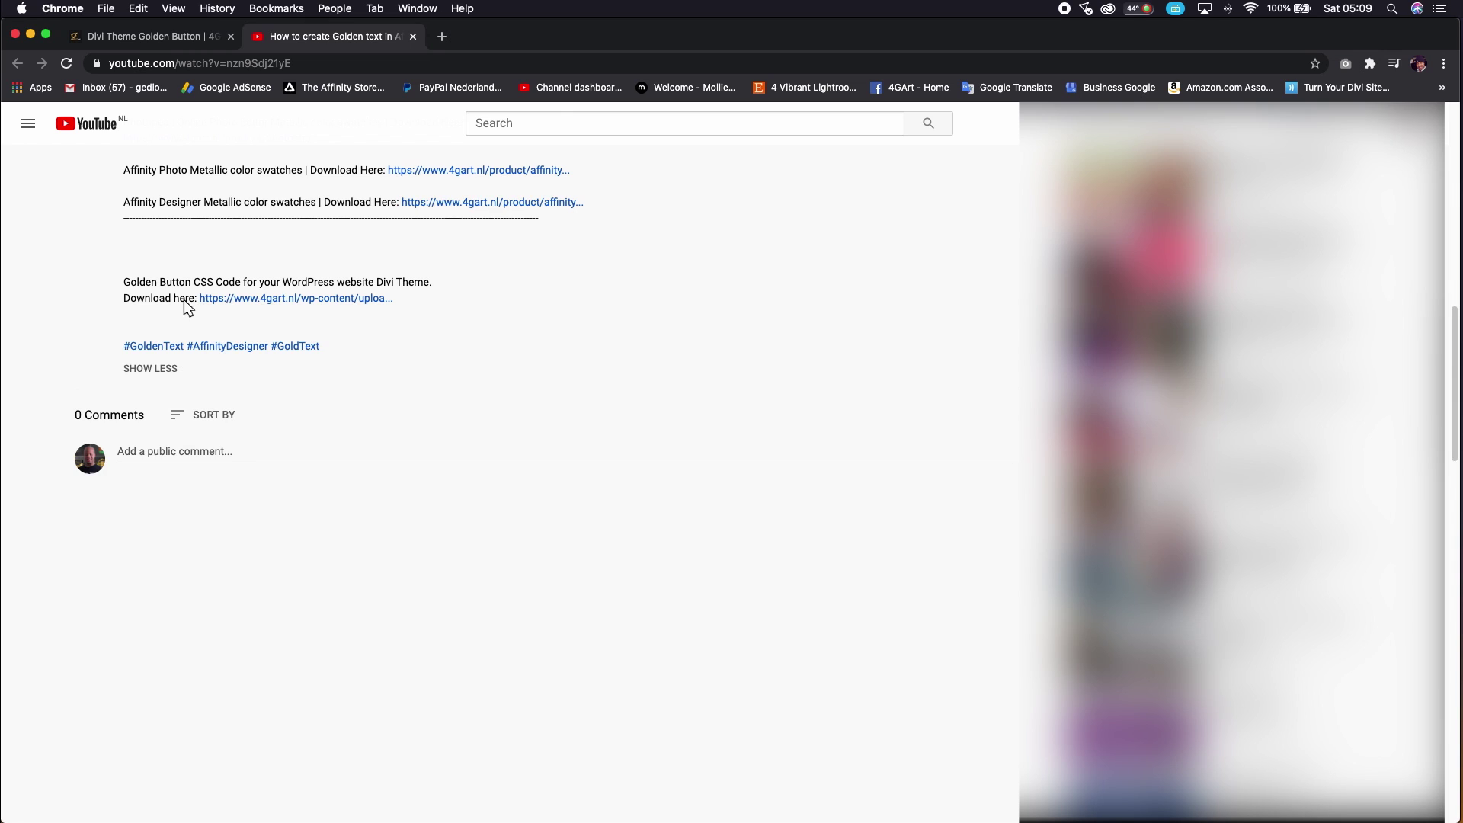
click(299, 306)
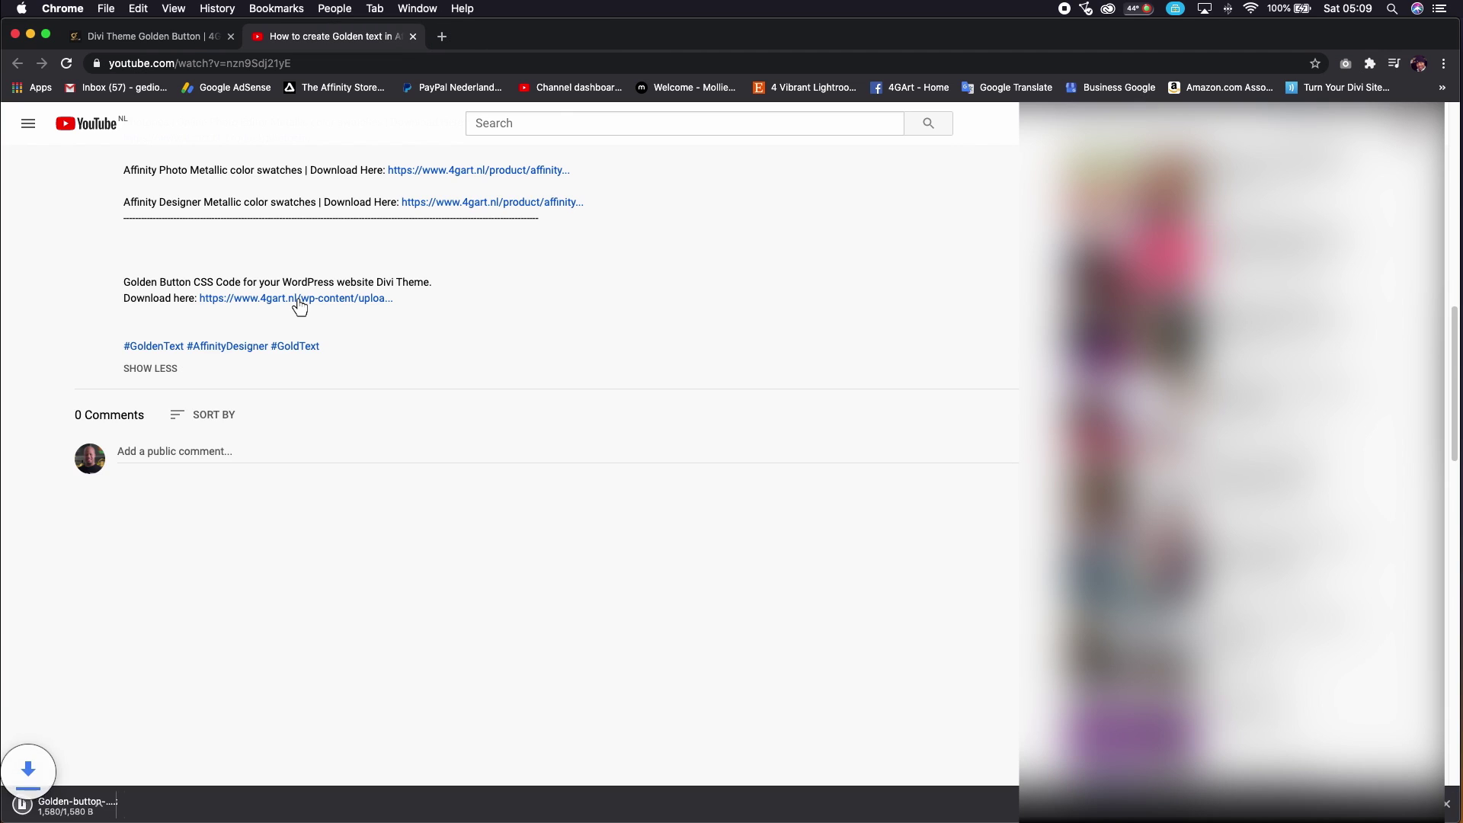
click(71, 801)
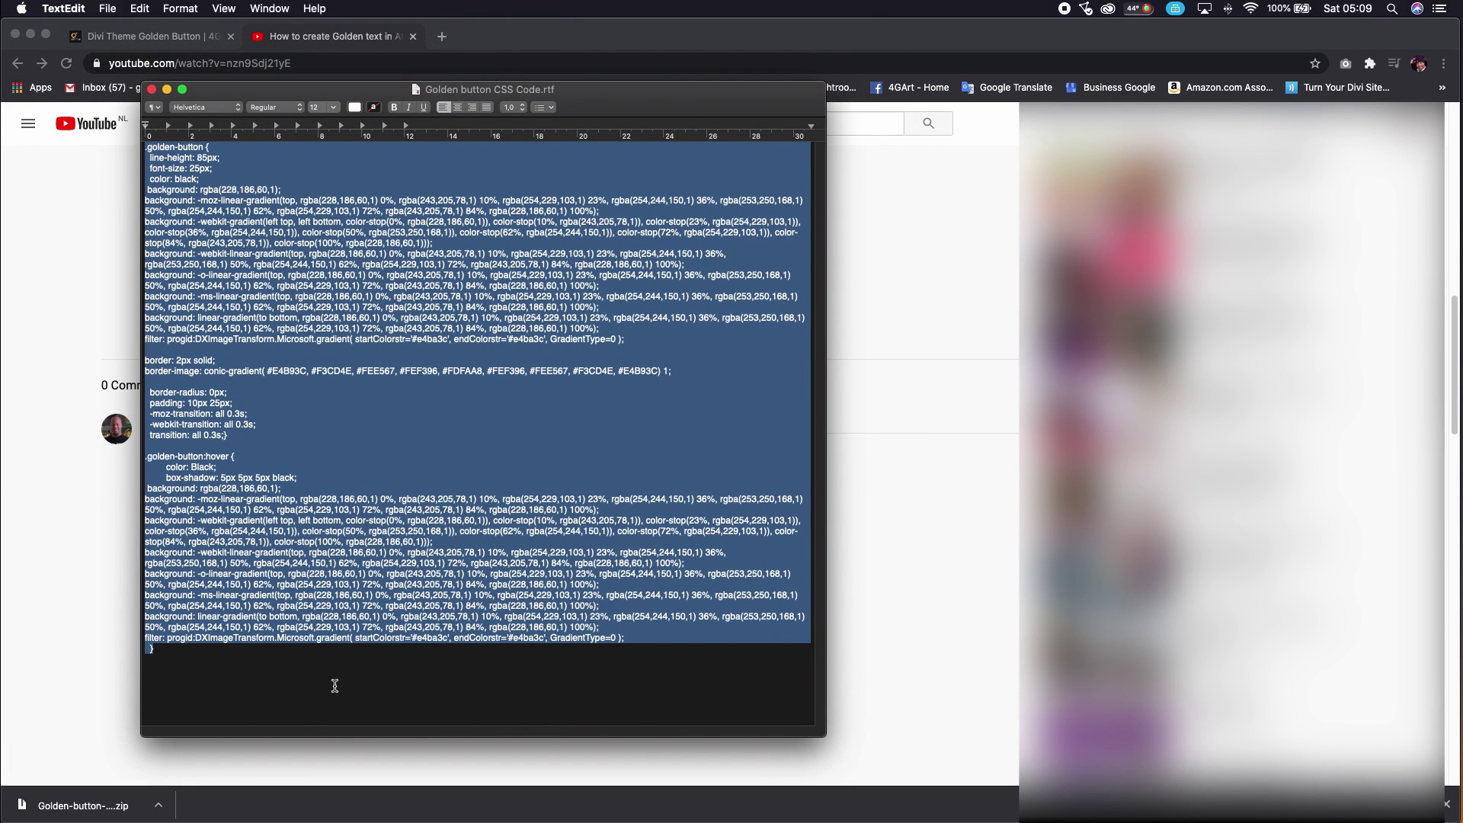
Copy all the CSS code in Golden button CSS Code.rtf and close the document.
click(328, 677)
drag(170, 653, 133, 146)
right_click(252, 160)
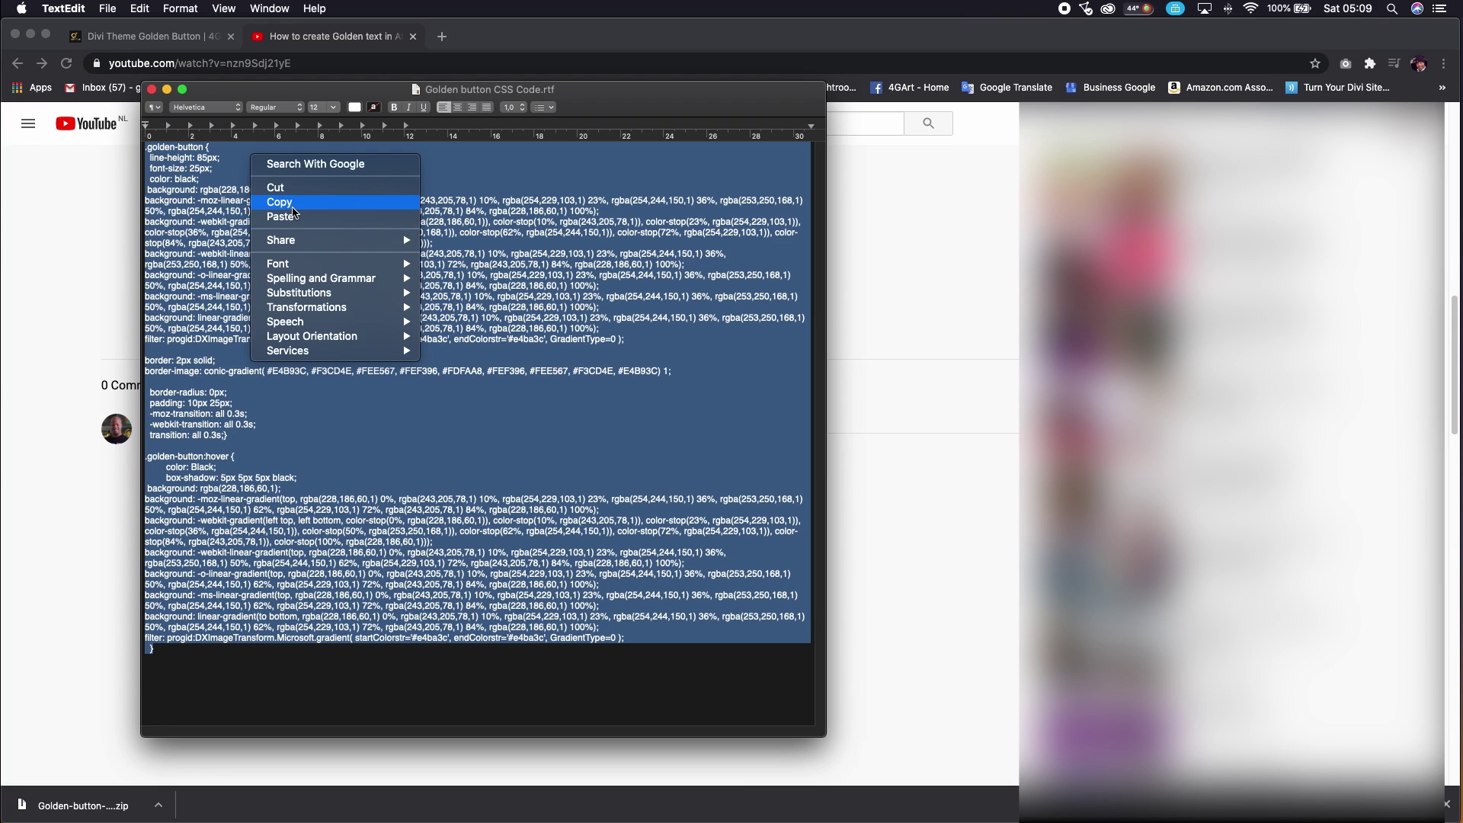
click(295, 209)
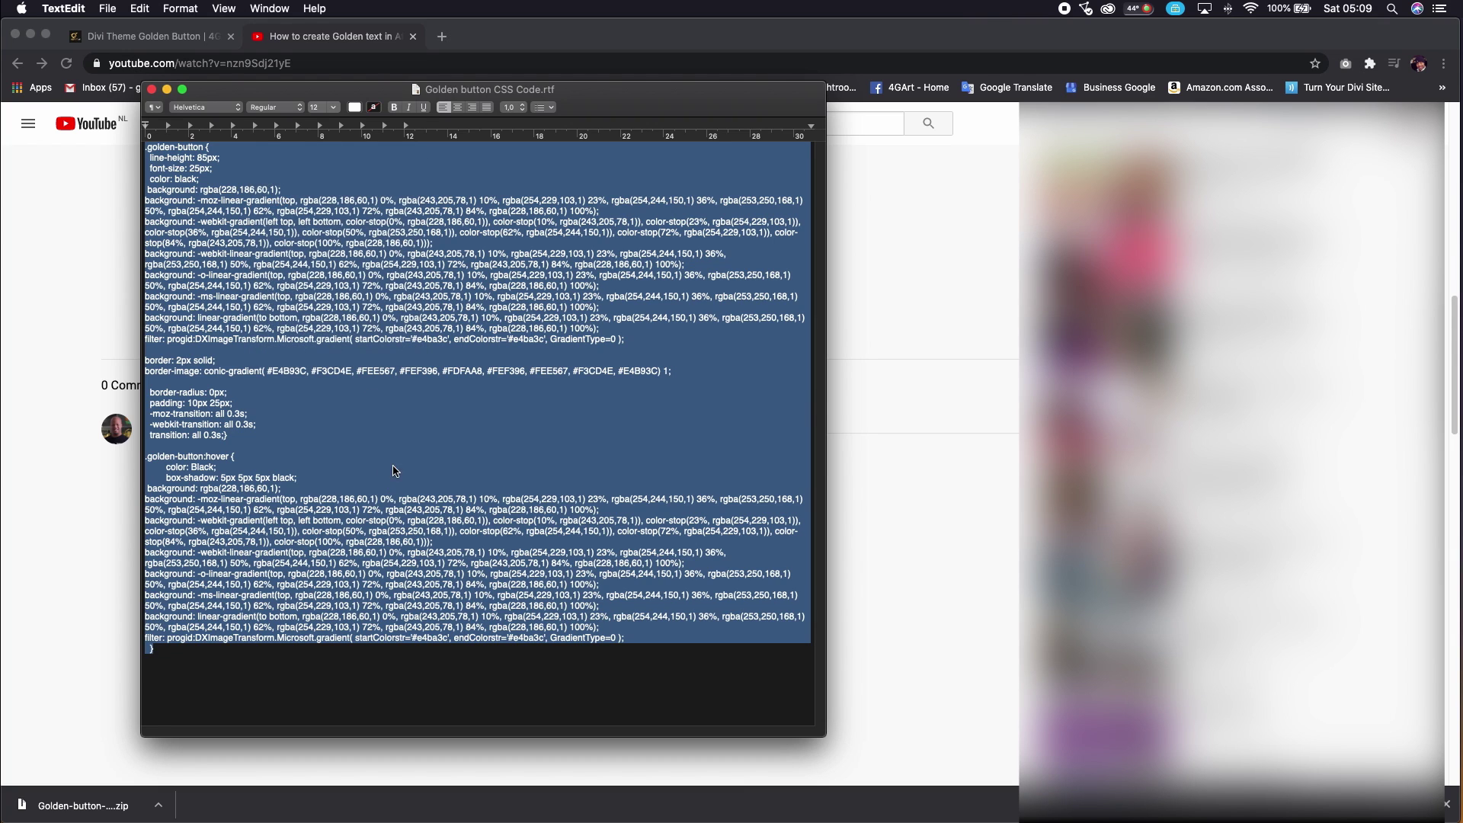
click(152, 90)
Close the YouTube tab and open the site's Divi Theme Options from the WordPress dashboard in a new tab.
click(177, 34)
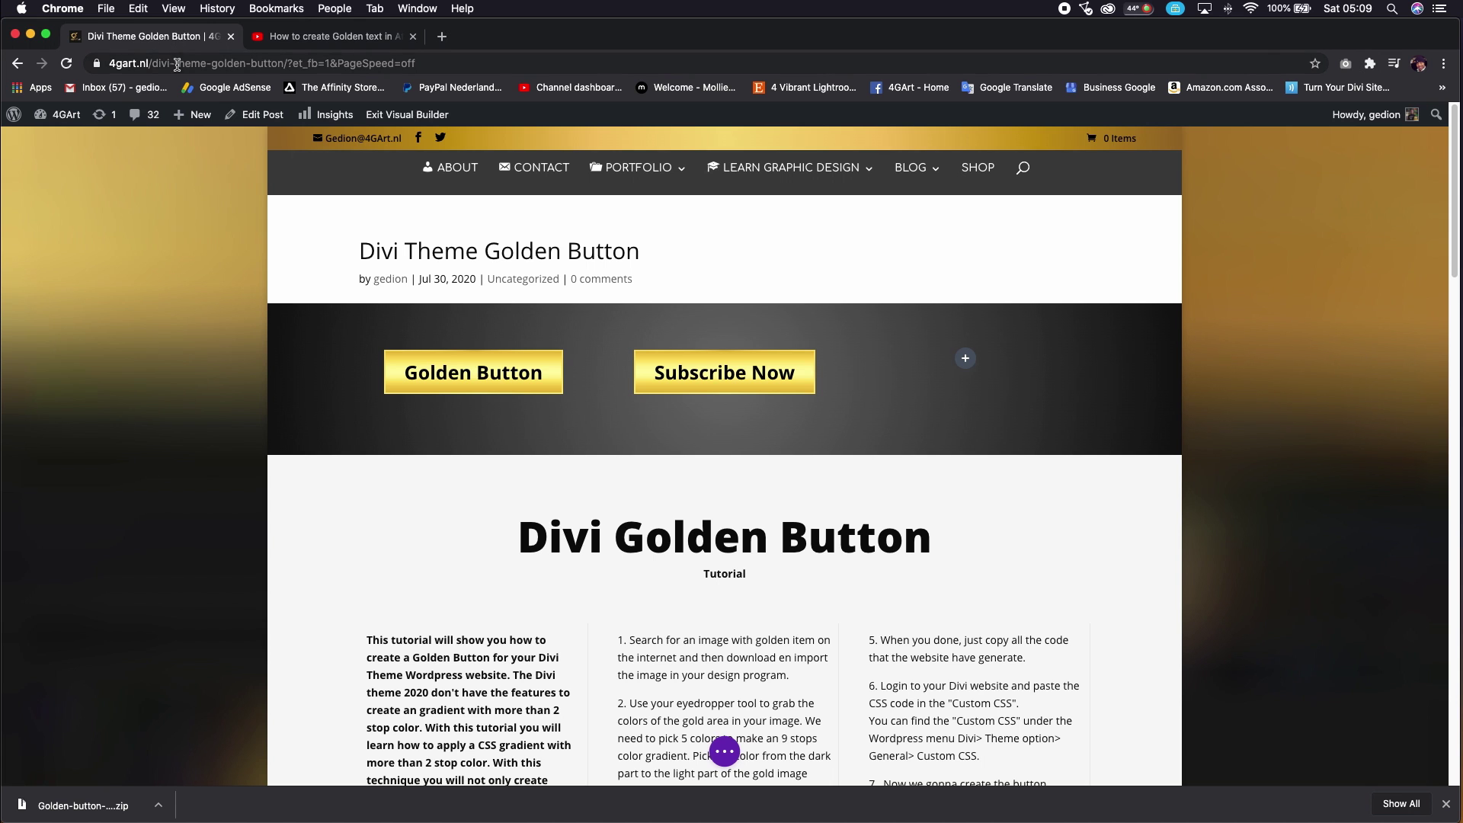
mouse_move(63, 116)
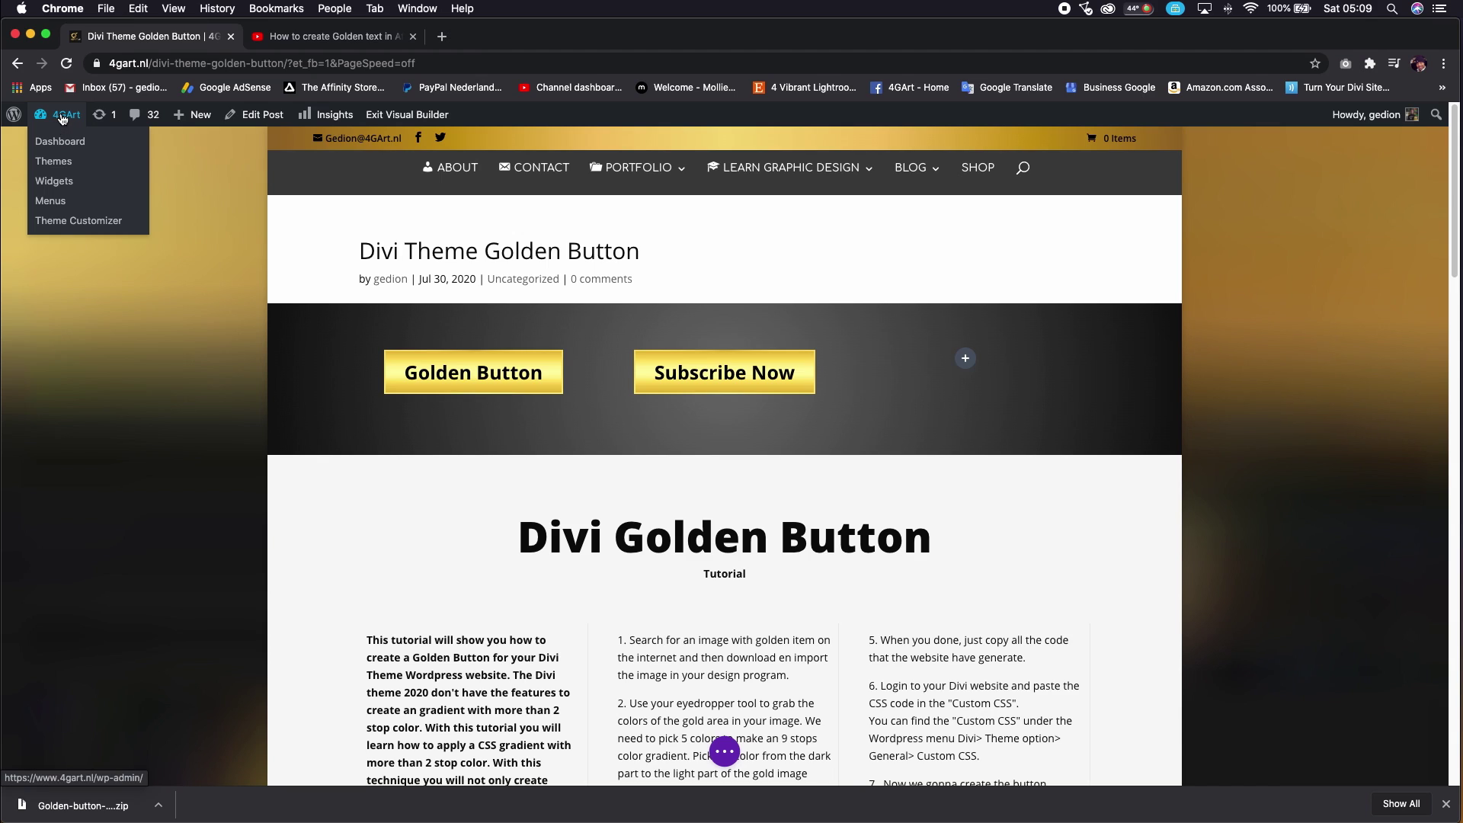
click(412, 35)
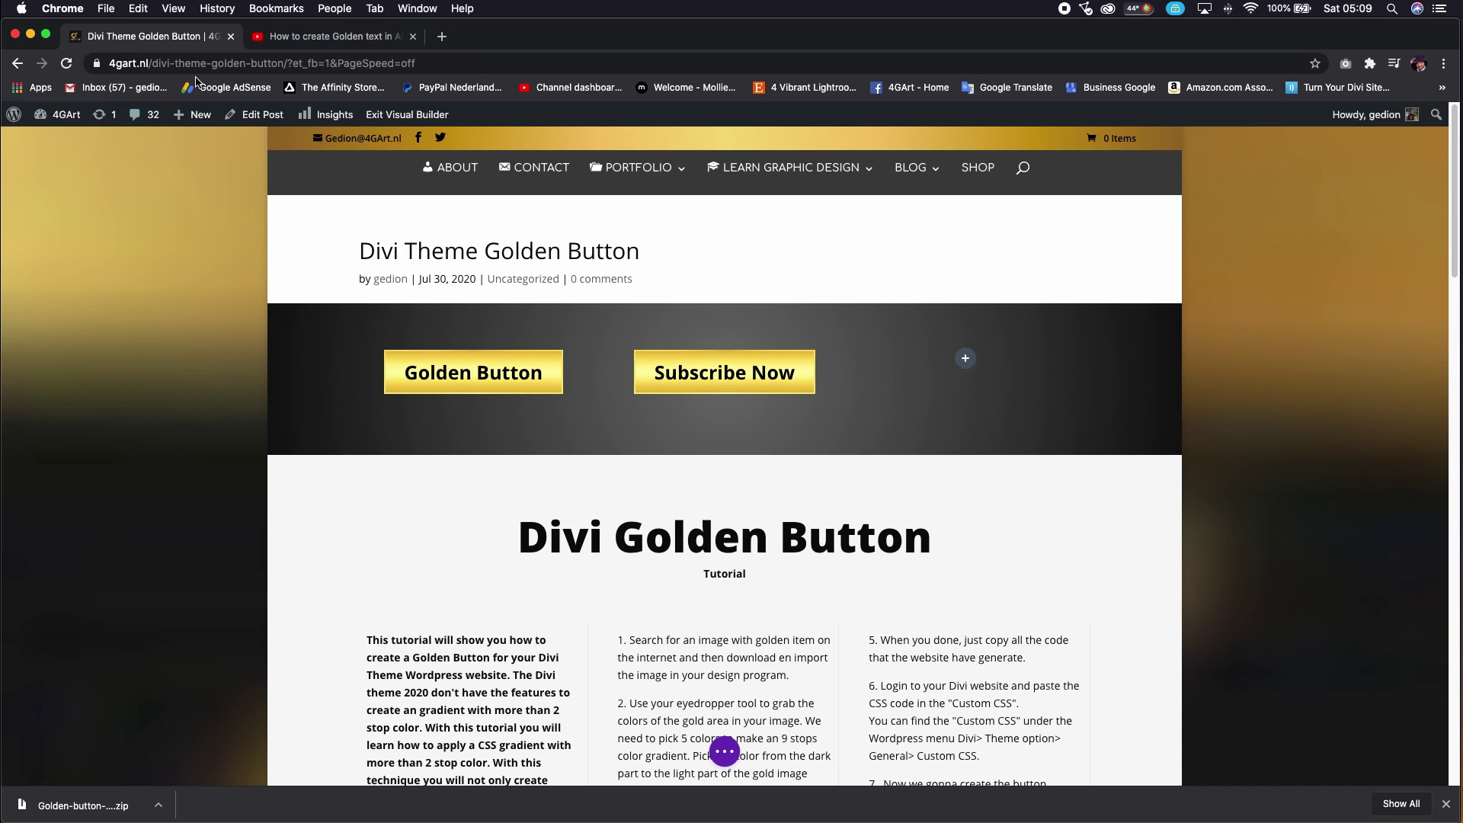
right_click(64, 116)
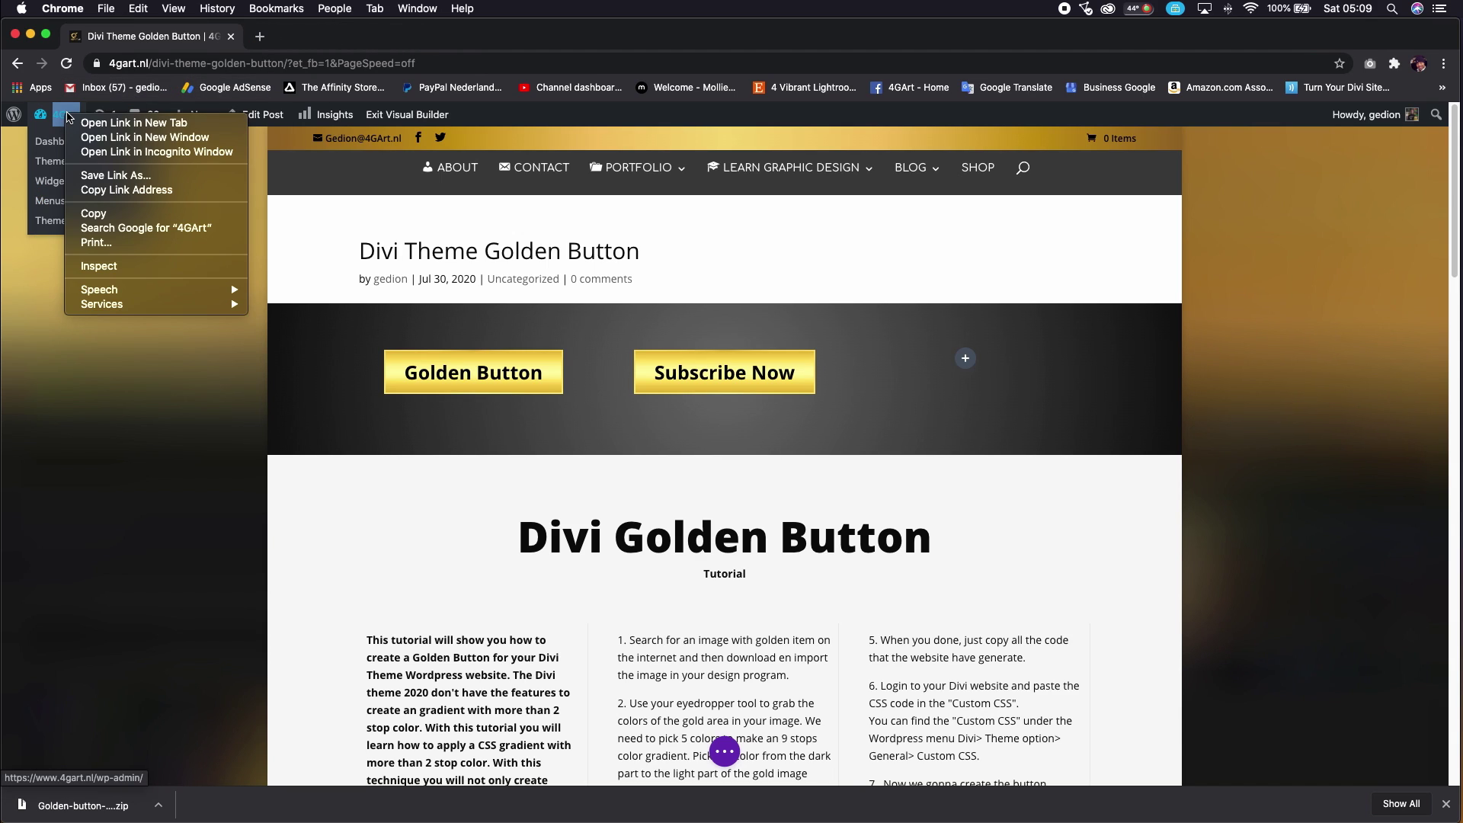
click(134, 123)
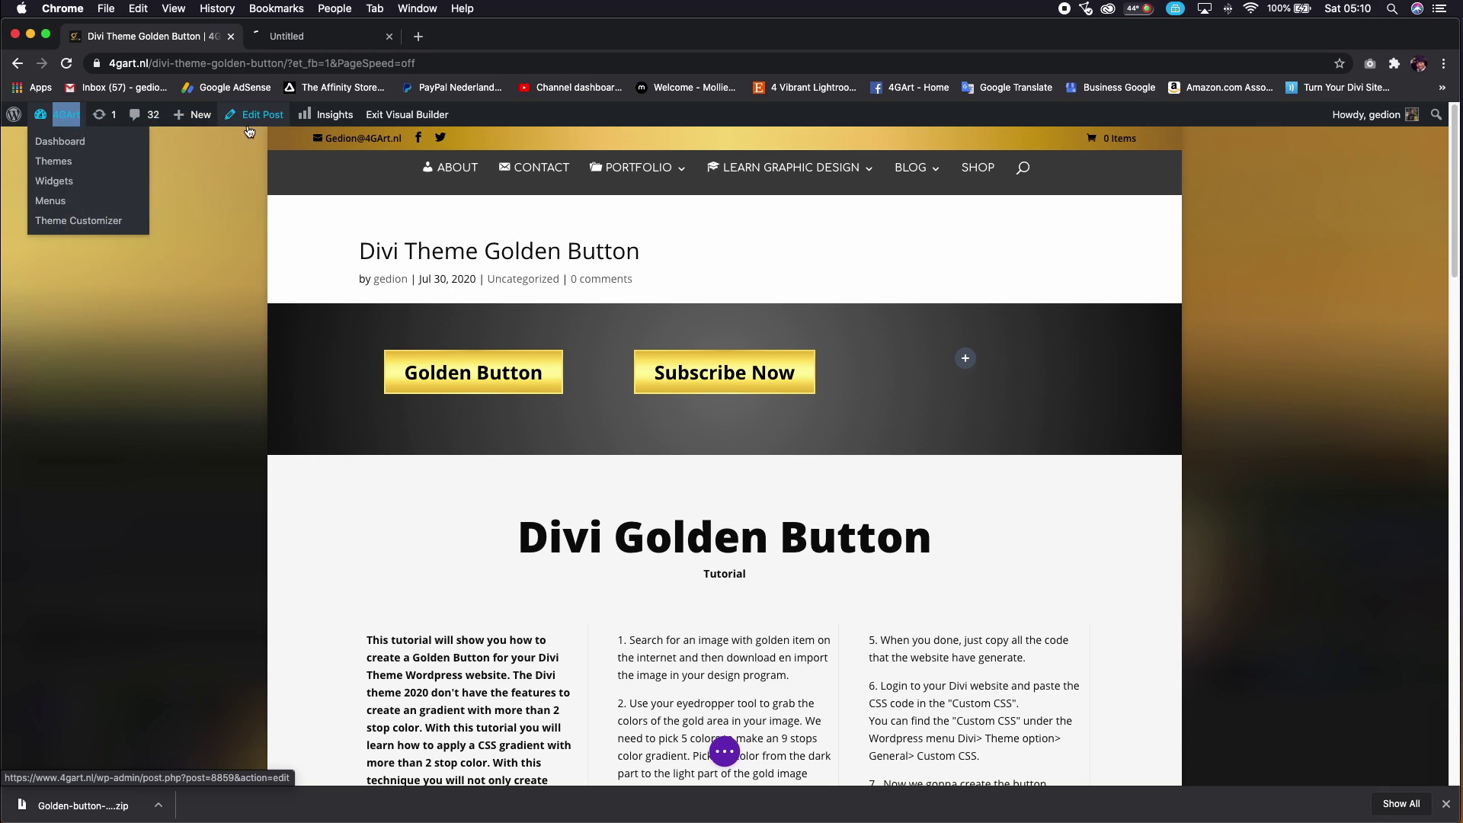
click(323, 38)
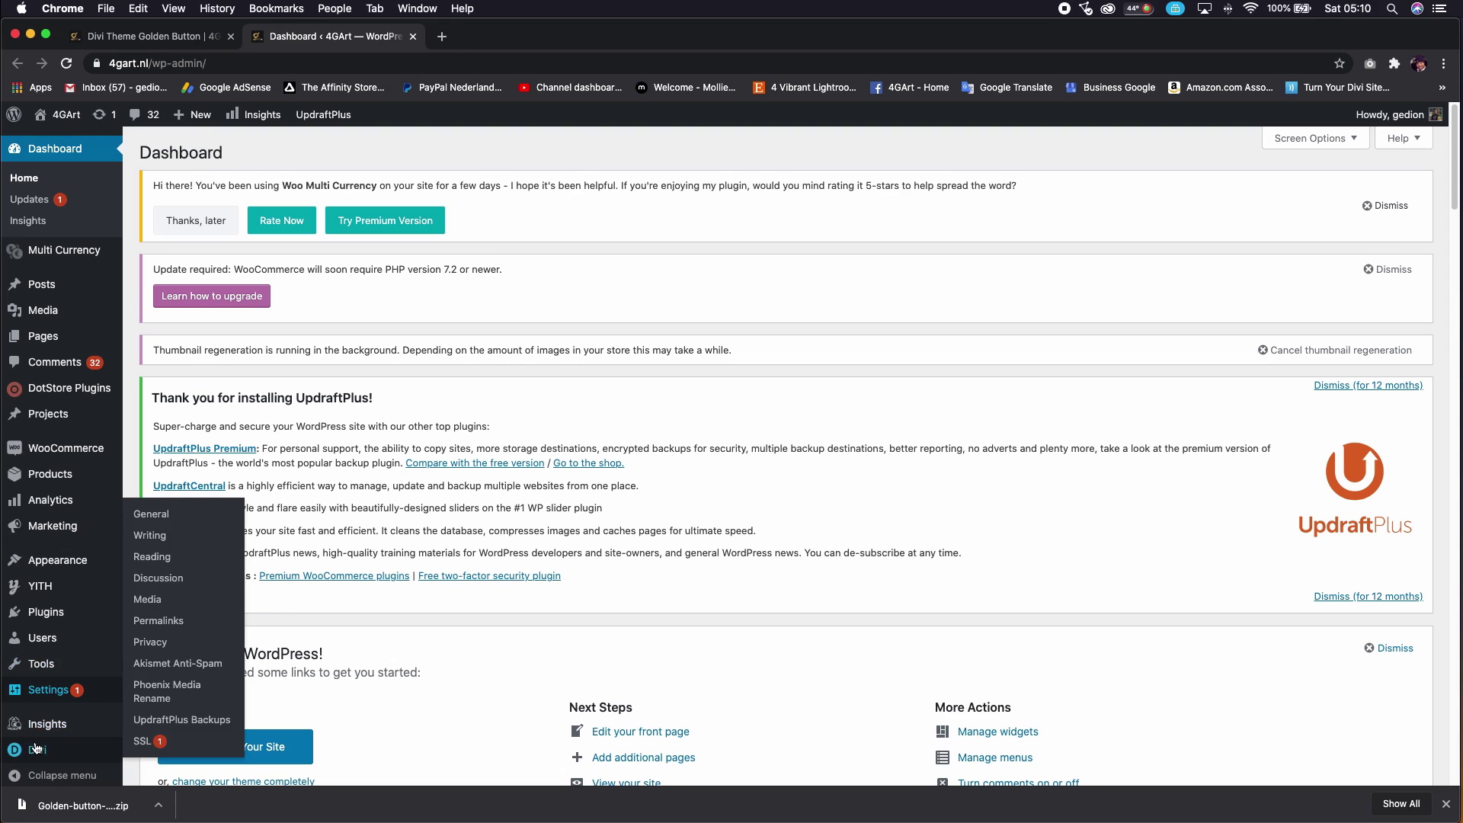
mouse_move(117, 740)
click(184, 636)
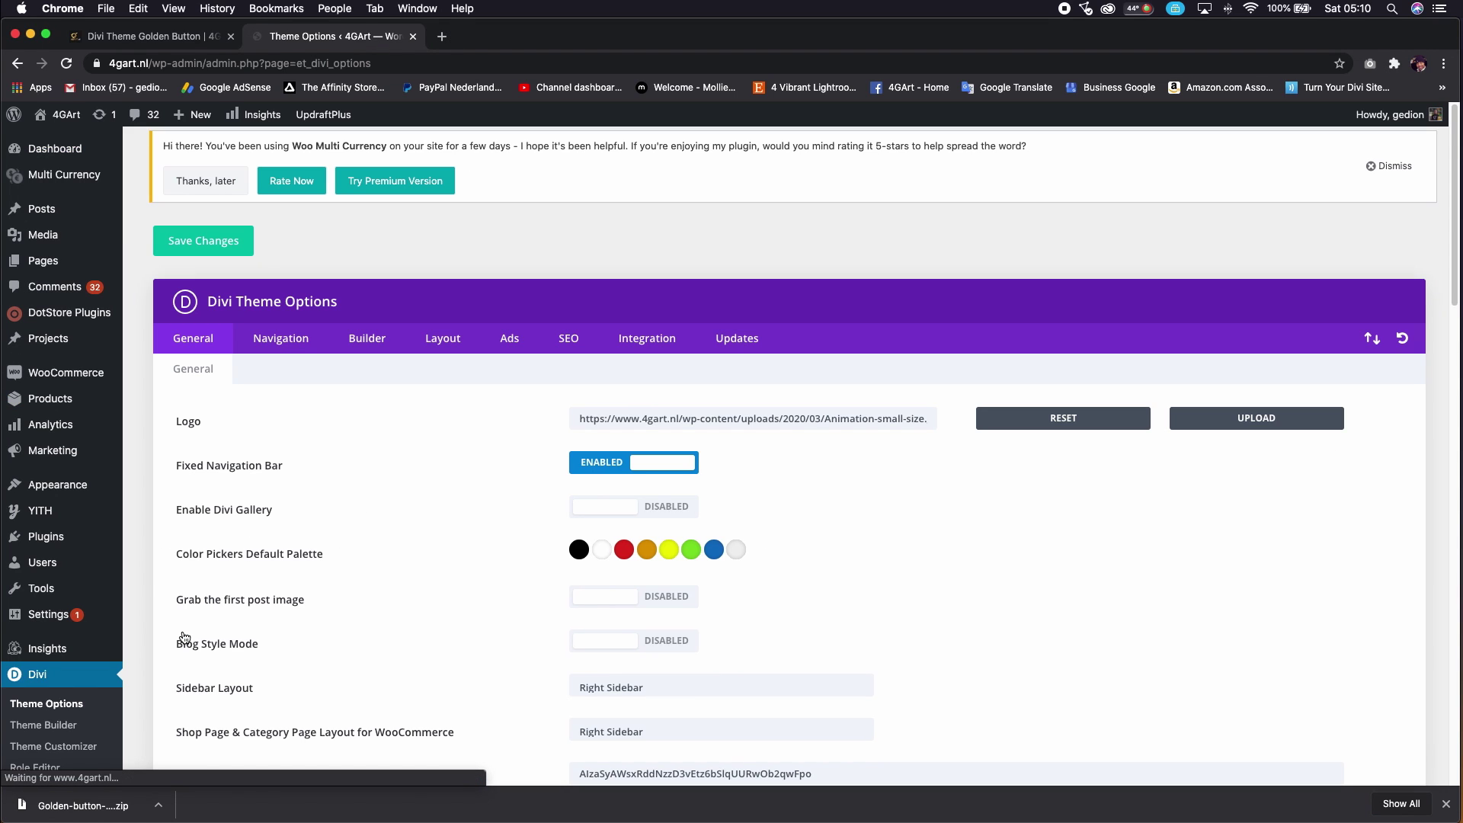
Paste the copied golden button code into the Custom CSS below the existing code, separated by blank lines.
scroll(457, 600, down, 20)
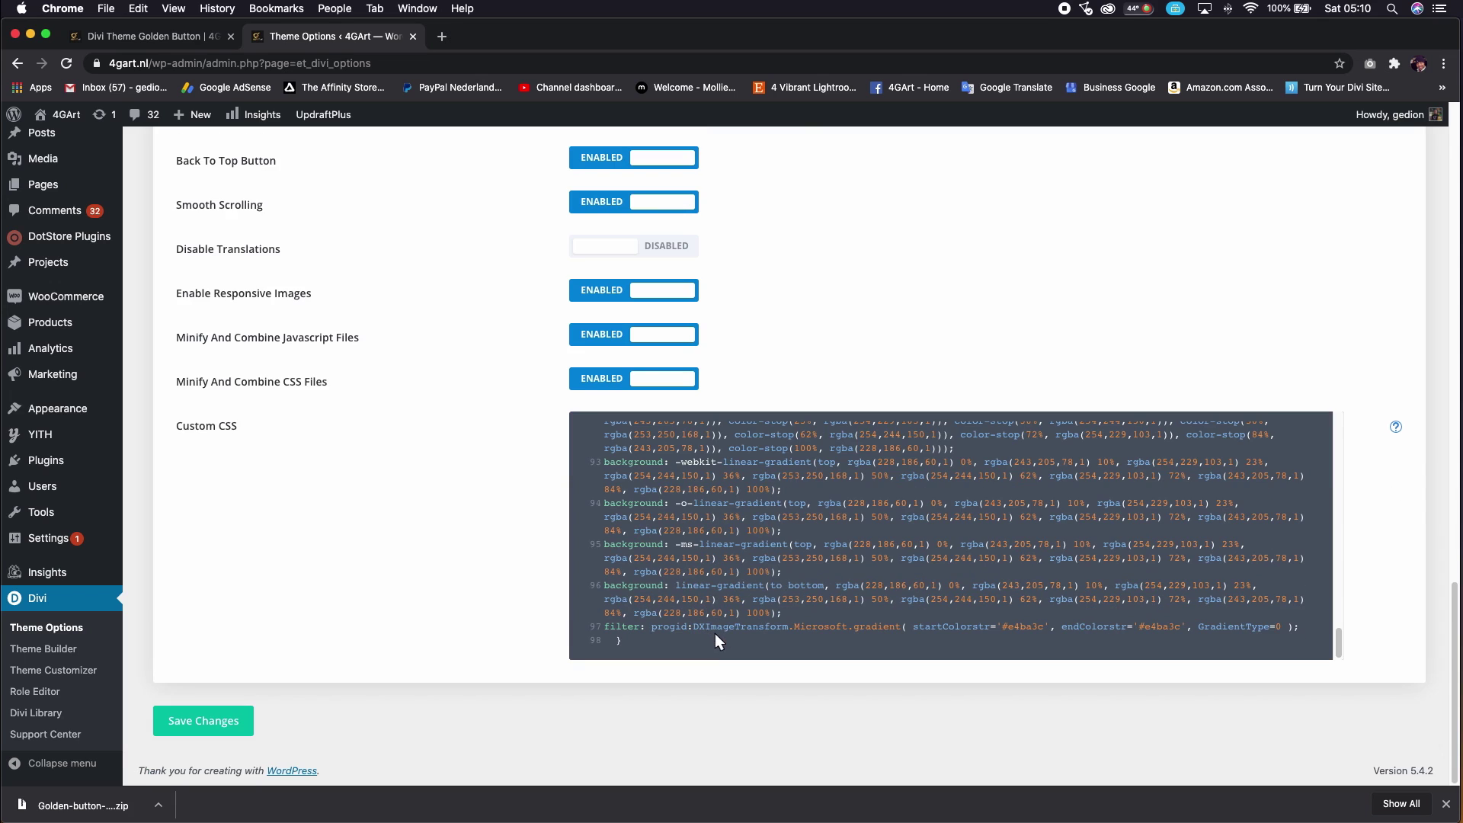
key(Return)
key(Return)
key(Return)
key(Return)
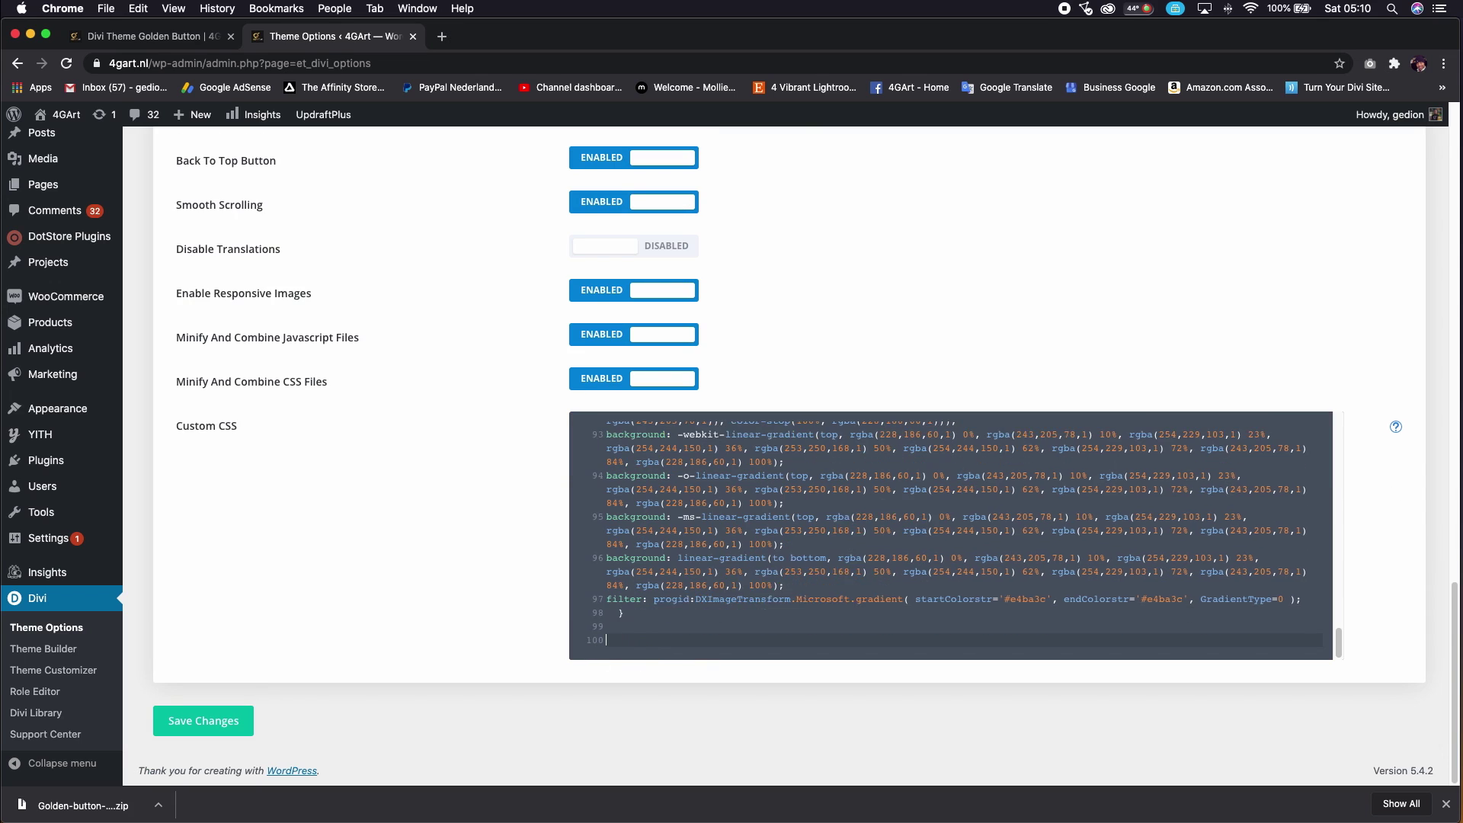
right_click(608, 639)
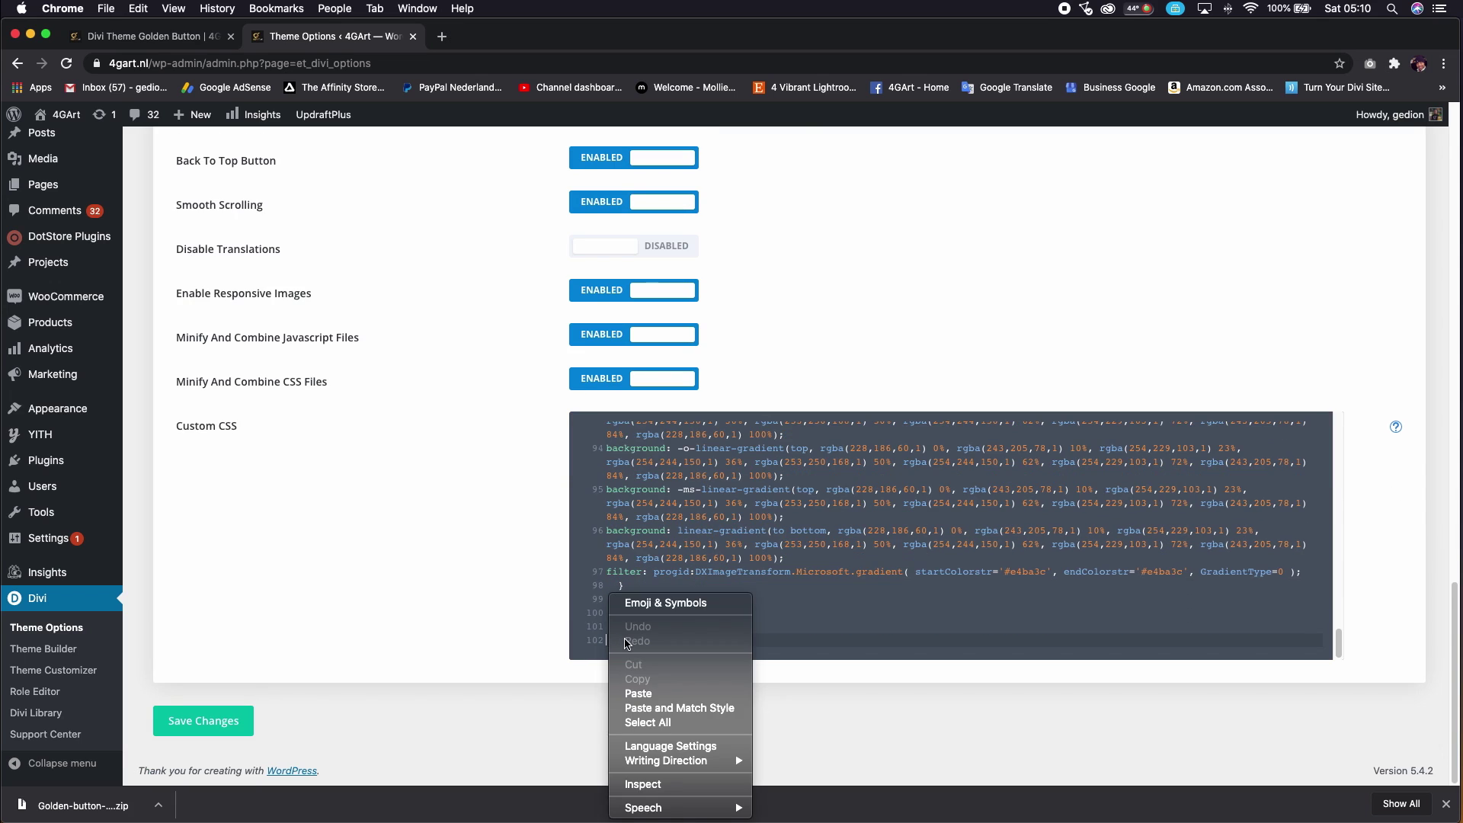
click(650, 693)
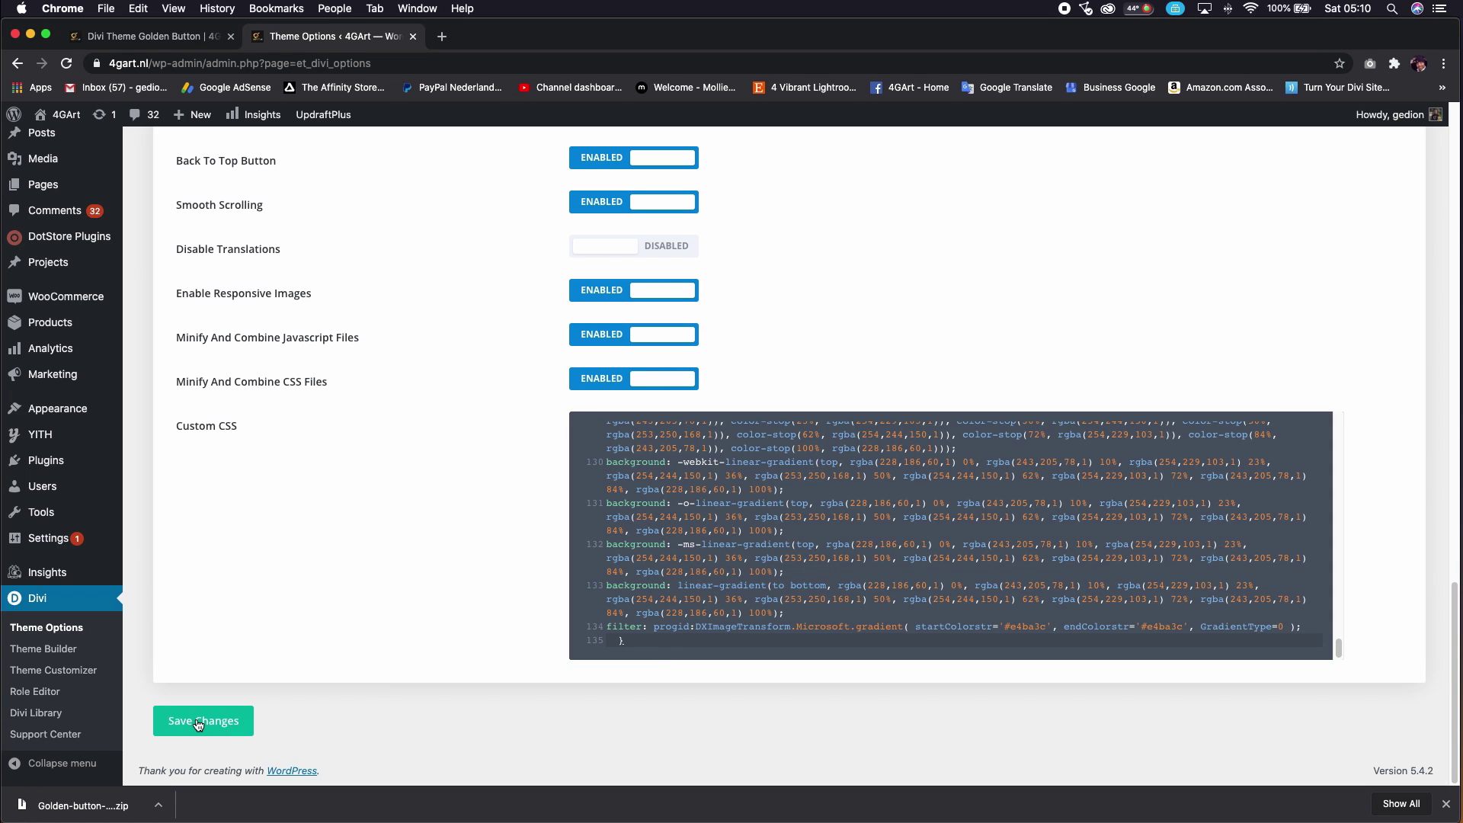
Return to the Divi Theme Golden Button page and insert a Text module in the row's empty third column.
key(super+1)
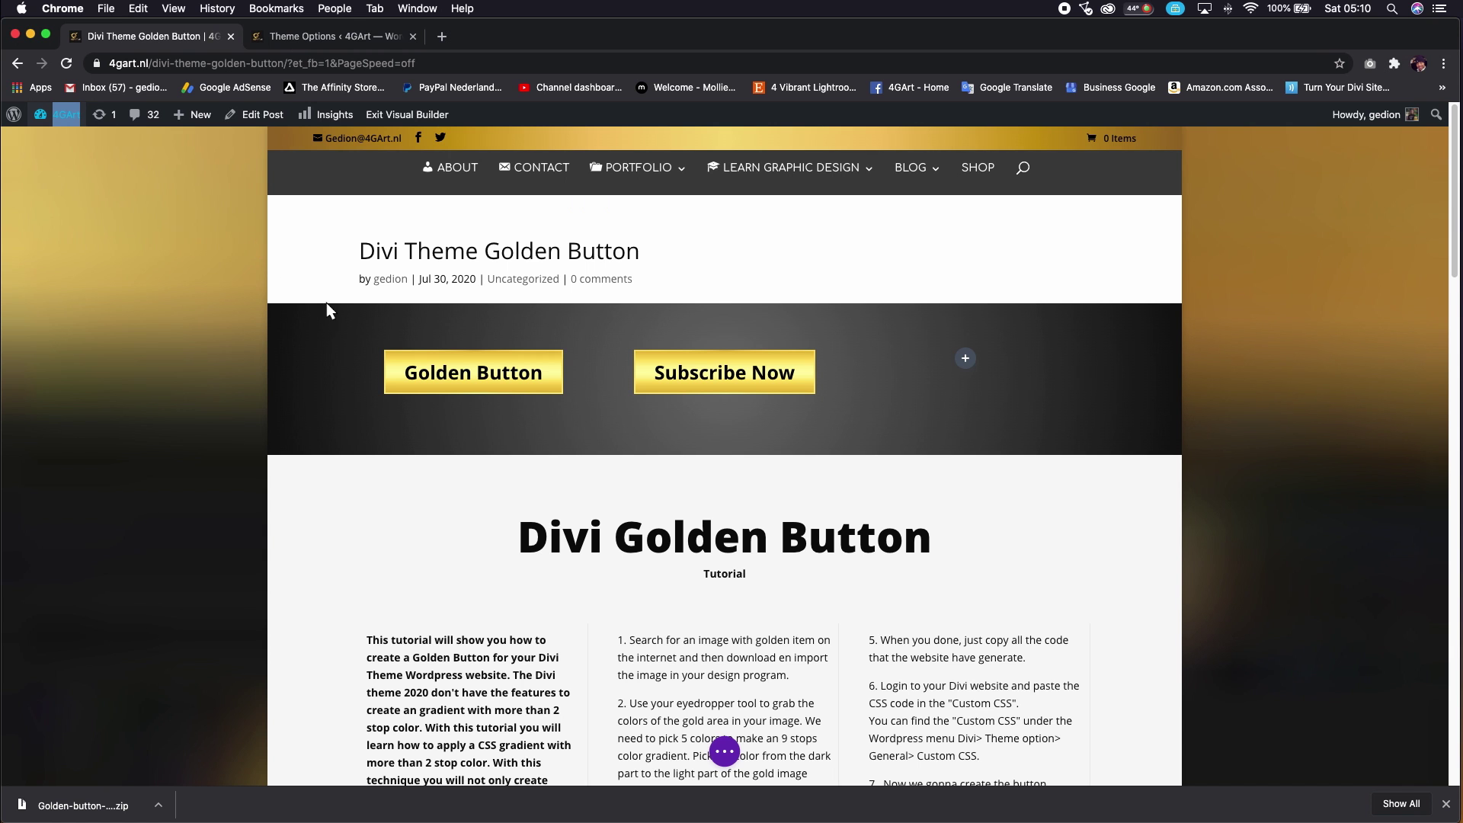
click(965, 360)
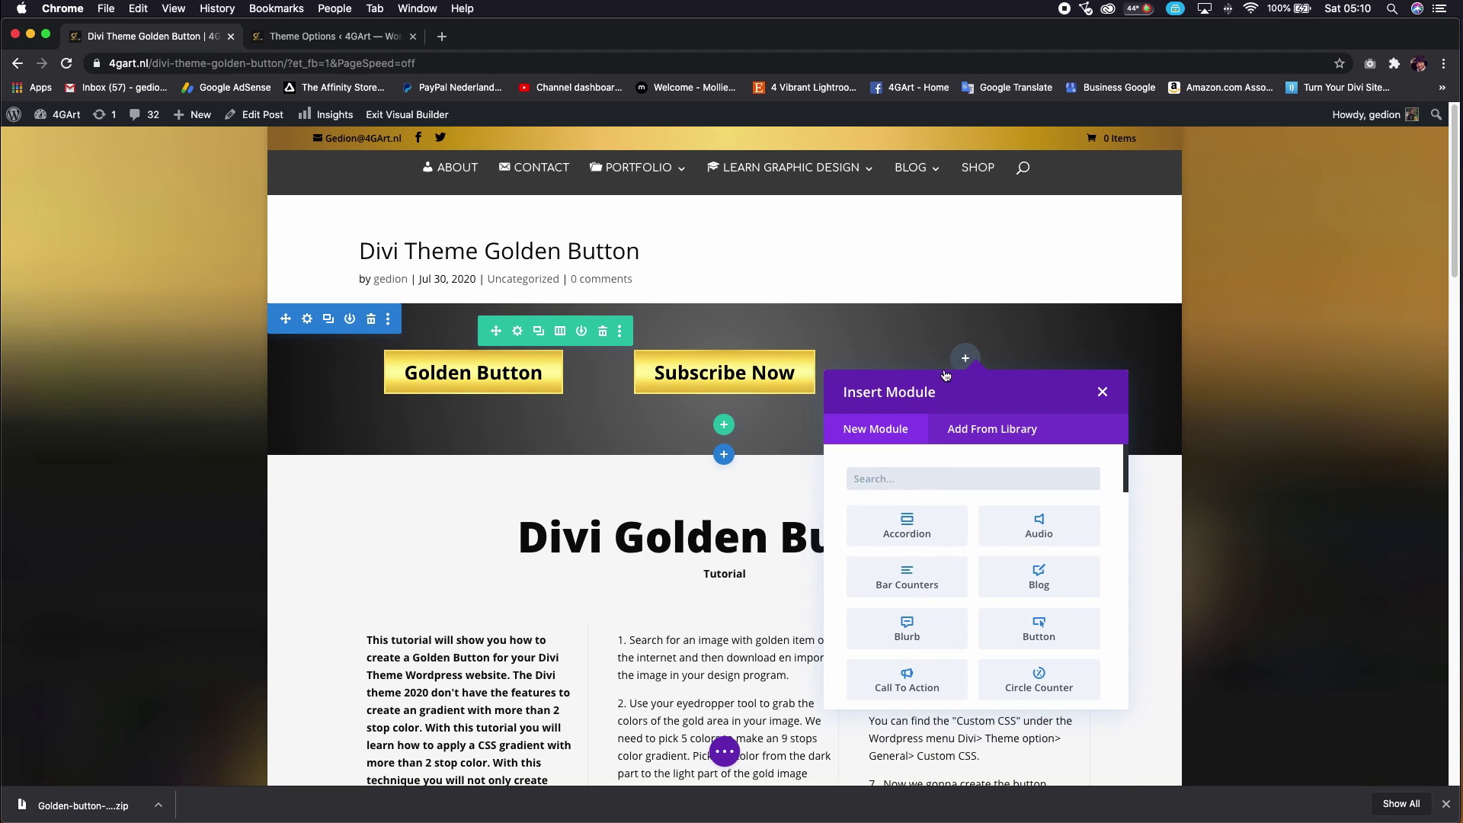
text(text)
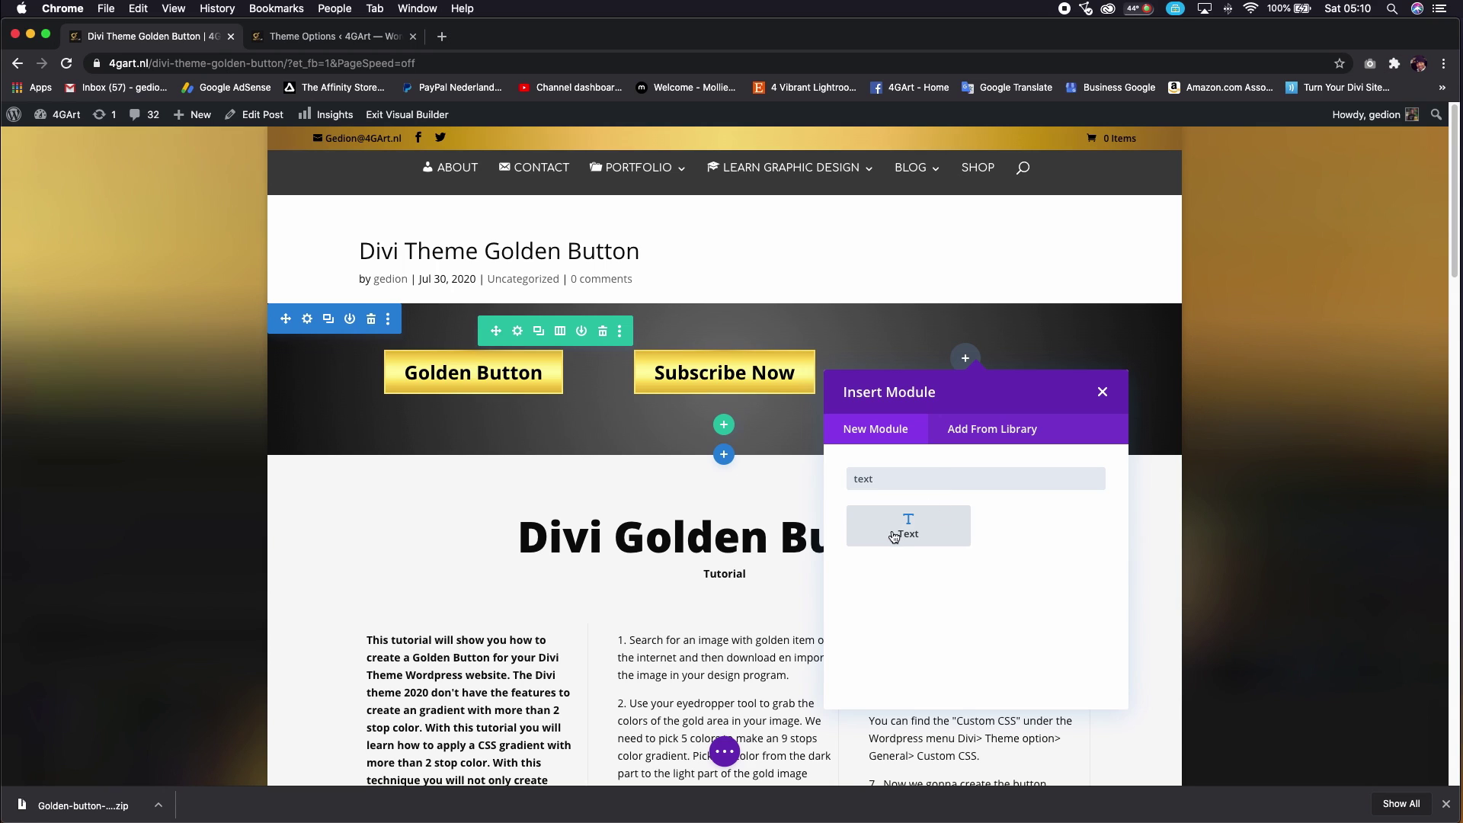
click(908, 526)
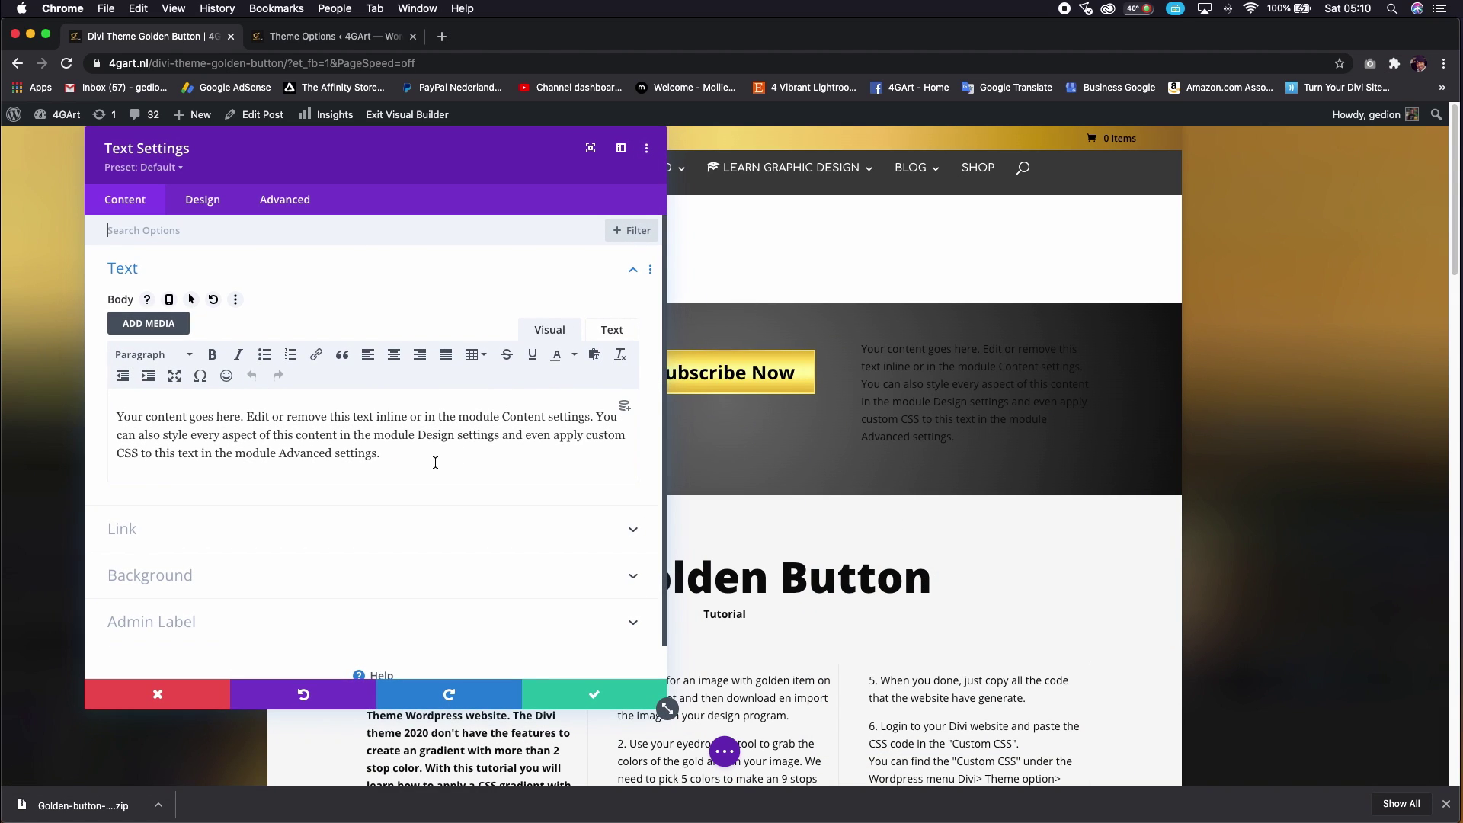
Replace the module's placeholder body text with "Youtube".
drag(435, 462, 102, 419)
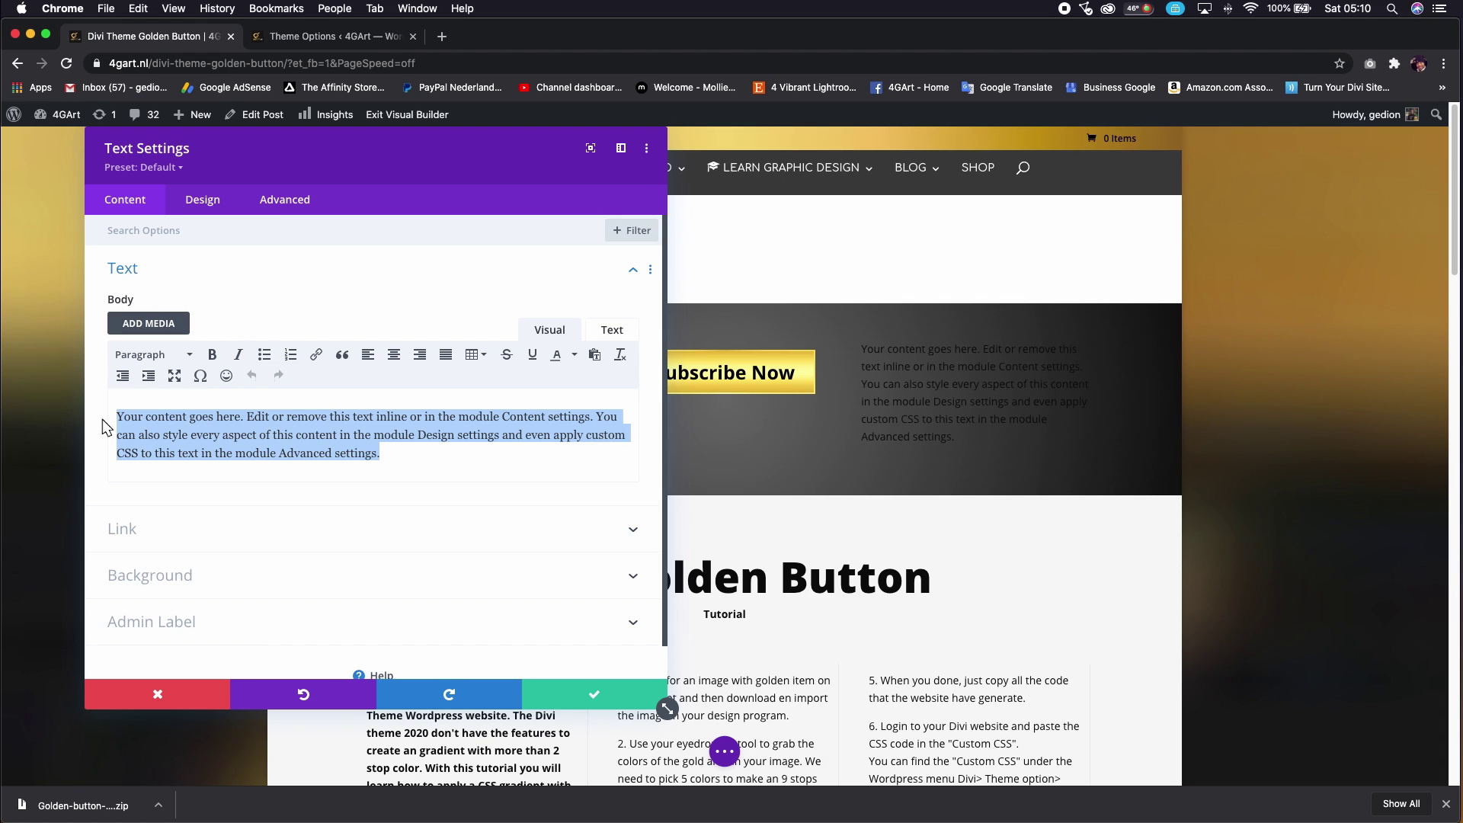
text(You)
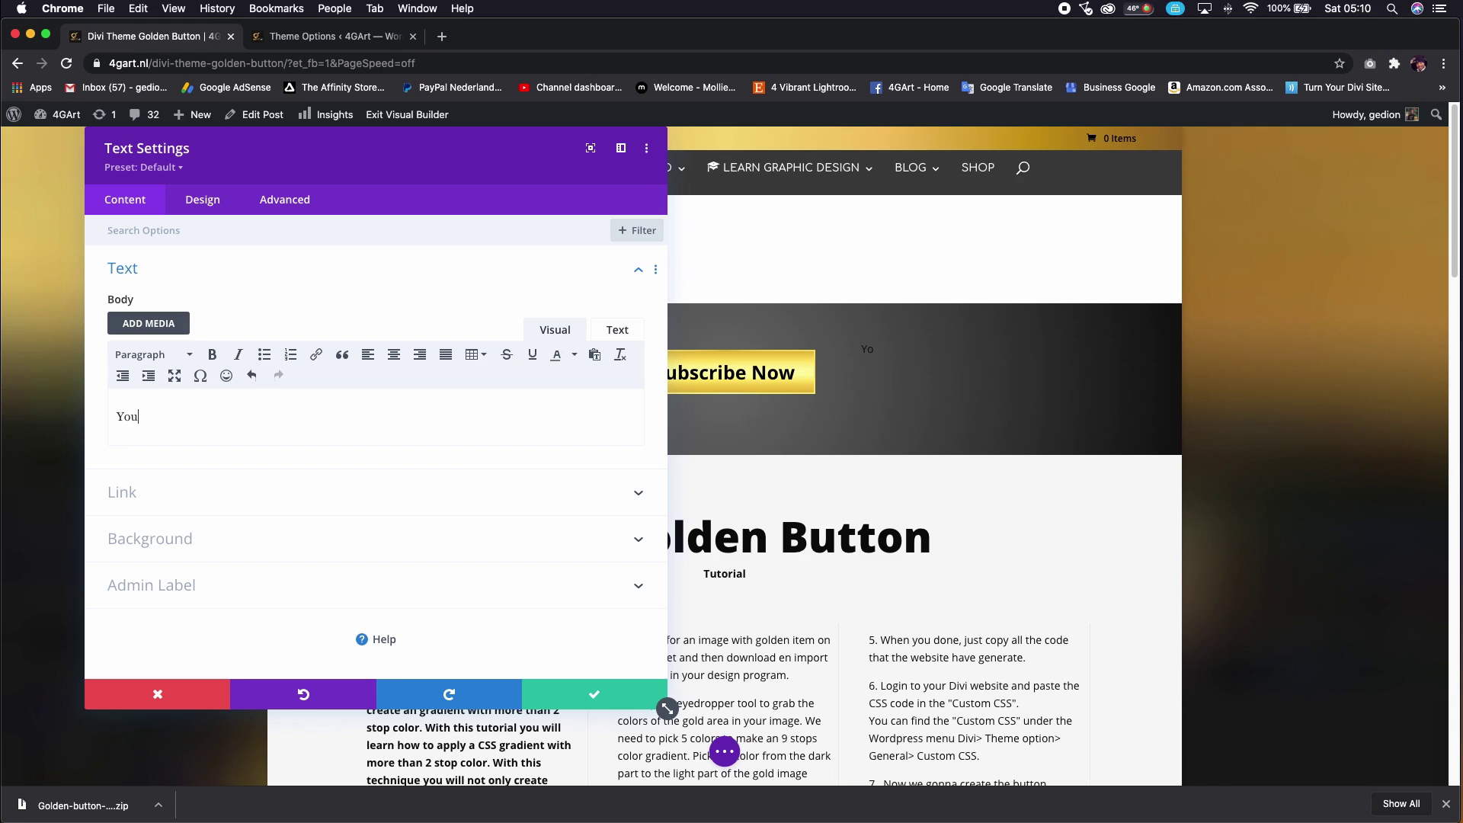
text(tube)
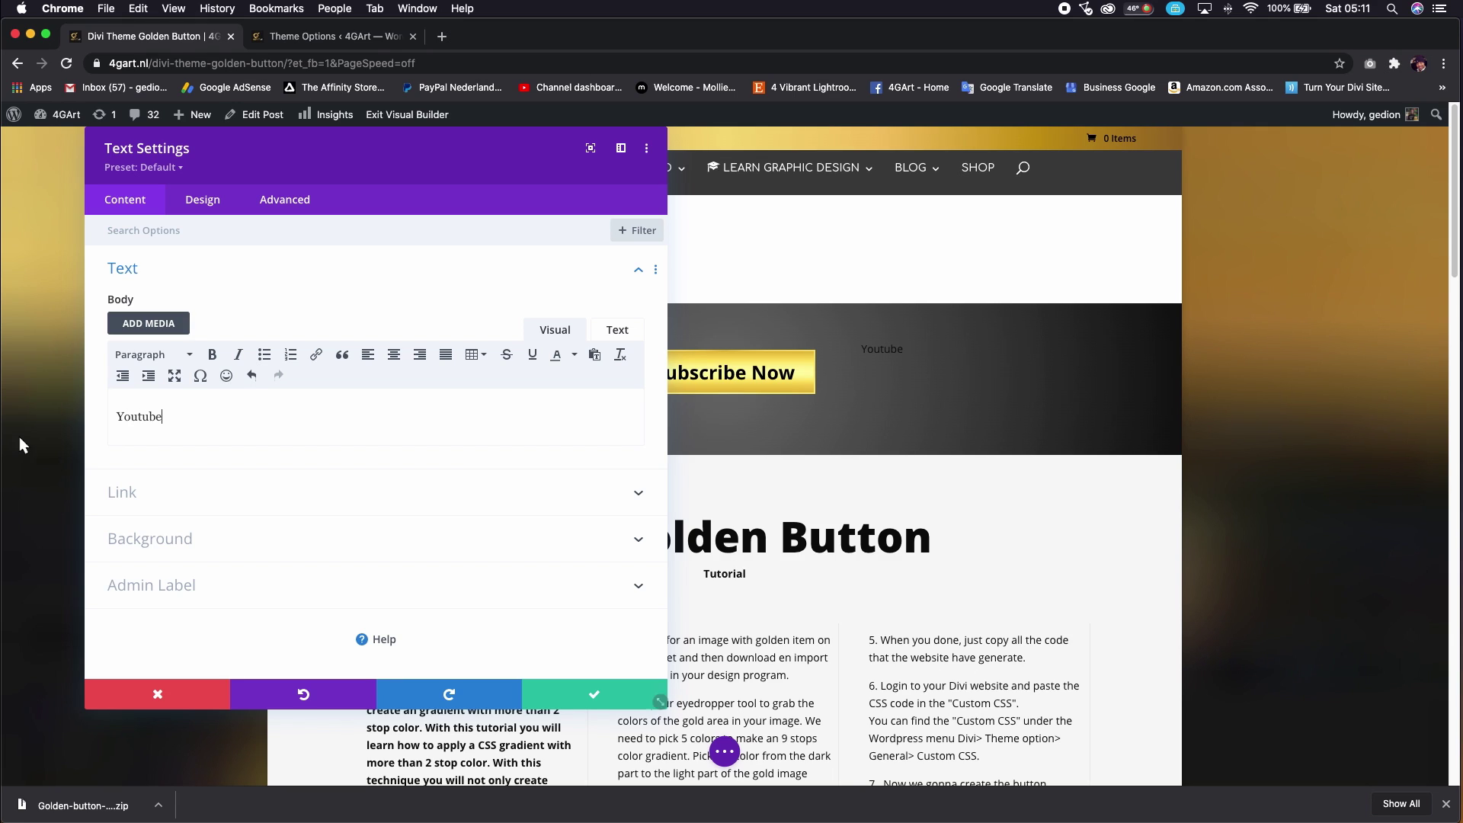
Center and bold the body text and correct its capitalization to "YouTube".
double_click(159, 416)
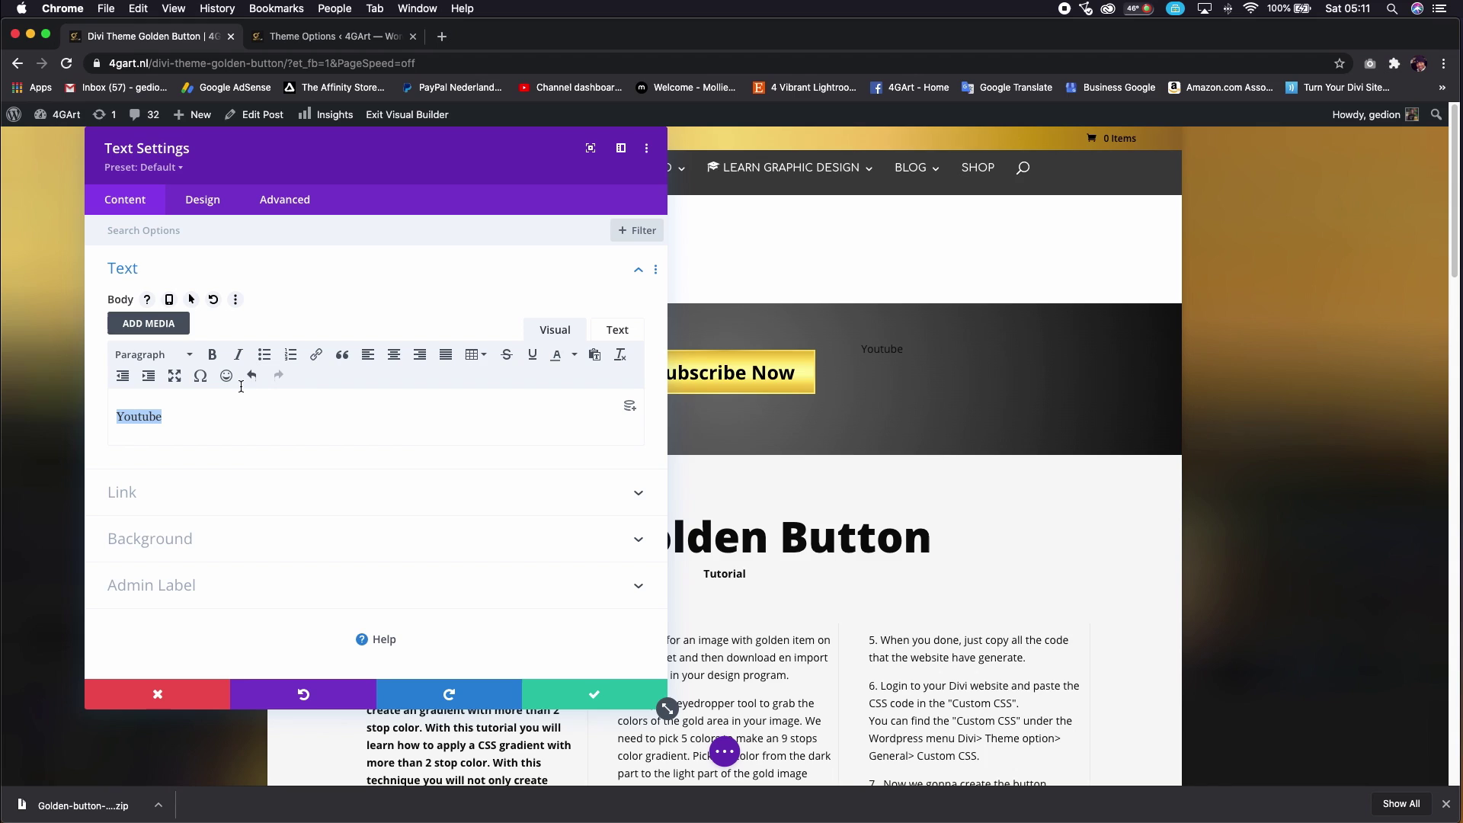
click(395, 357)
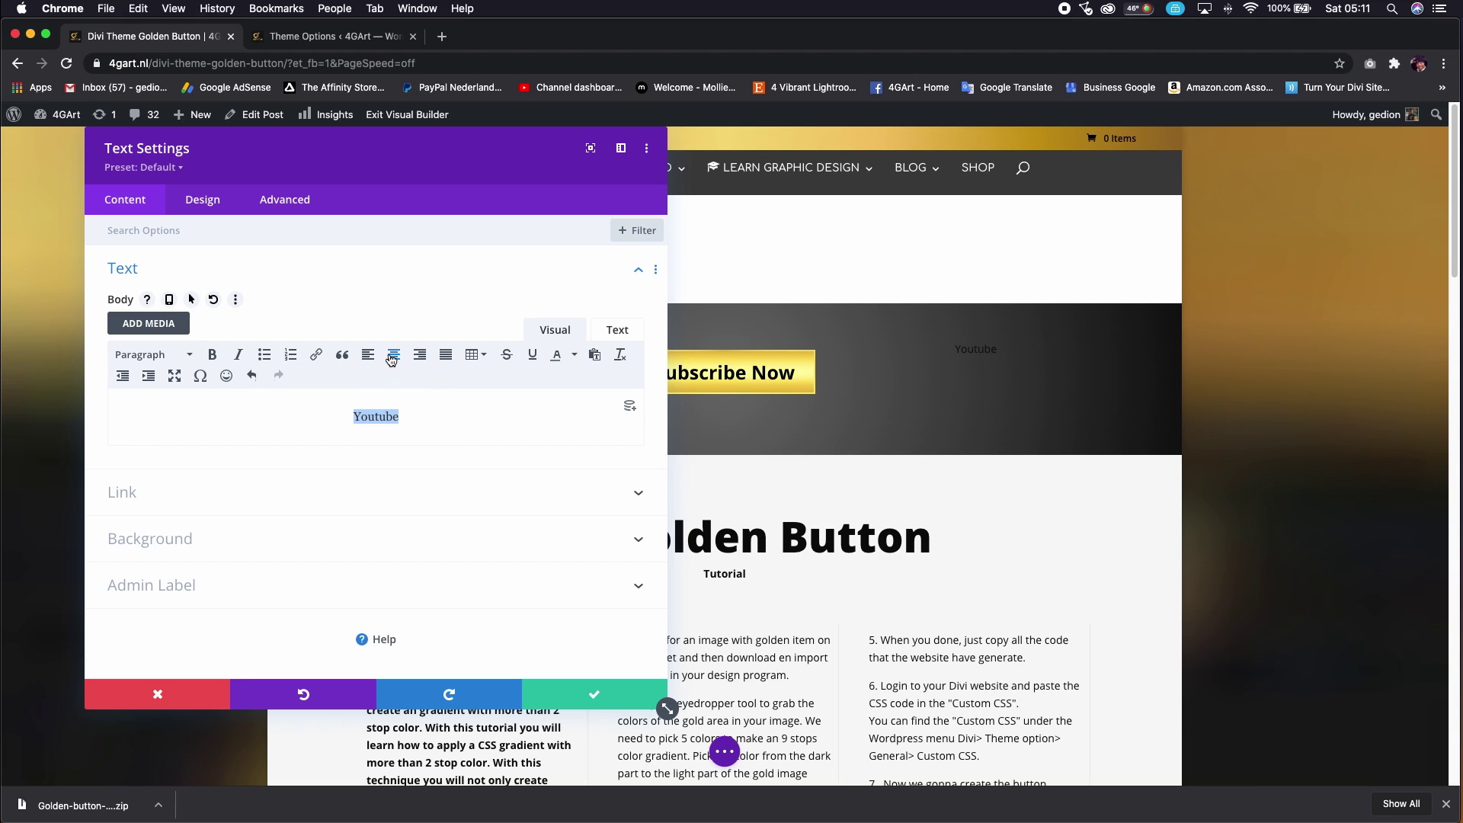
click(212, 355)
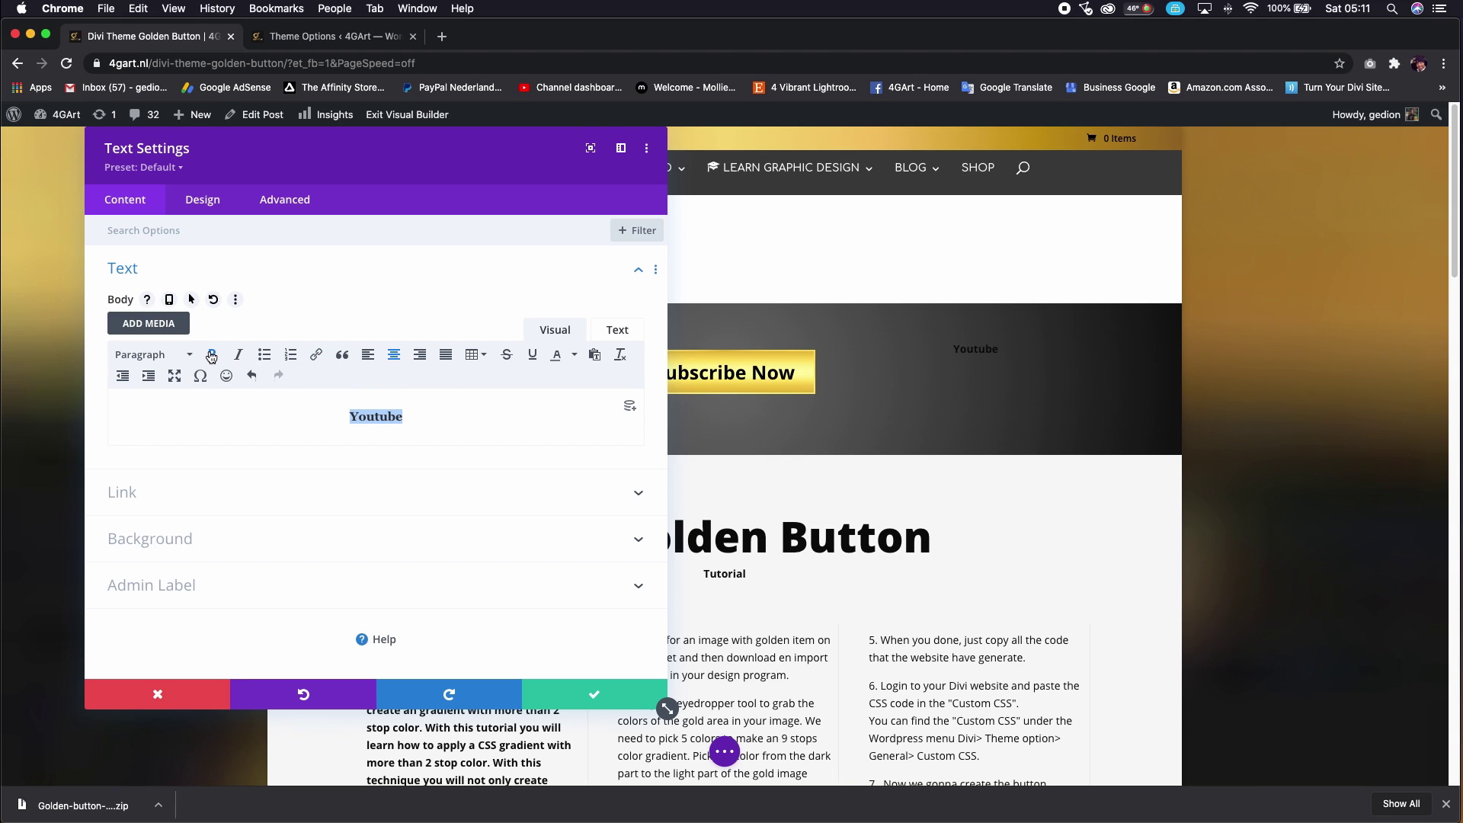
click(381, 419)
key(BackSpace)
text(T)
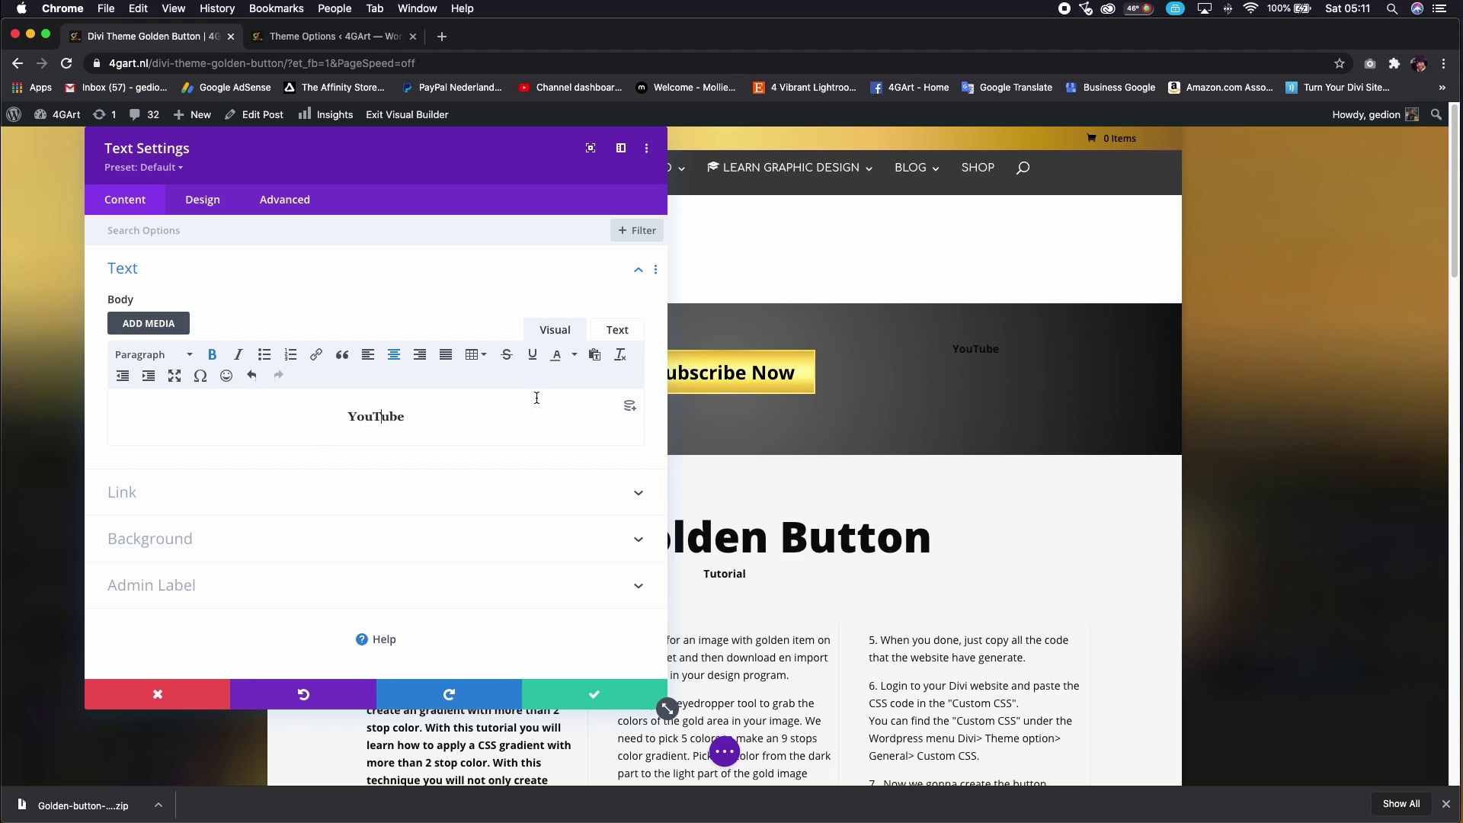
drag(407, 417, 335, 417)
click(317, 355)
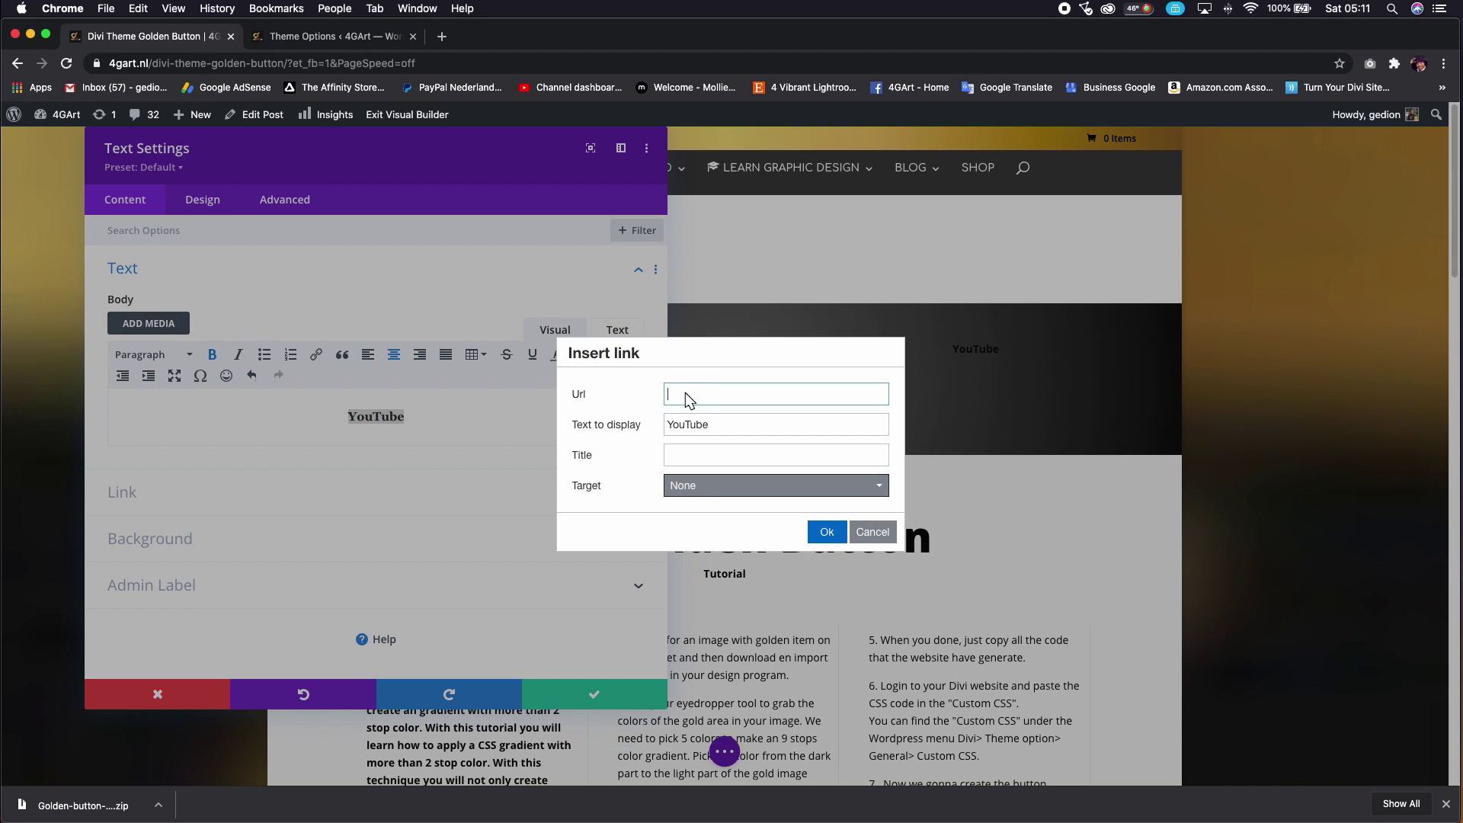
text(www.youtube.com/4GArt)
click(735, 486)
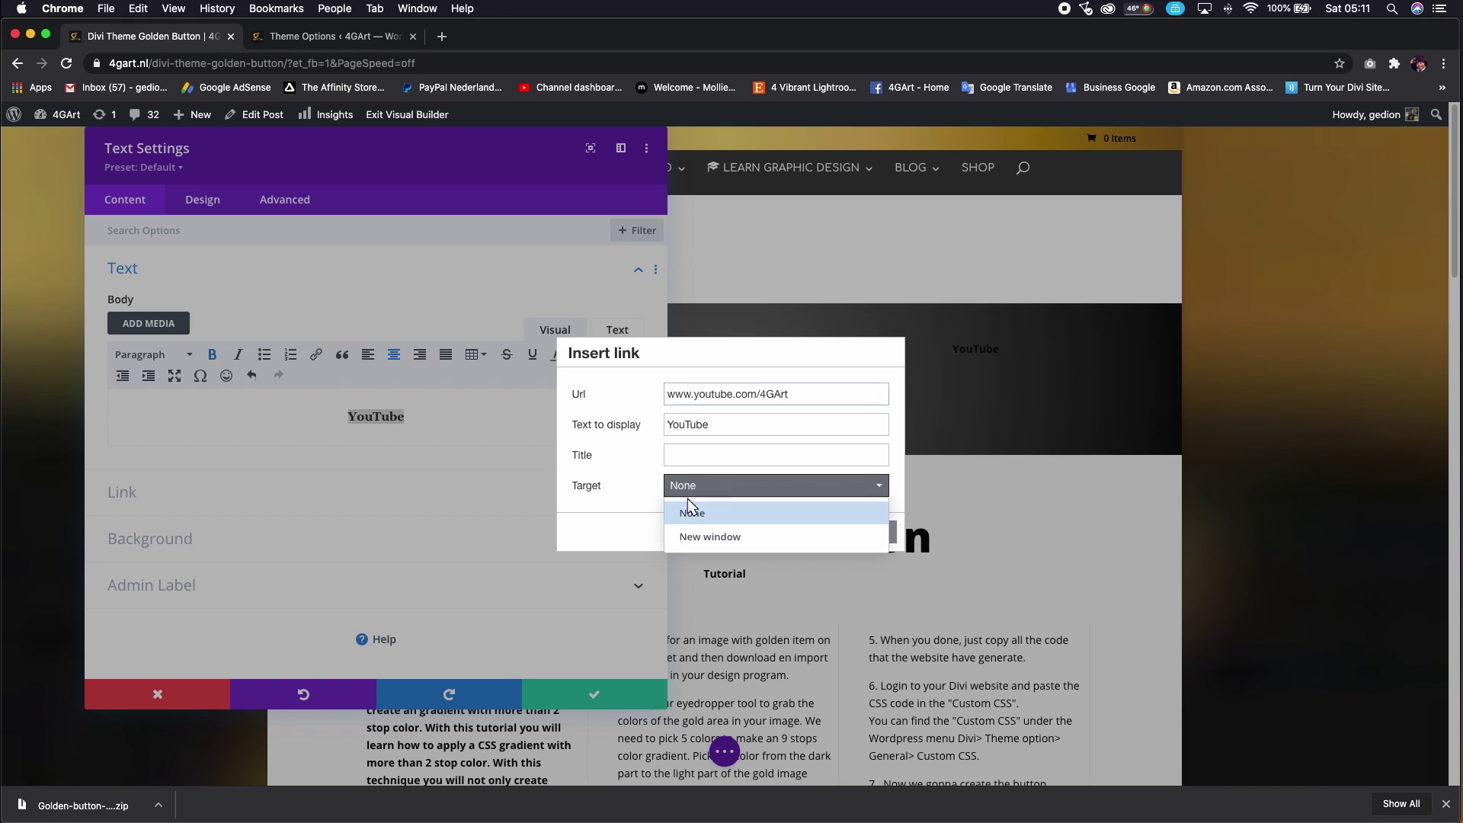
click(730, 538)
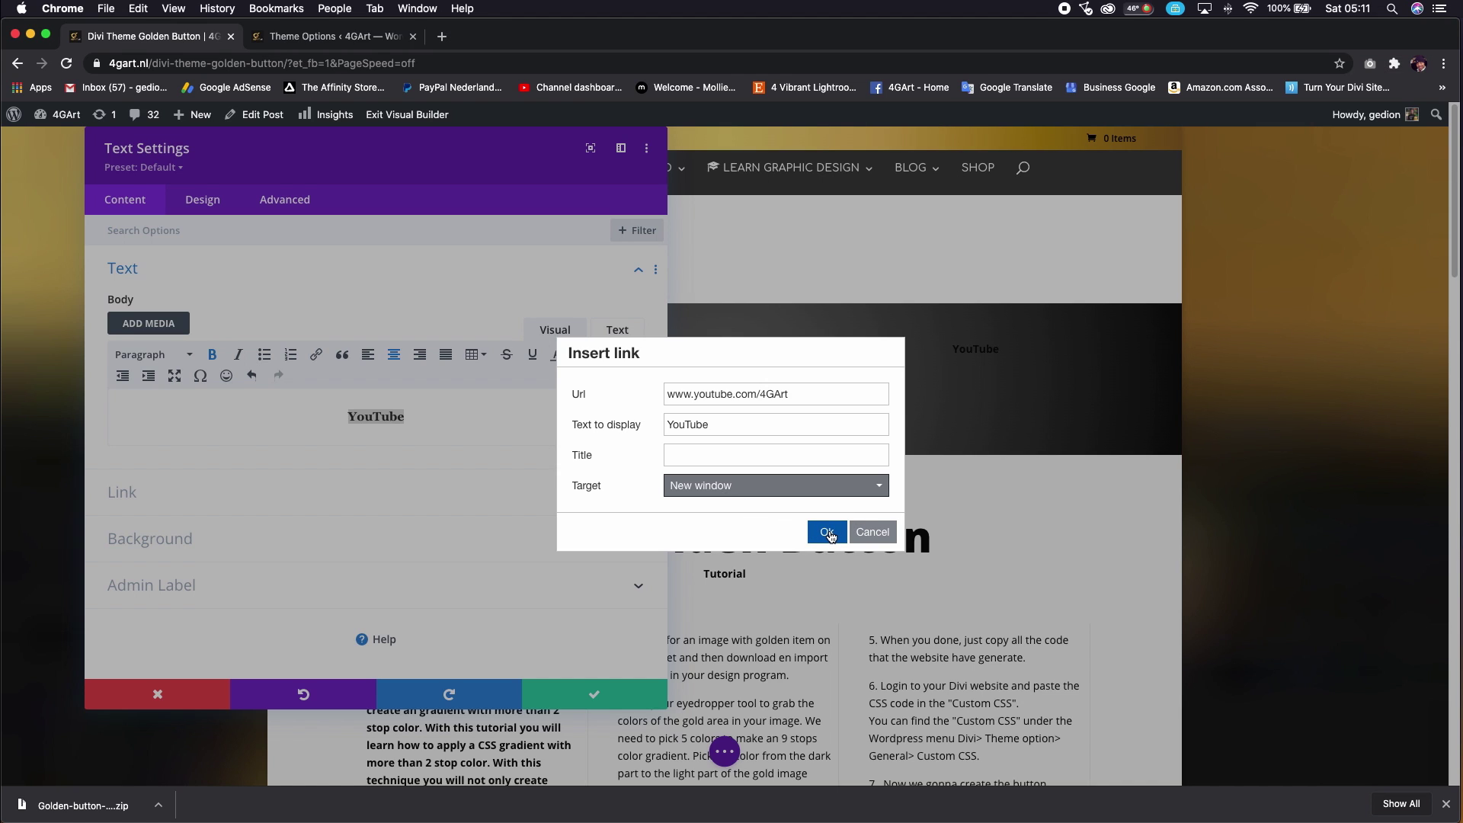
click(829, 534)
click(846, 460)
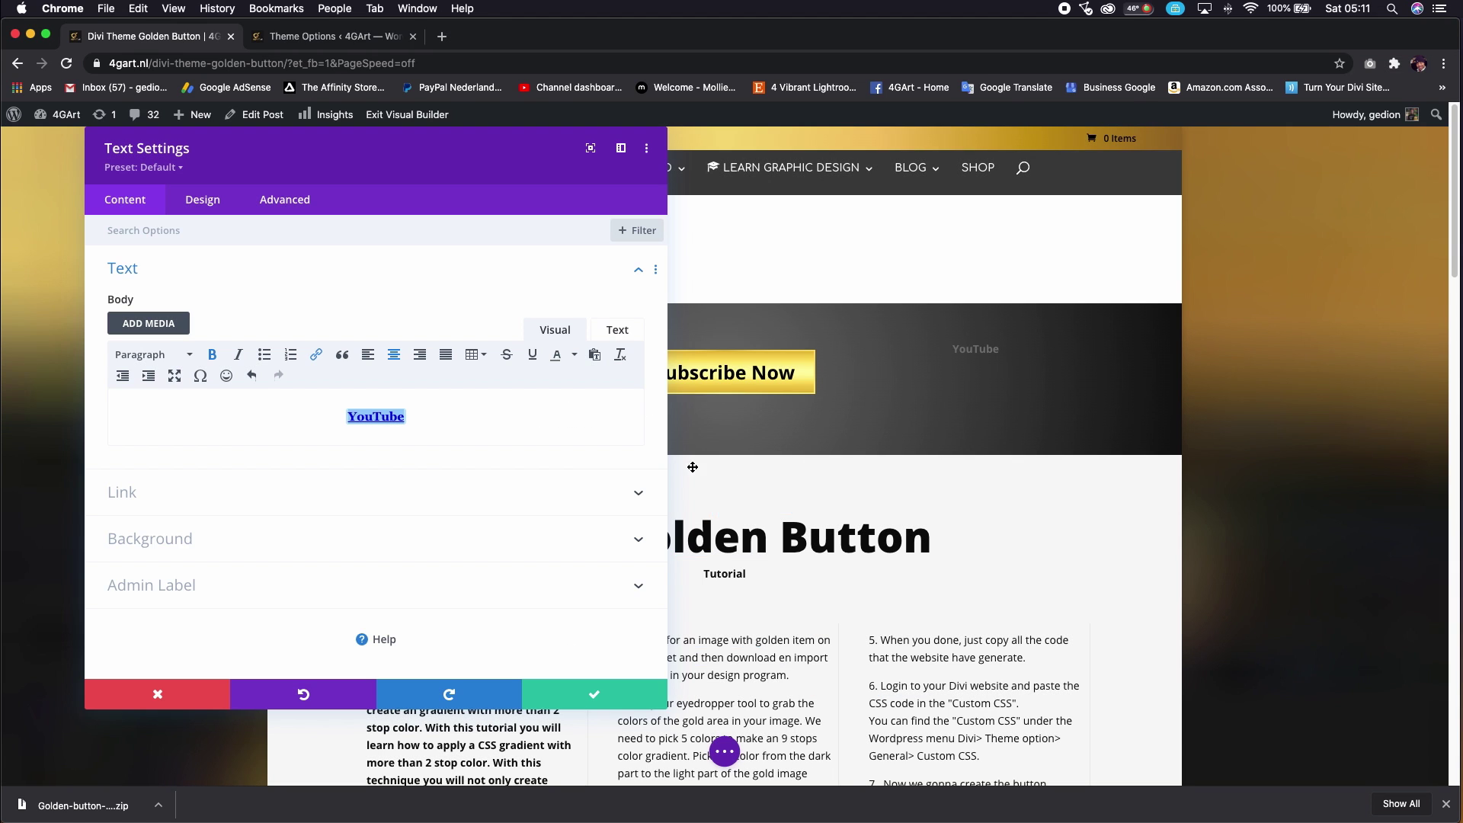
Edit the Text module's HTML so the YouTube link's opening tag carries class=golden-button.
click(616, 334)
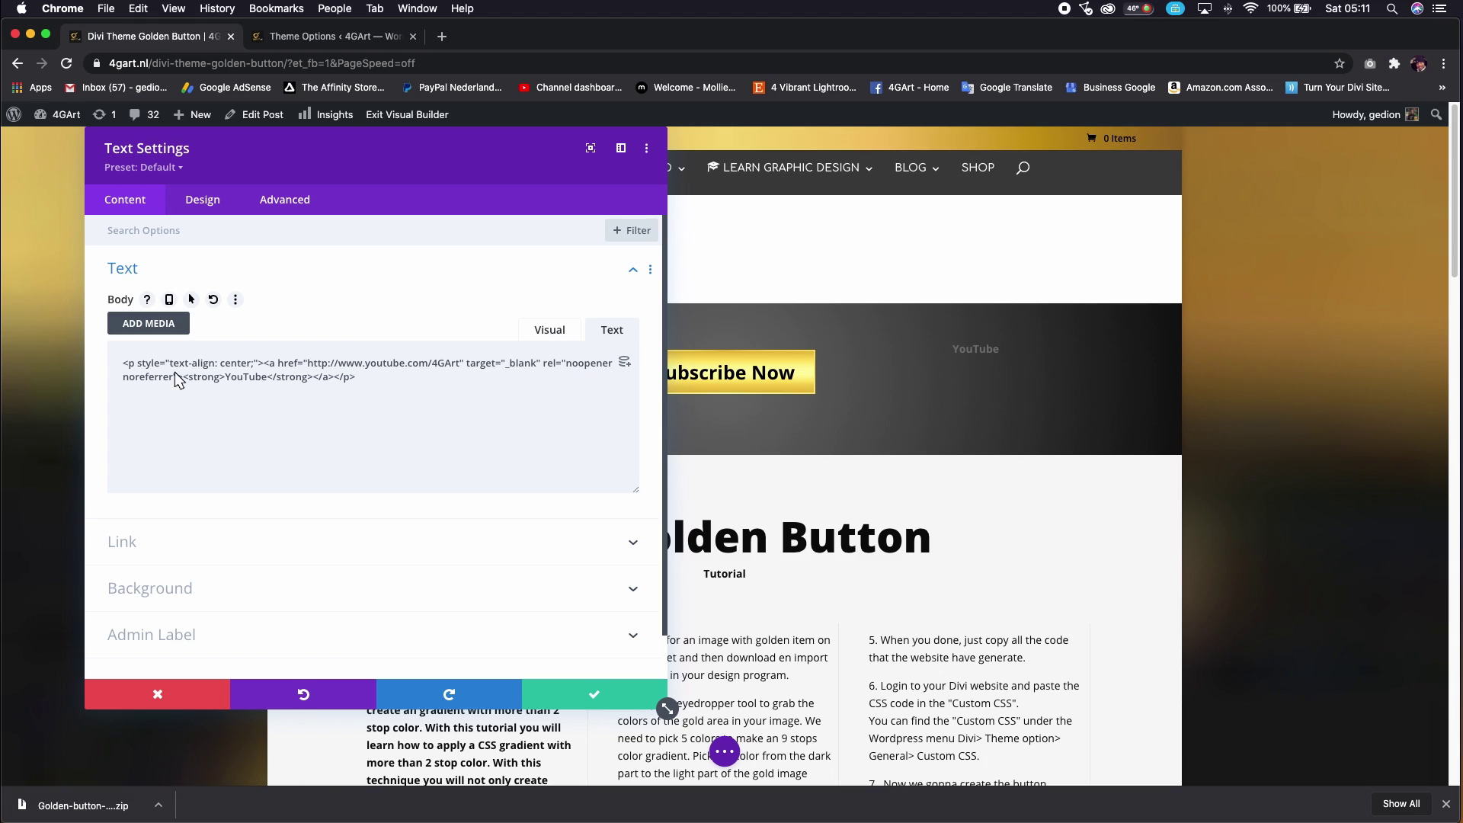
click(278, 365)
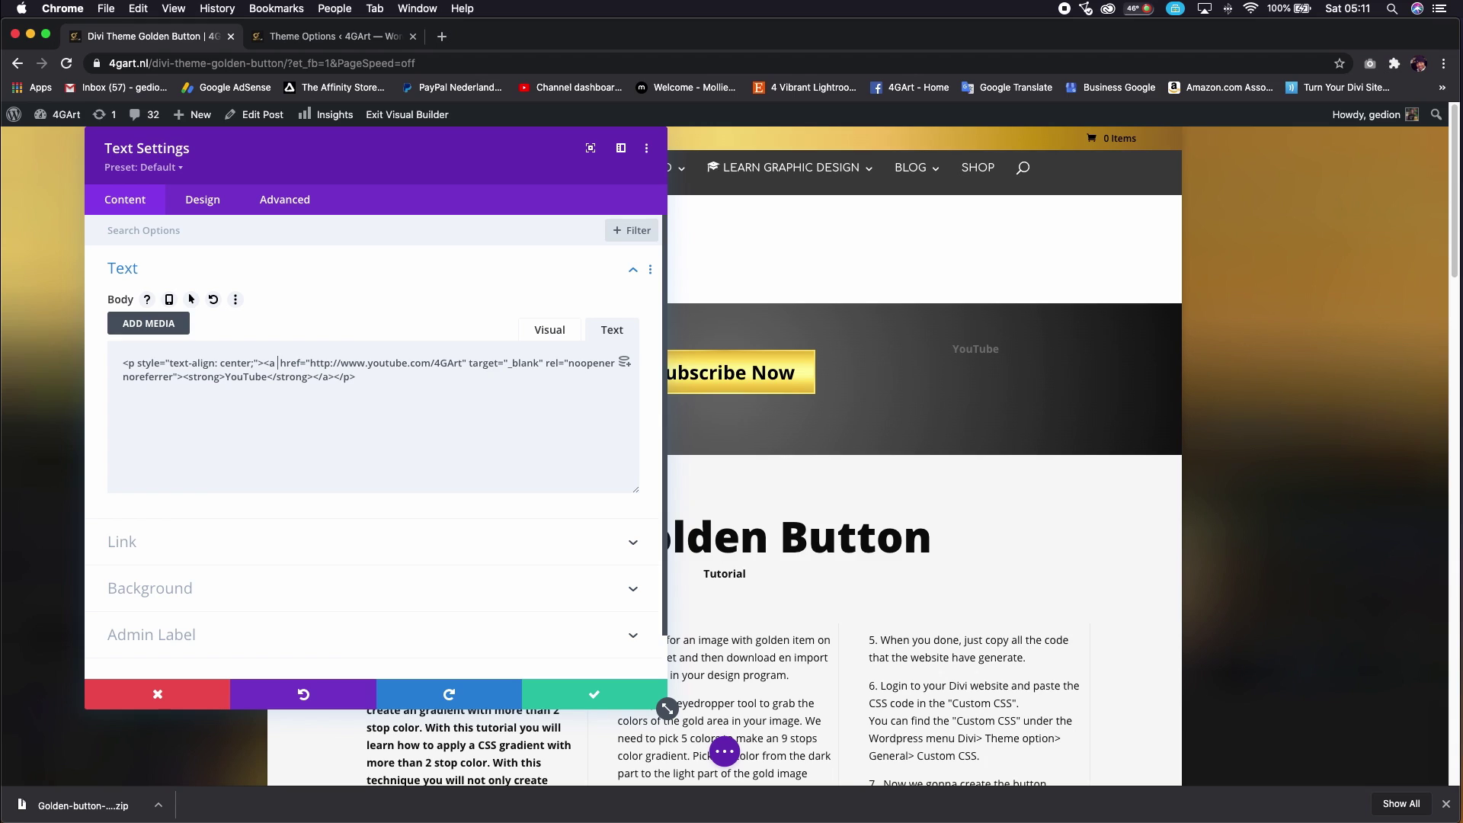
text(class)
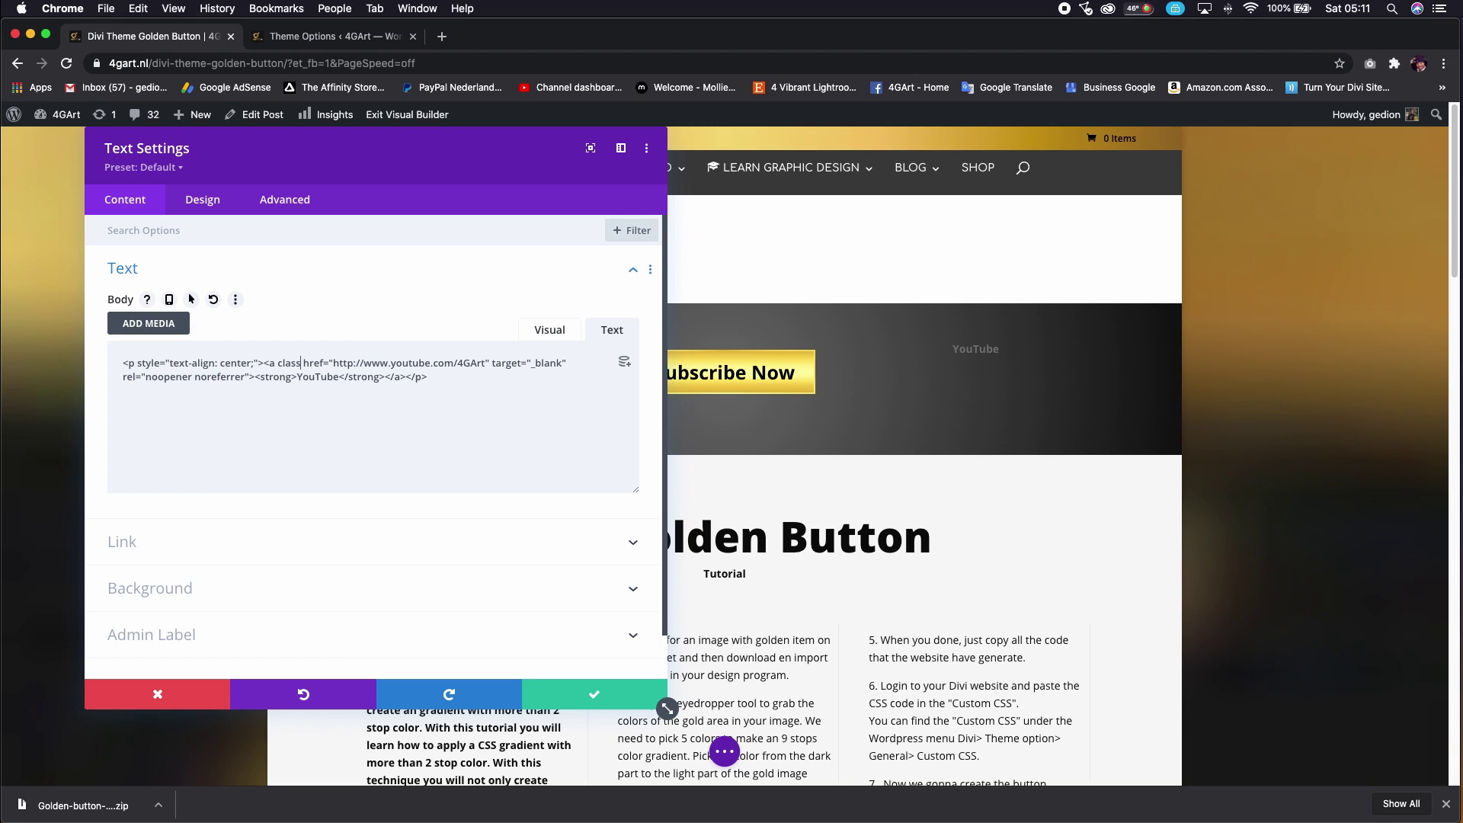
text(=)
text(golden)
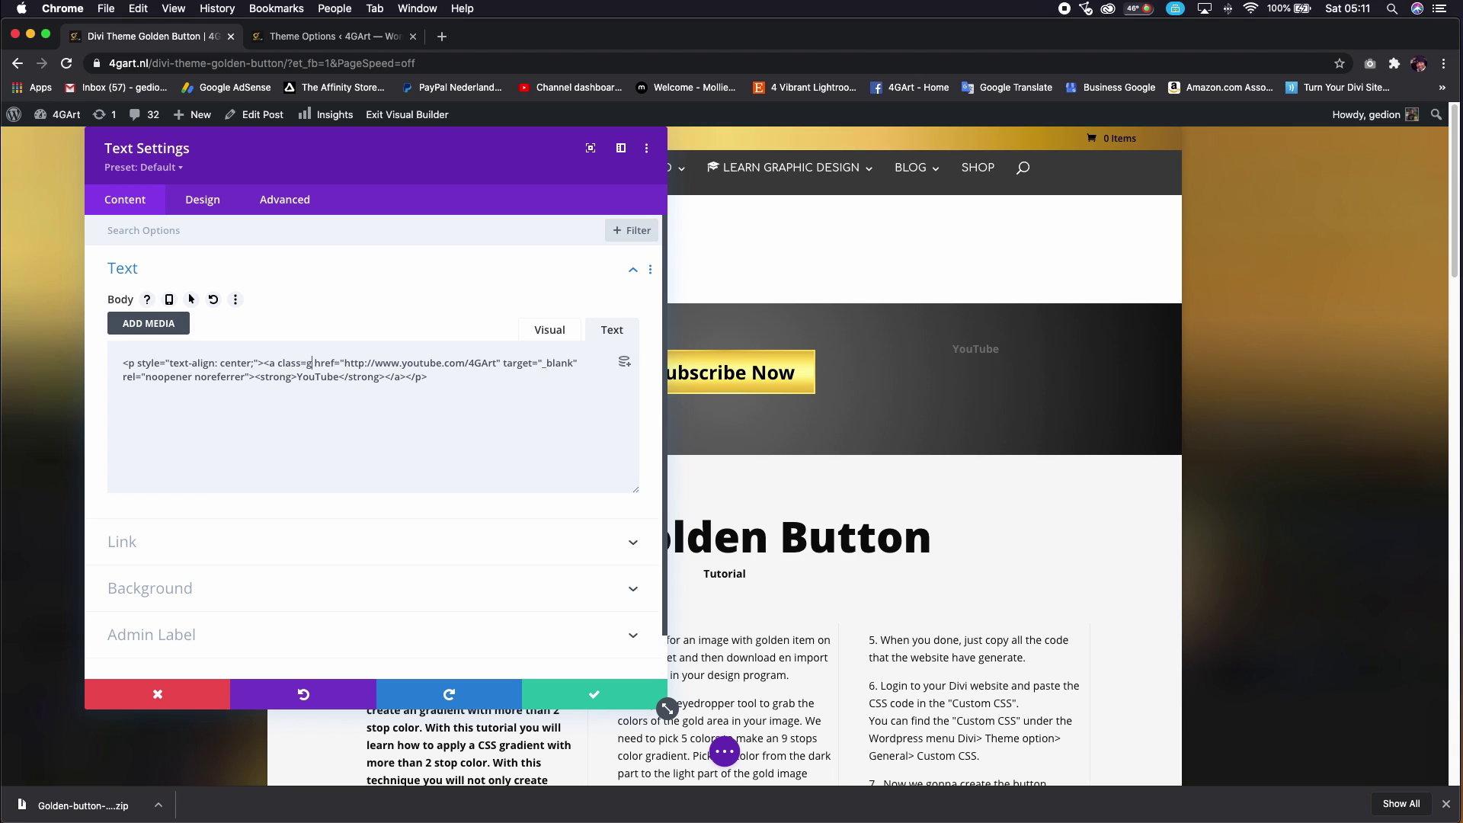
text(-)
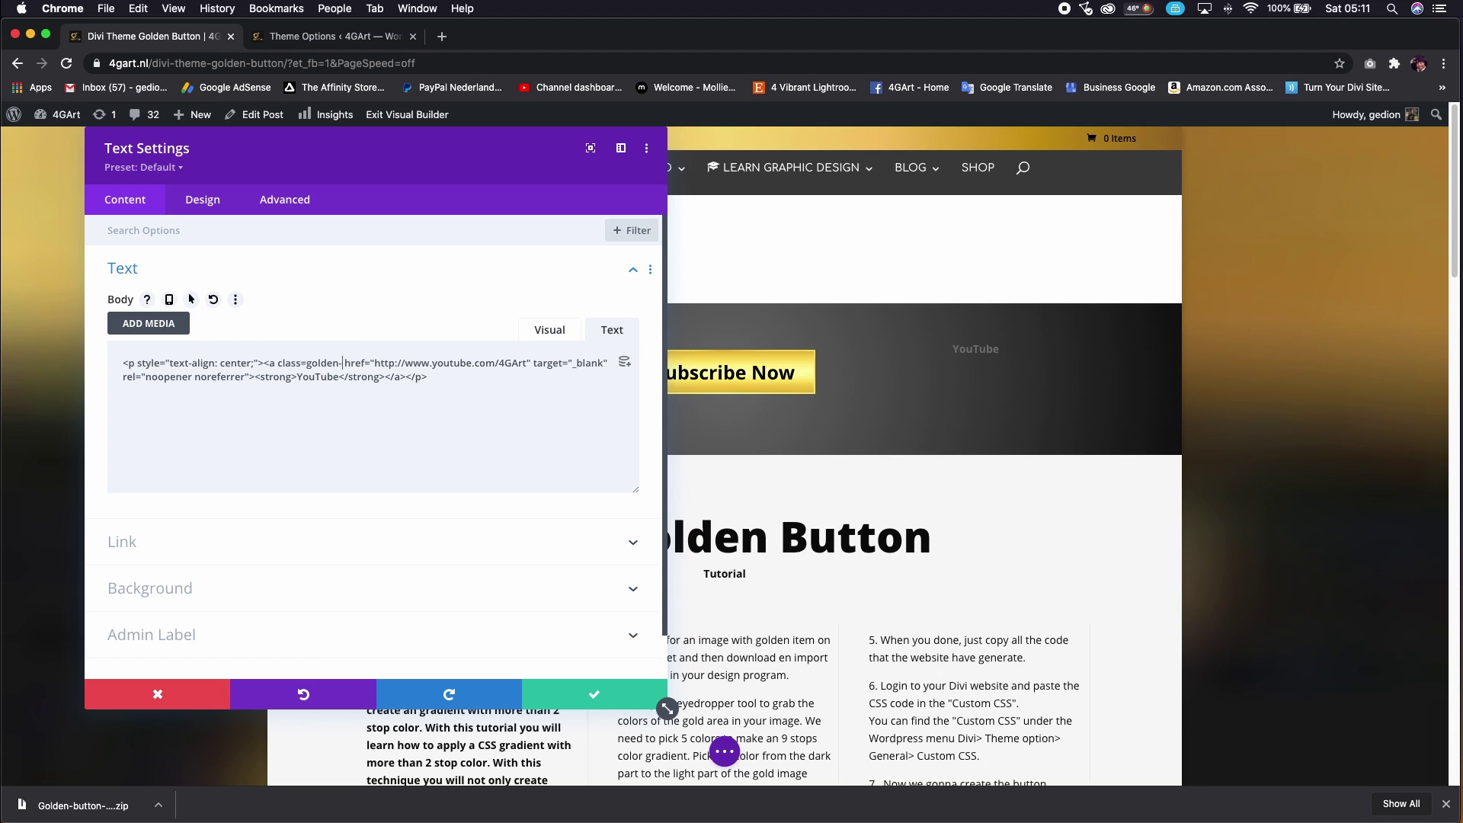
text(button)
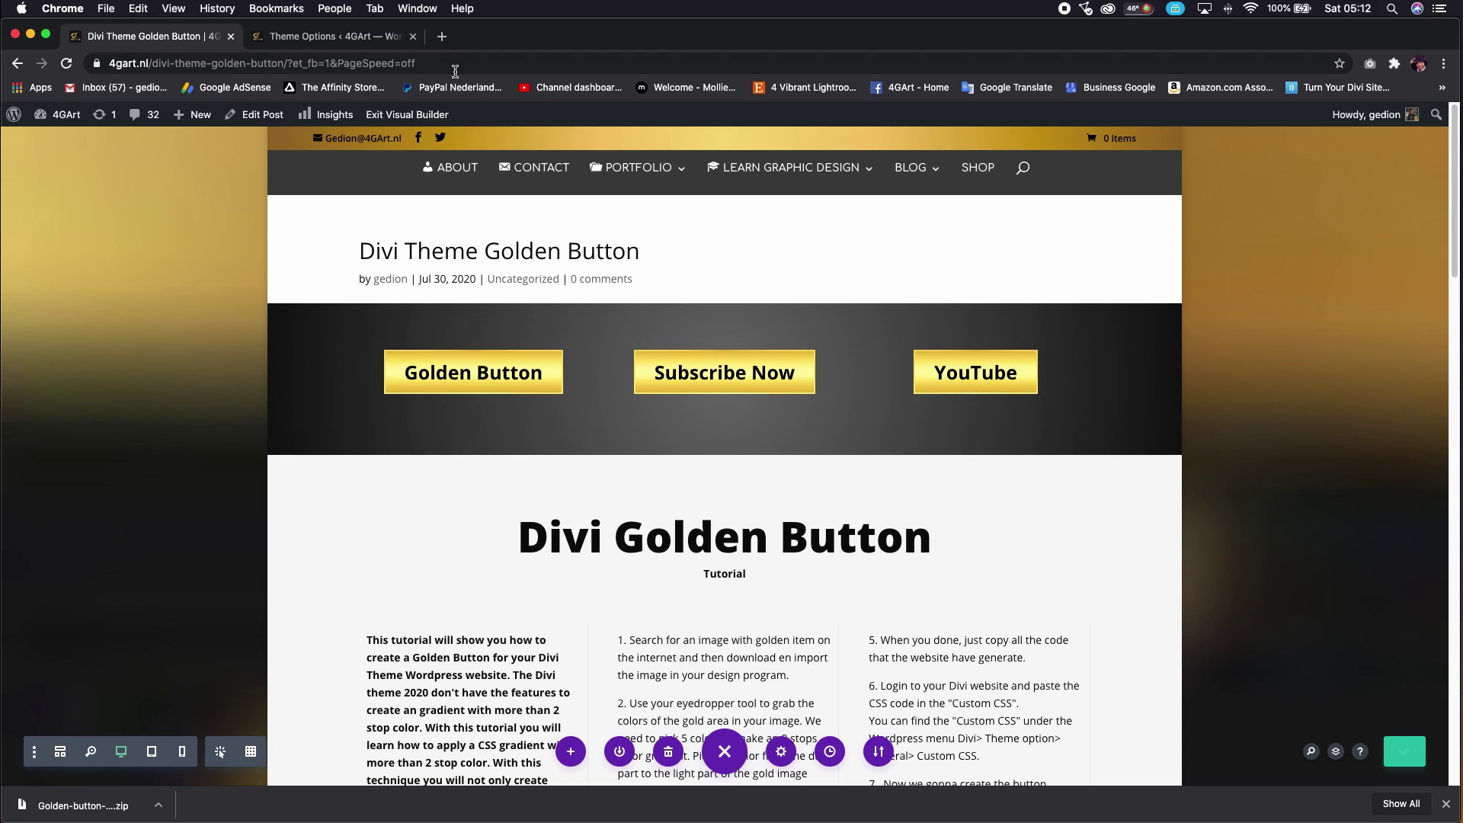
Open the blog's Divi Golden Button page in a new tab, test its YouTube button and close the YouTube page it opens.
mouse_move(911, 169)
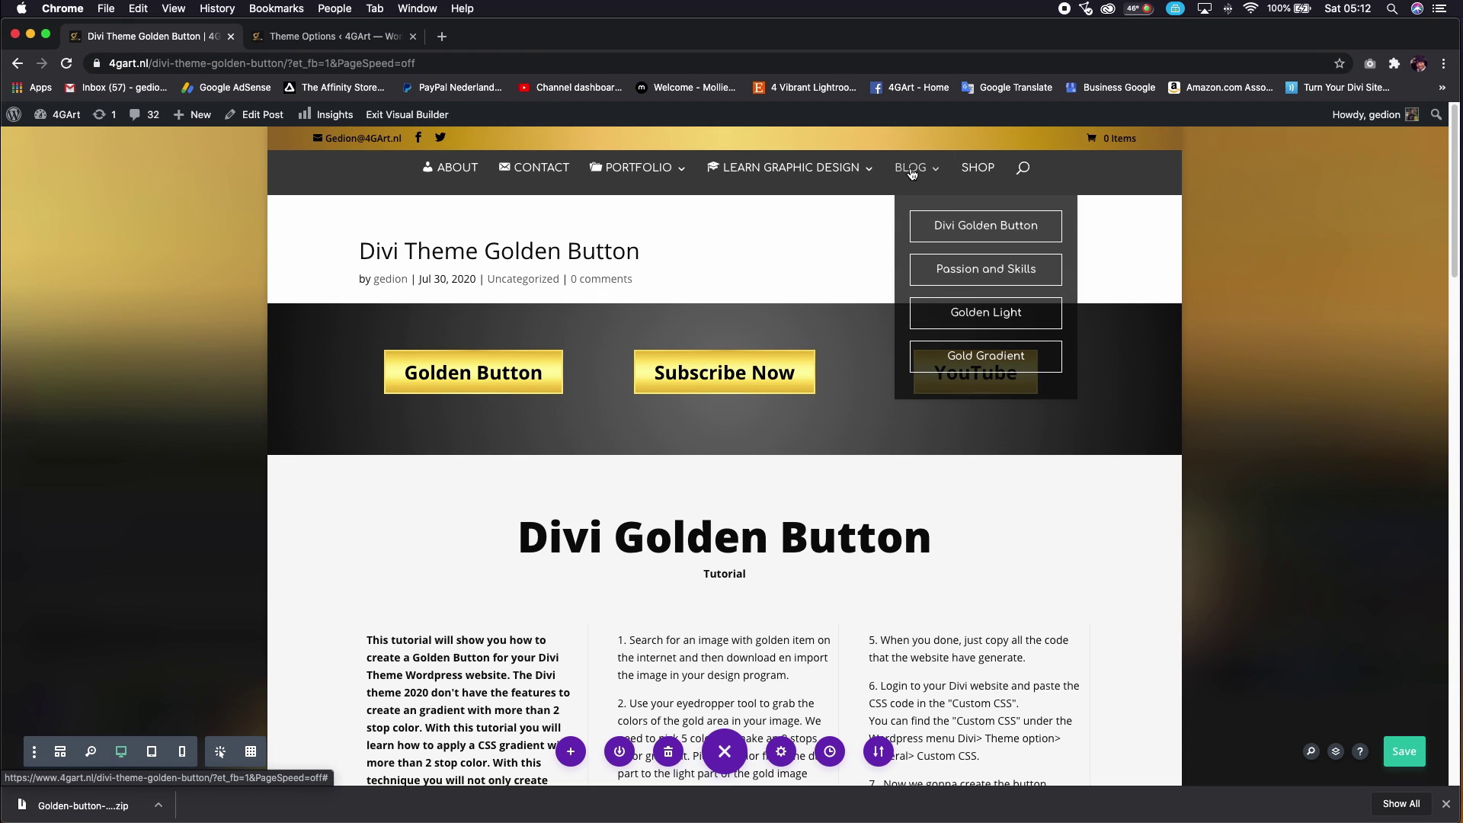
right_click(949, 230)
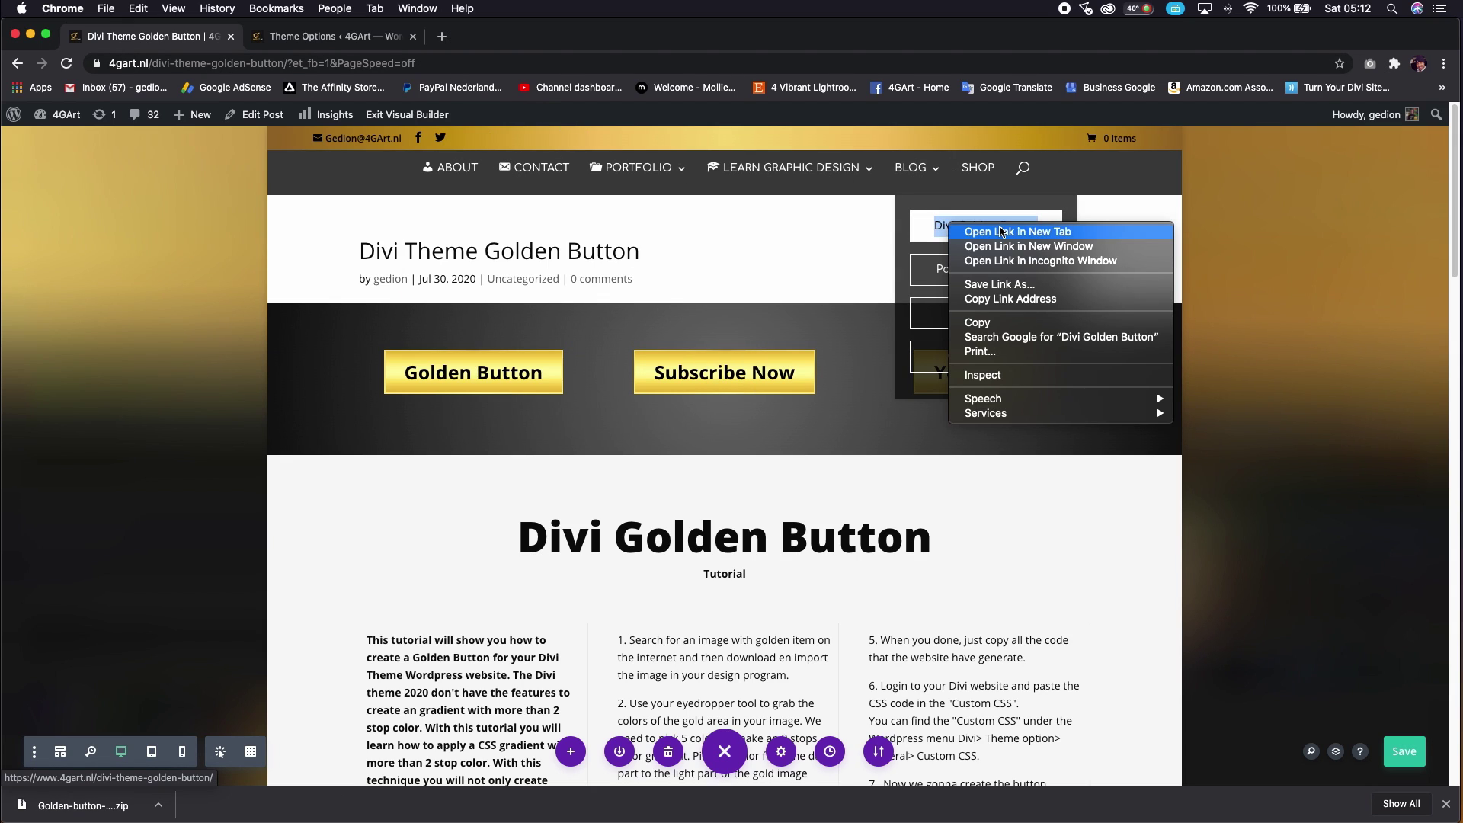
click(980, 230)
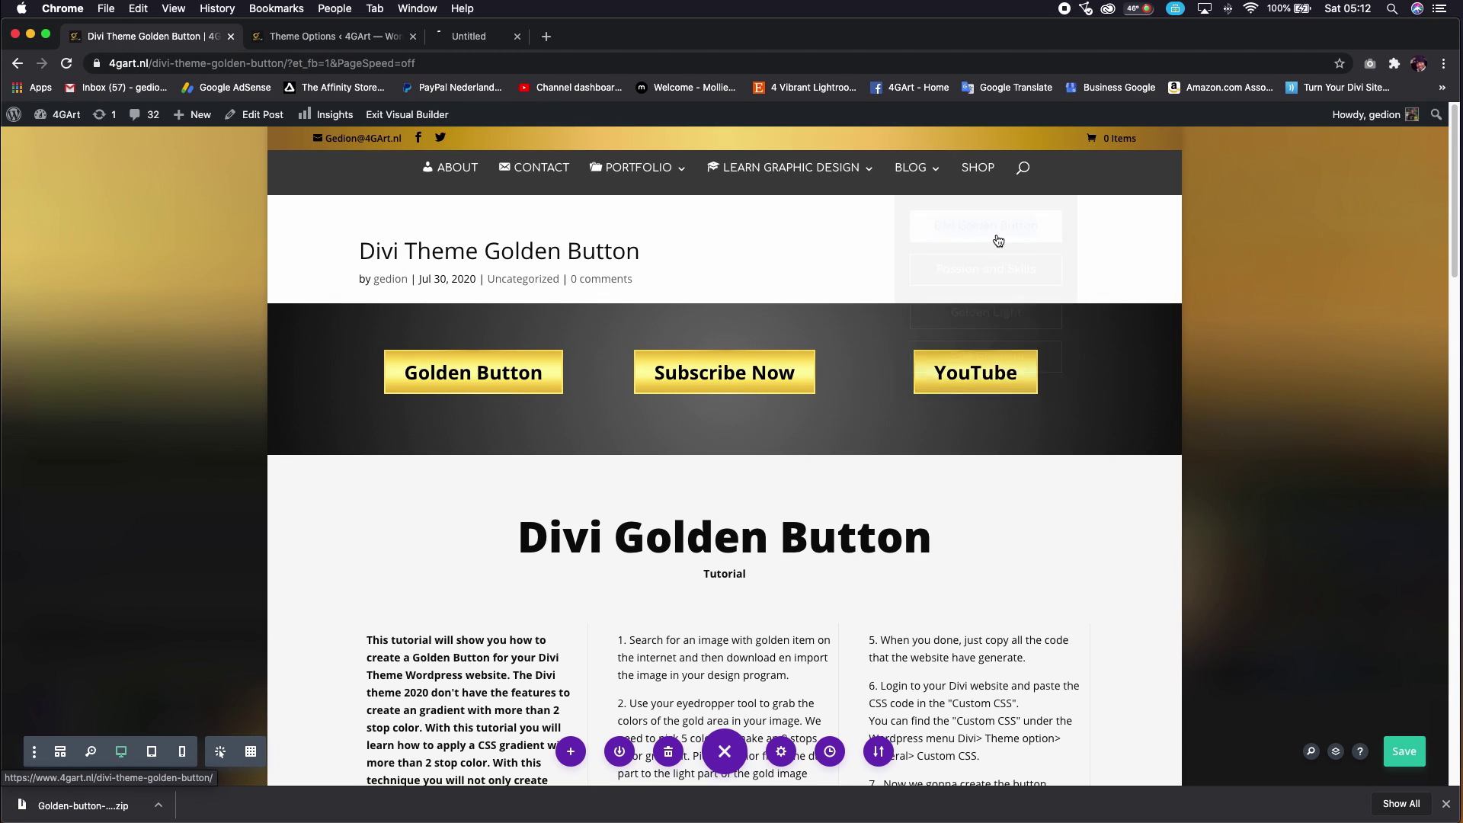
click(523, 39)
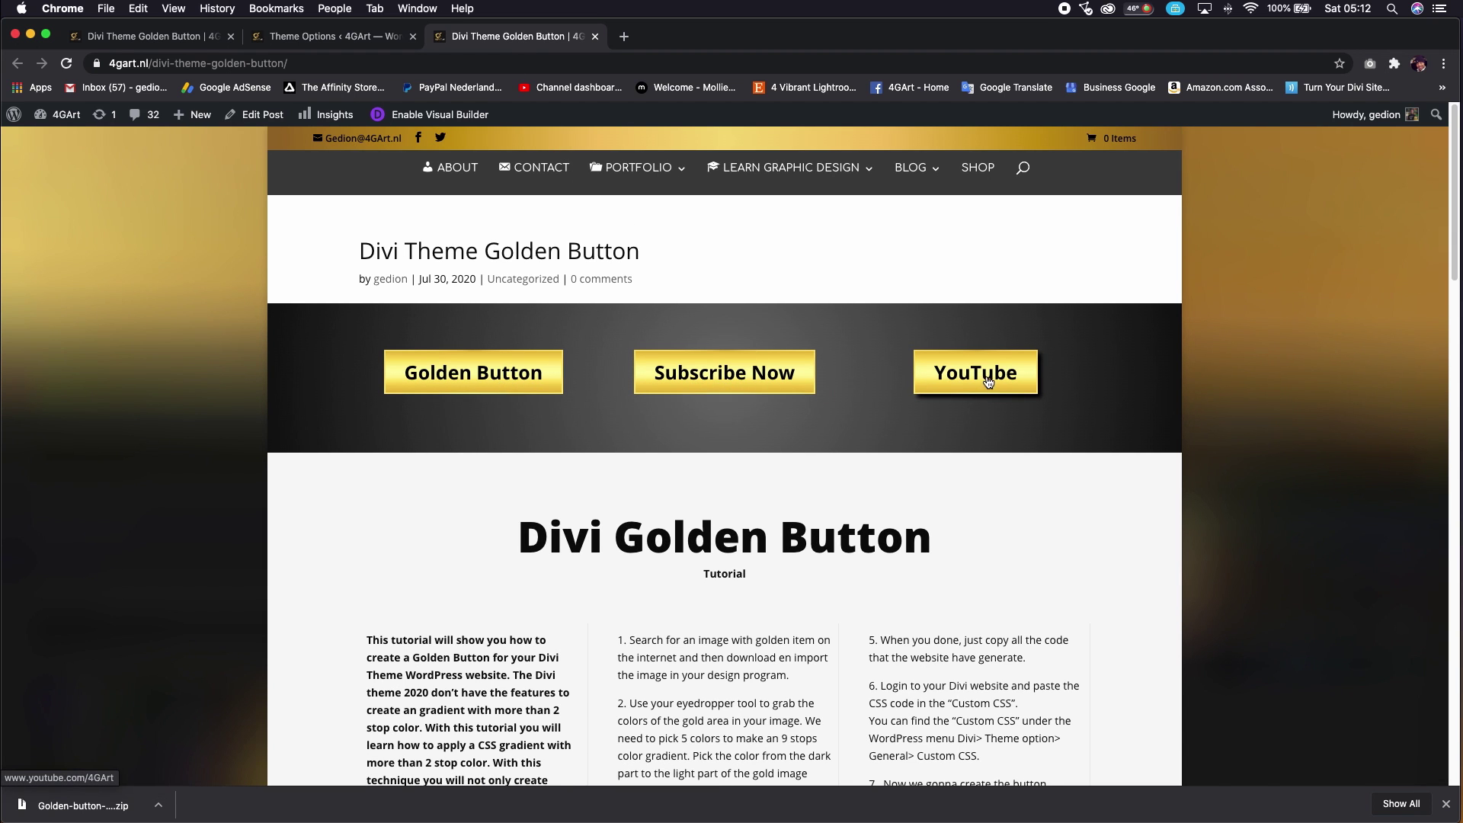
click(959, 379)
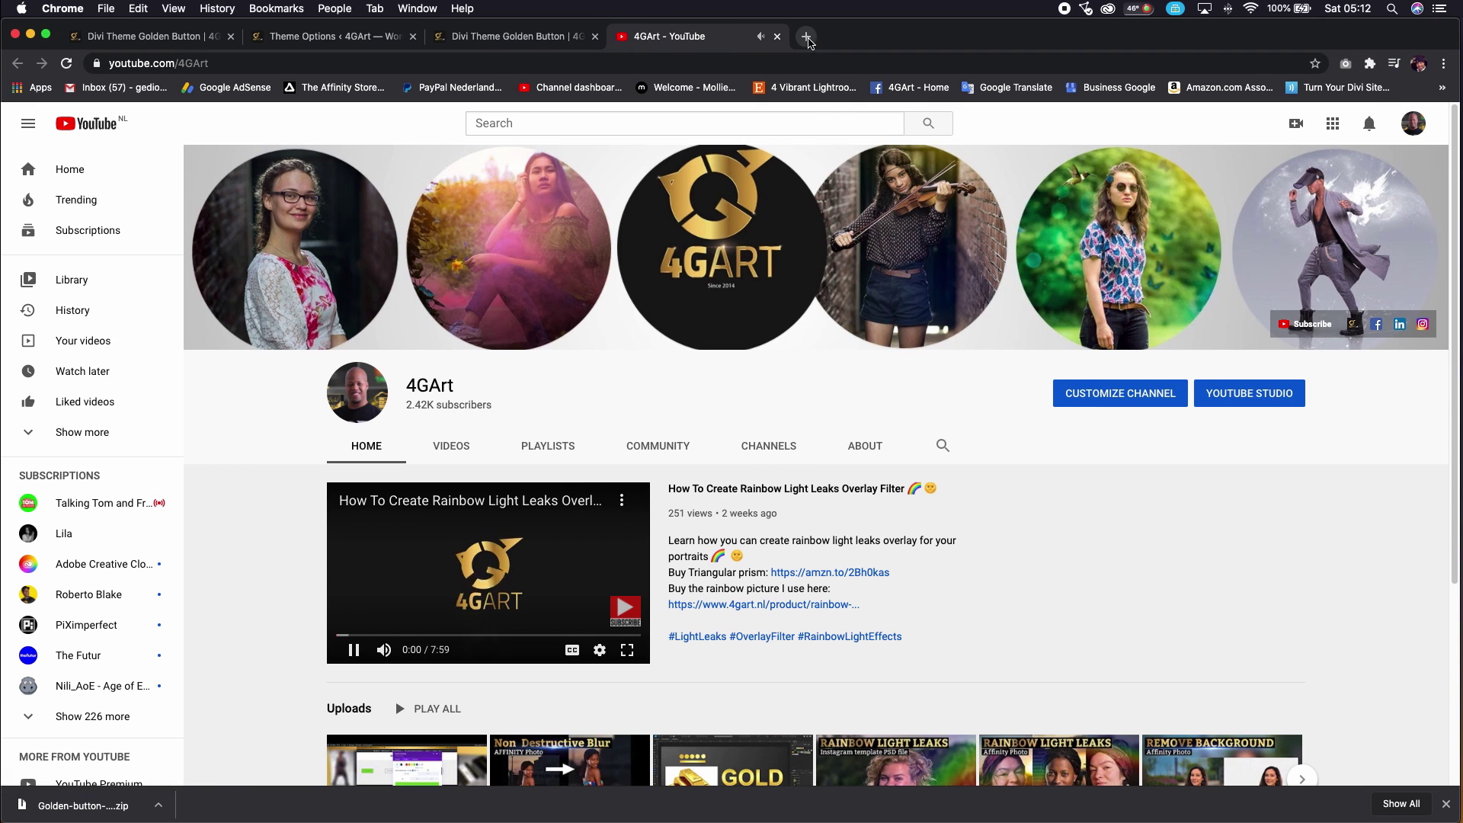
click(778, 37)
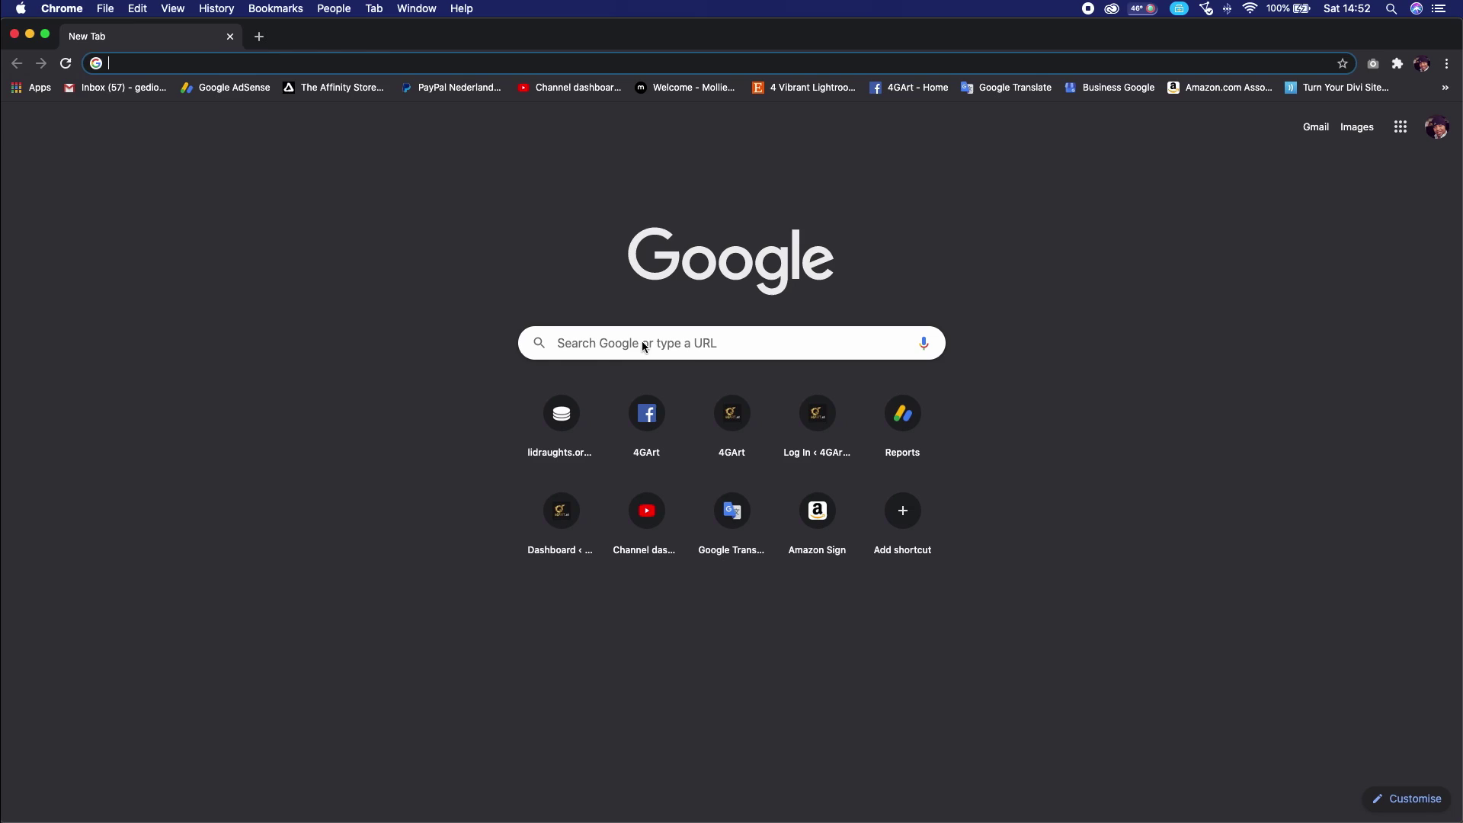
Search Google Images for "gold" and choose the Live Science picture of stacked gold bars.
click(385, 63)
text(gold)
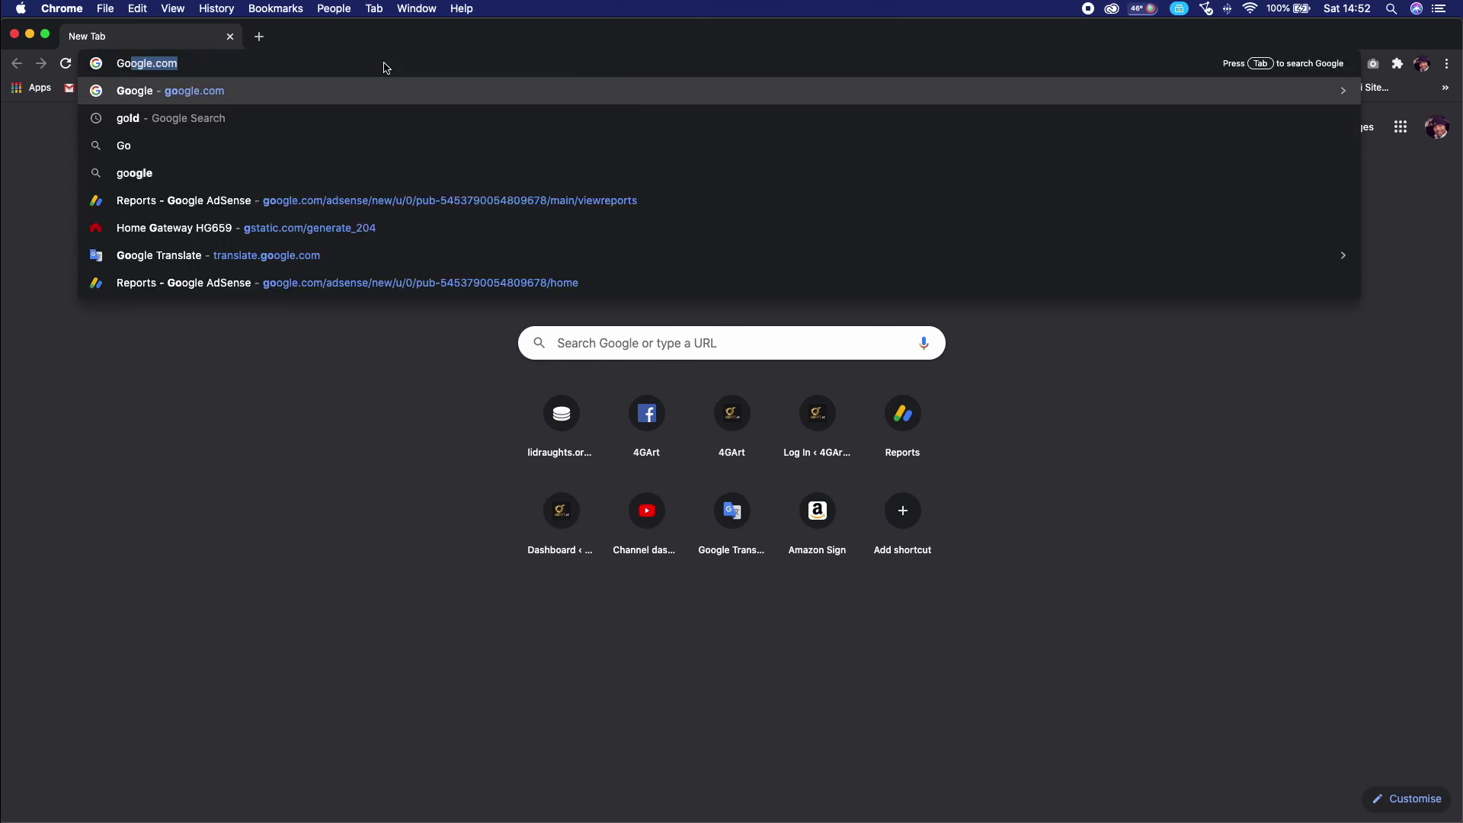
key(Return)
click(206, 178)
scroll(316, 555, down, 6)
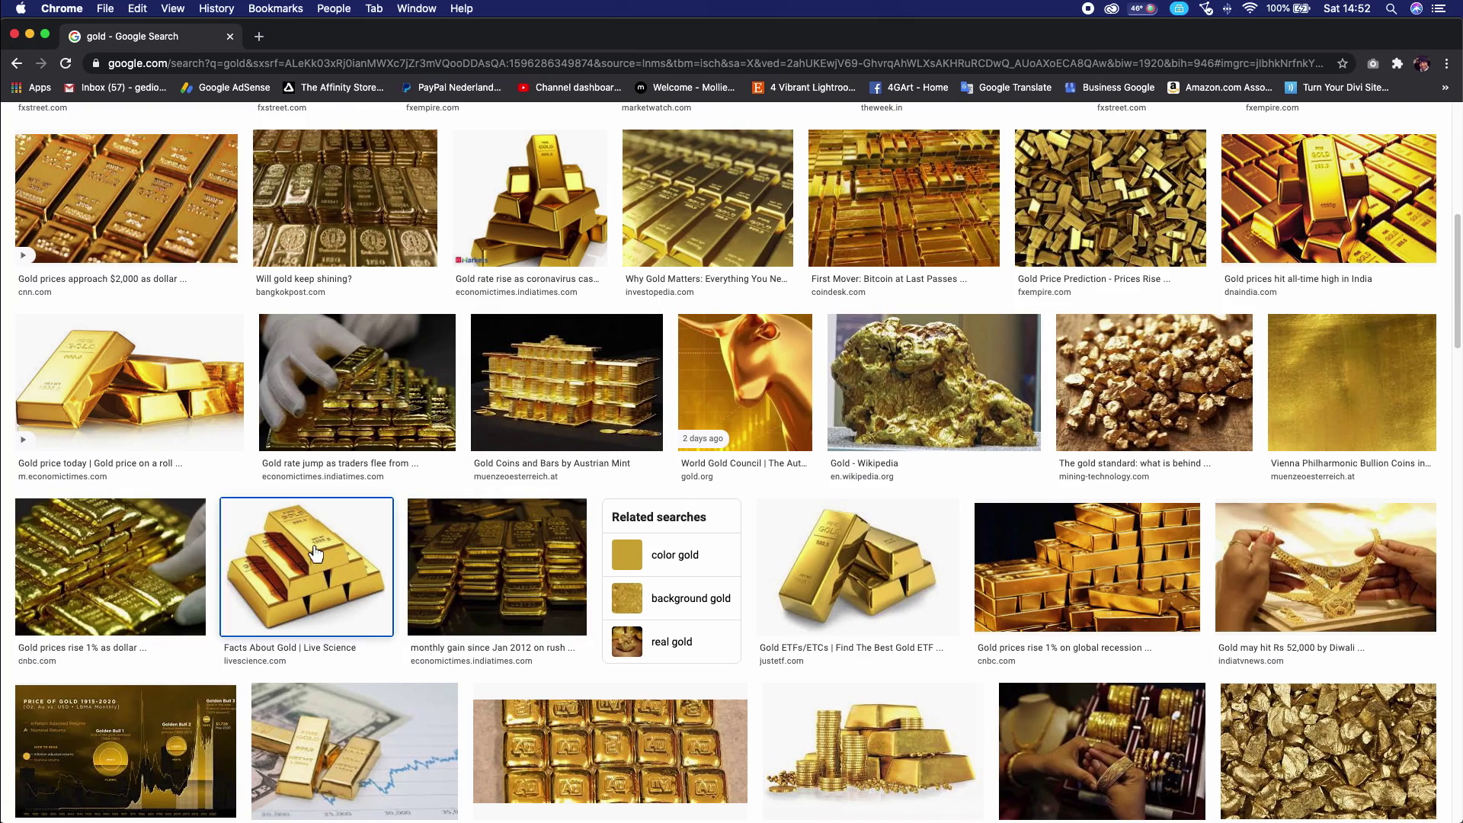
click(315, 554)
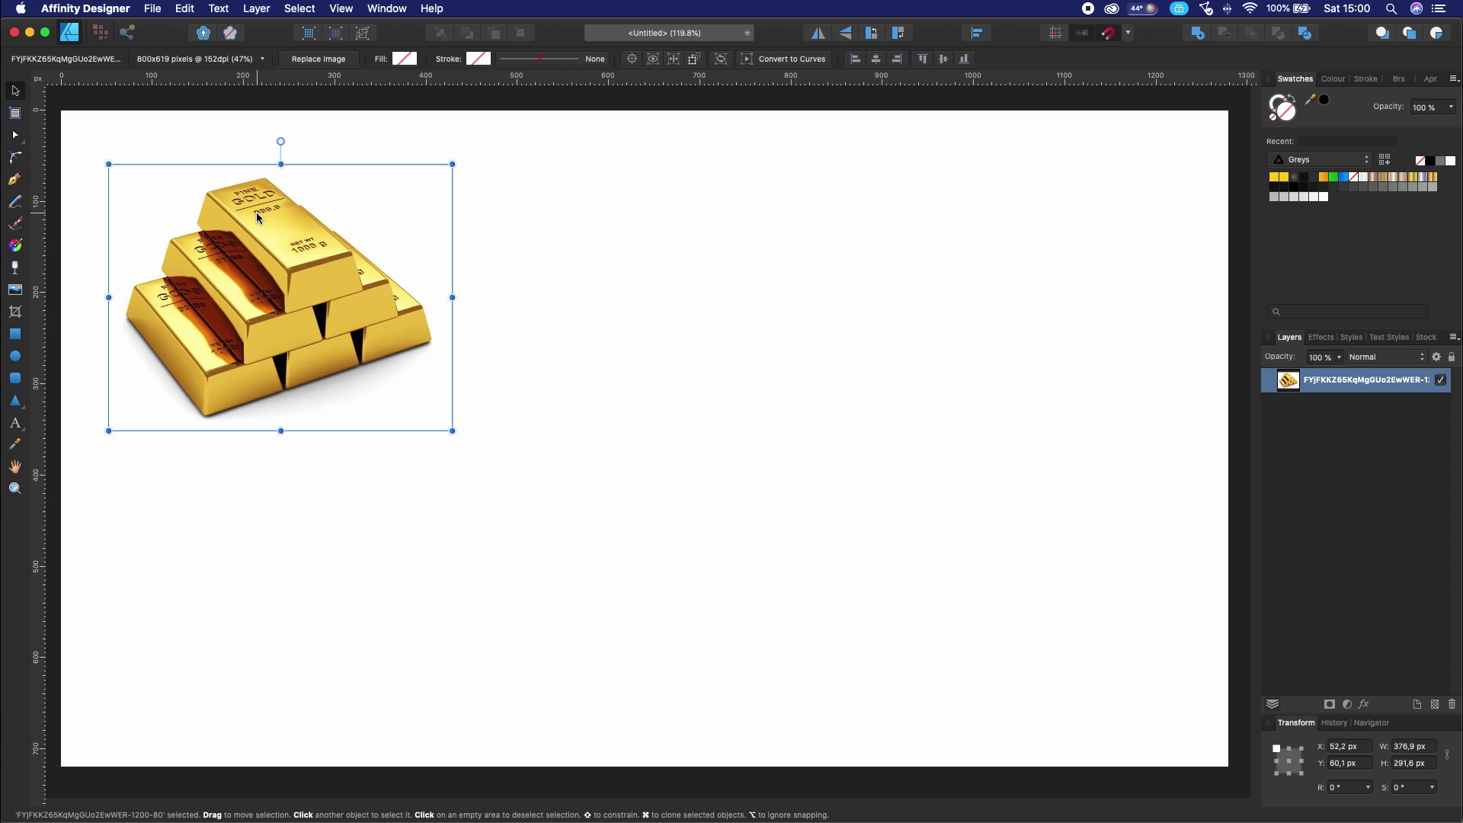
In Affinity Designer, draw a circle below the gold bars picture and duplicate it into a row of nine.
key(e)
drag(135, 543, 238, 571)
key(v)
key(Escape)
alt+drag(238, 571, 390, 572)
alt+drag(389, 571, 468, 571)
key(Escape)
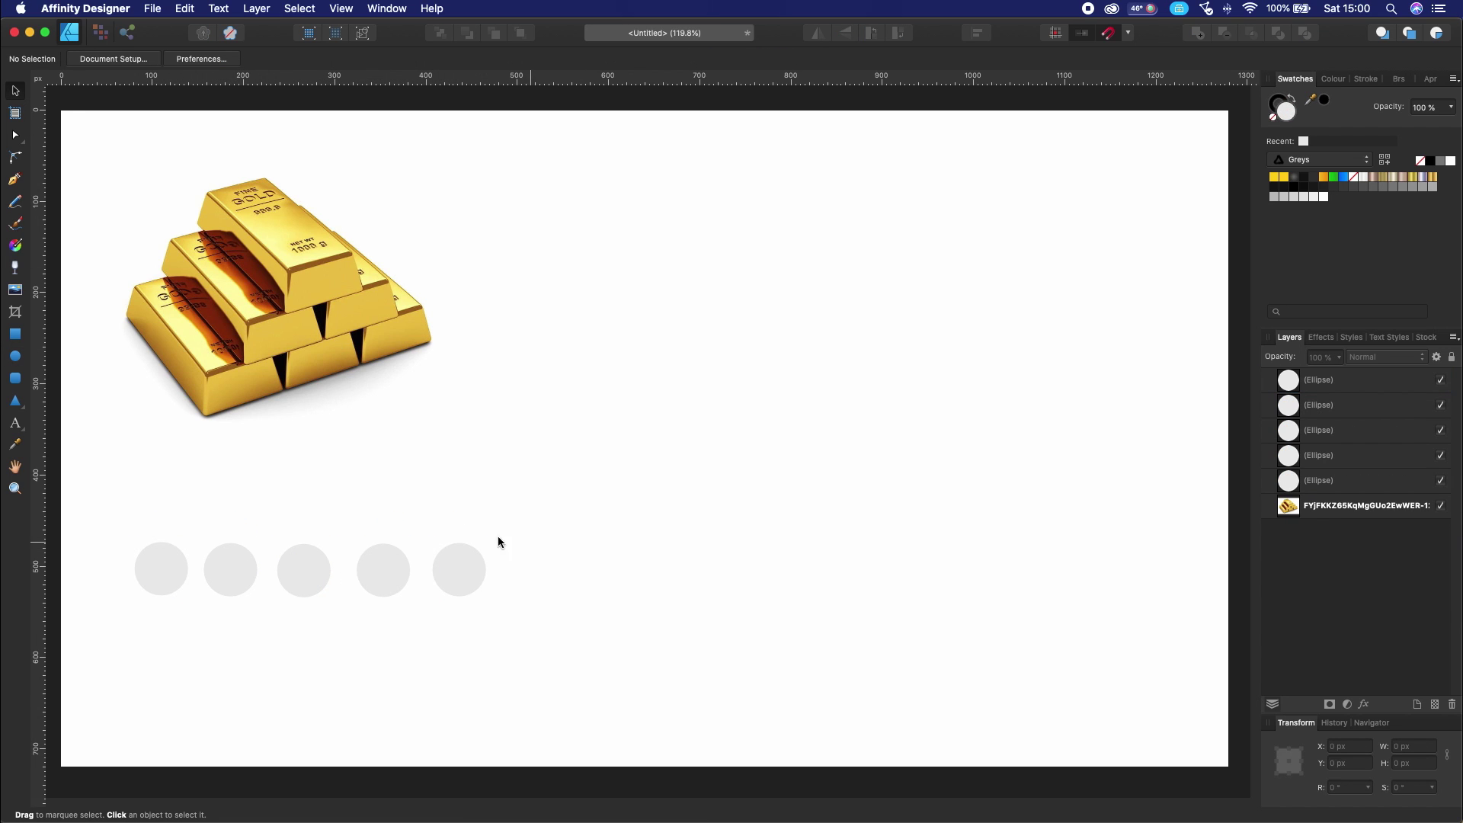
drag(121, 478, 401, 621)
alt+drag(294, 588, 650, 588)
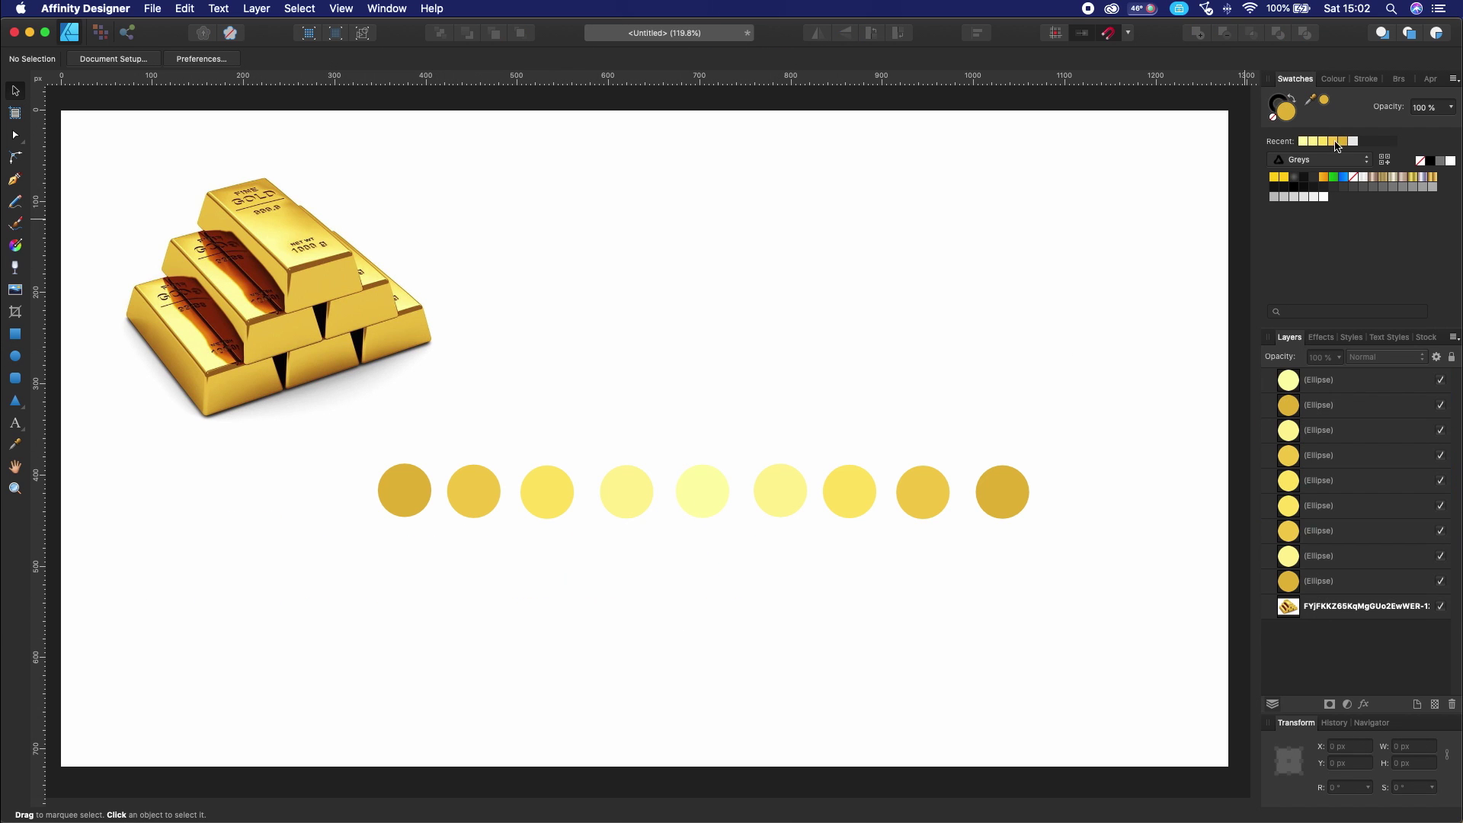
Draw a rectangle about 284 × 111 px above the circles and sample a circle's colour for its linear gradient fill.
key(m)
drag(574, 239, 833, 340)
click(89, 59)
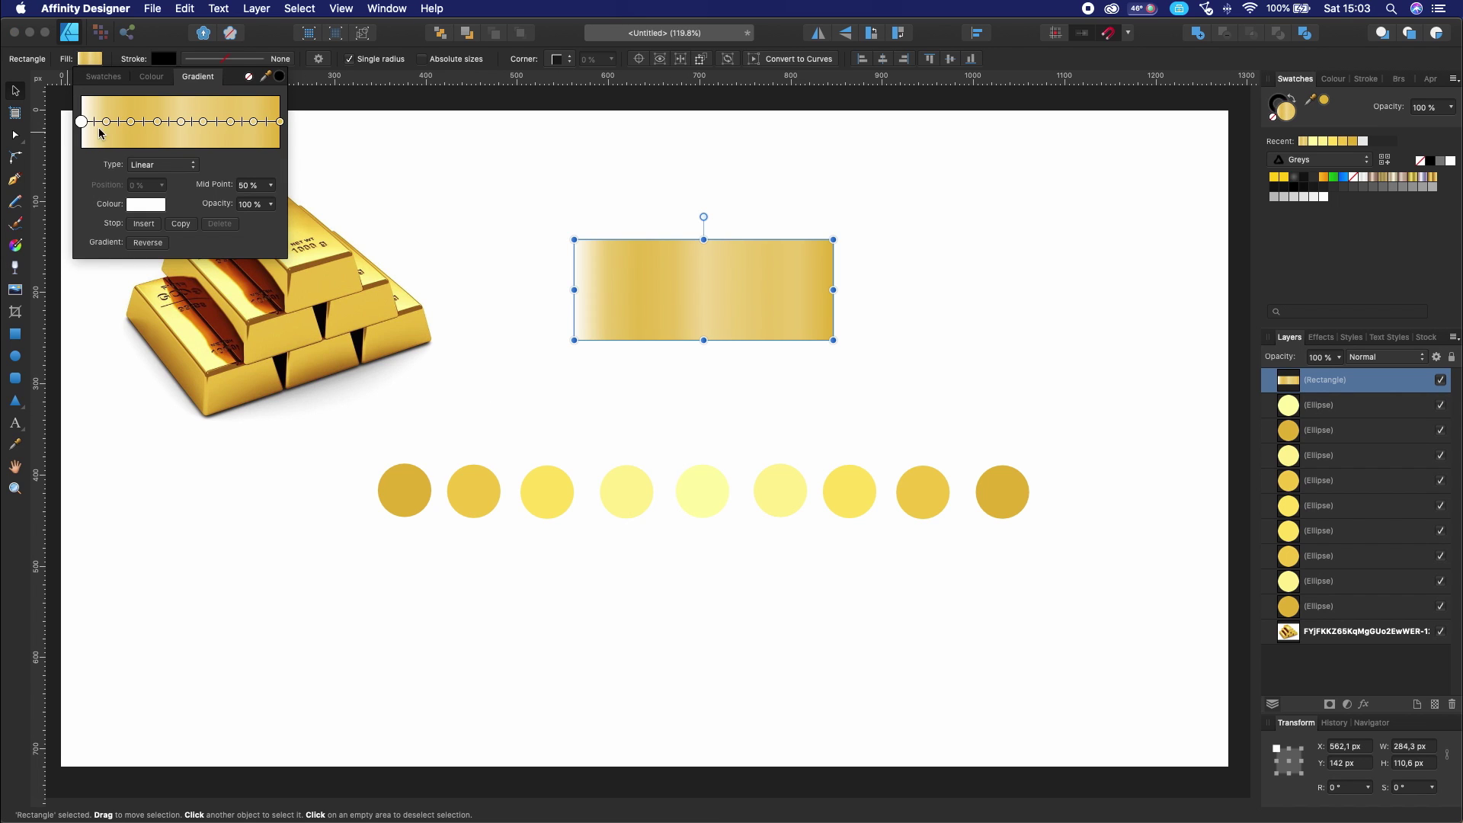
drag(265, 76, 617, 490)
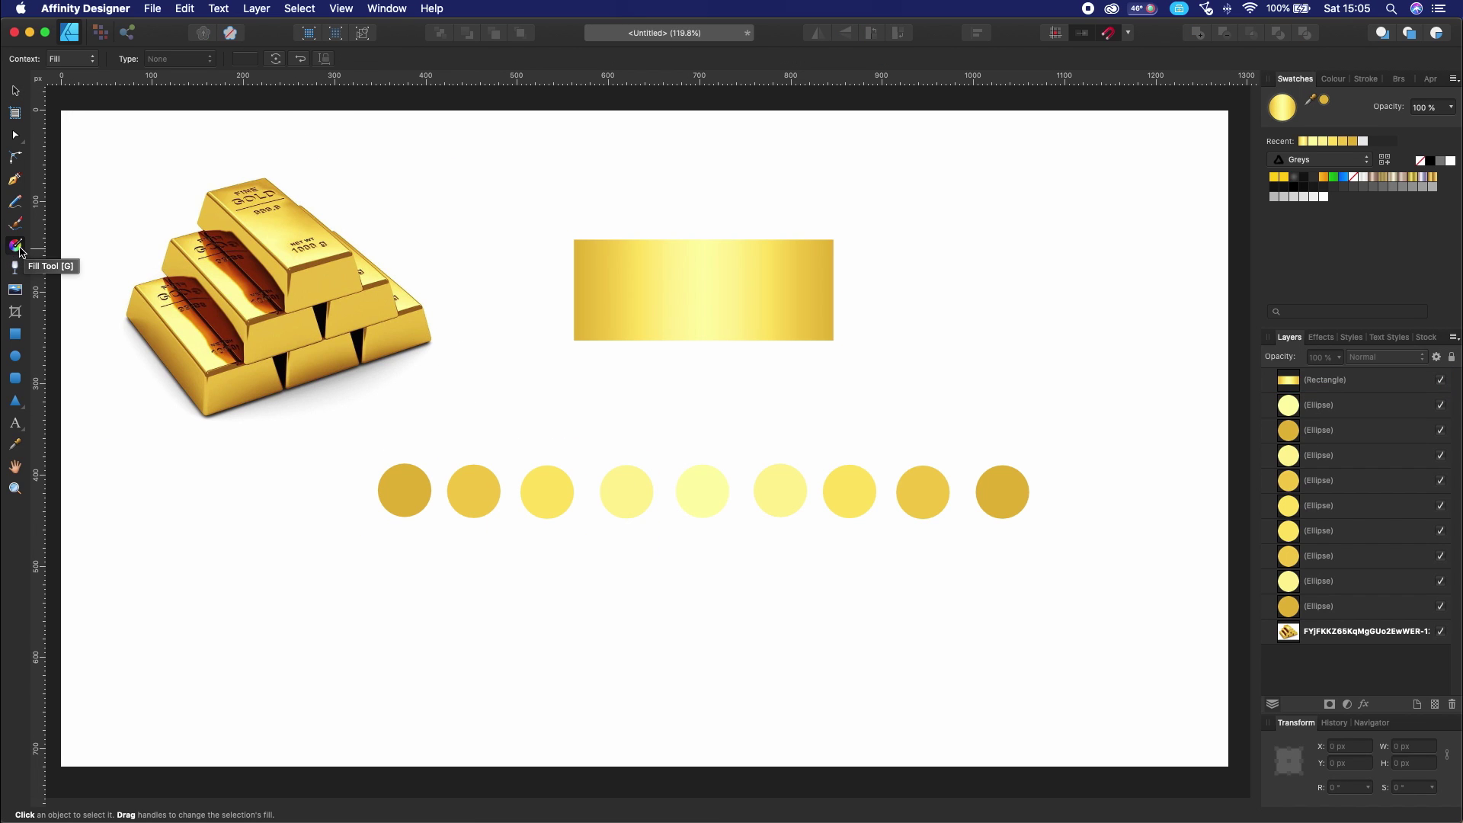
Redirect the rectangle's gold gradient so it runs vertically from its upper edge to its lower edge.
drag(679, 222, 675, 436)
drag(750, 164, 744, 415)
drag(674, 233, 675, 343)
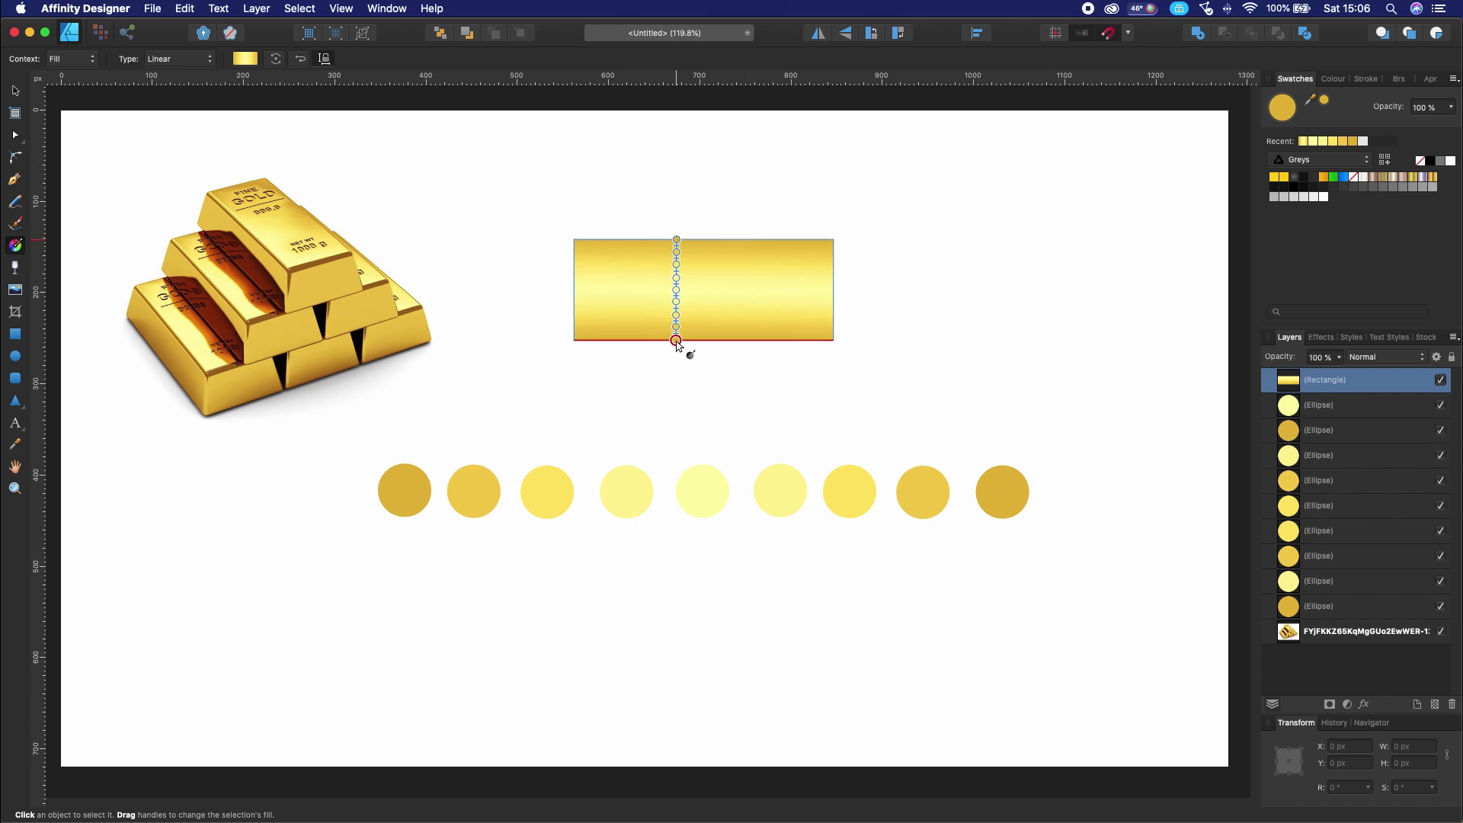
Resize the gradient rectangle to about 117 × 47 px and give it larger Rounded corners.
key(v)
drag(834, 239, 681, 298)
click(562, 59)
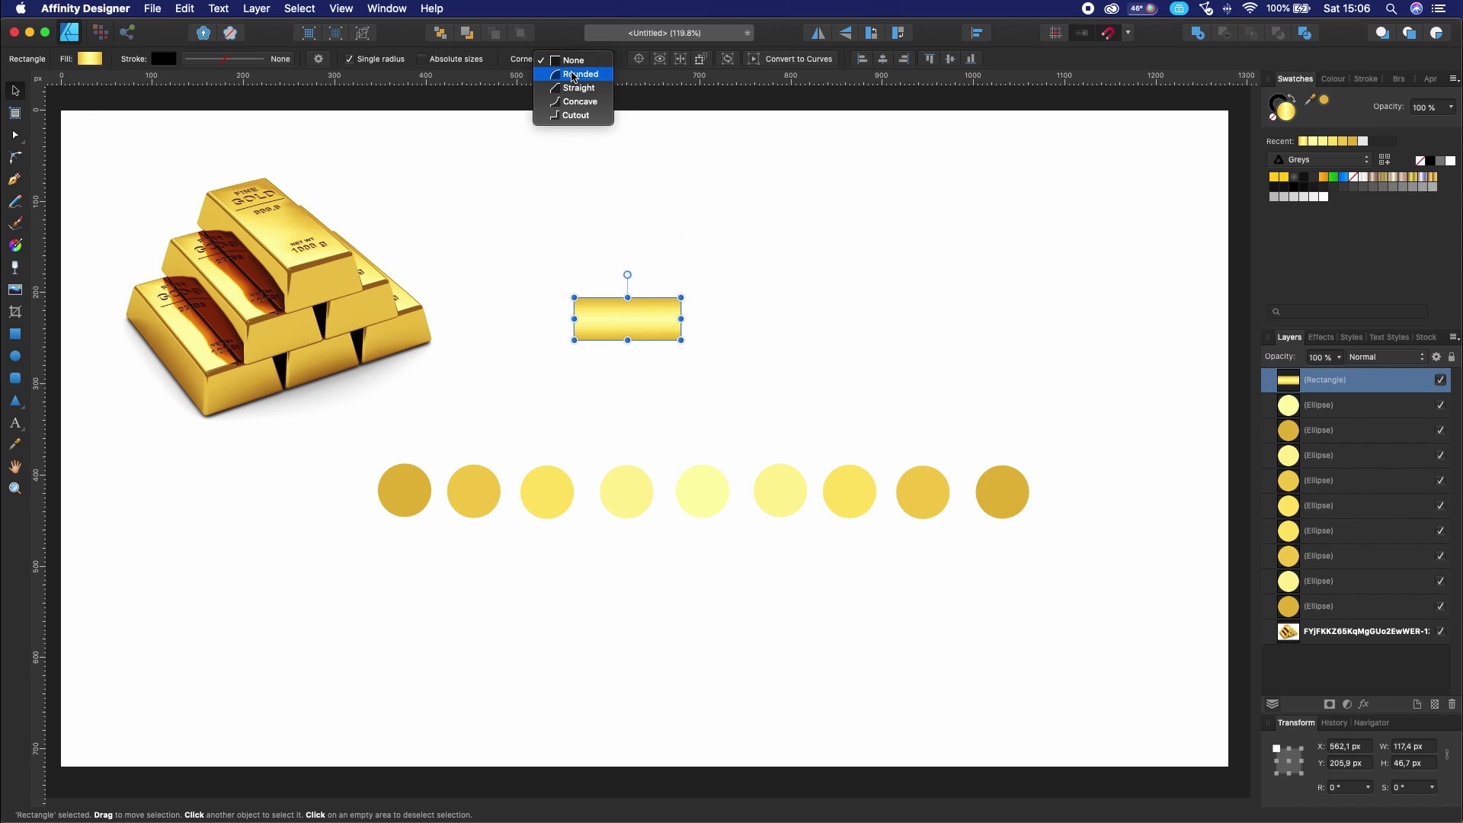
click(577, 73)
click(643, 59)
drag(645, 77, 688, 77)
Arrange two rounded gold gradient rectangles side by side above the circles.
click(802, 327)
drag(637, 319, 841, 357)
click(625, 346)
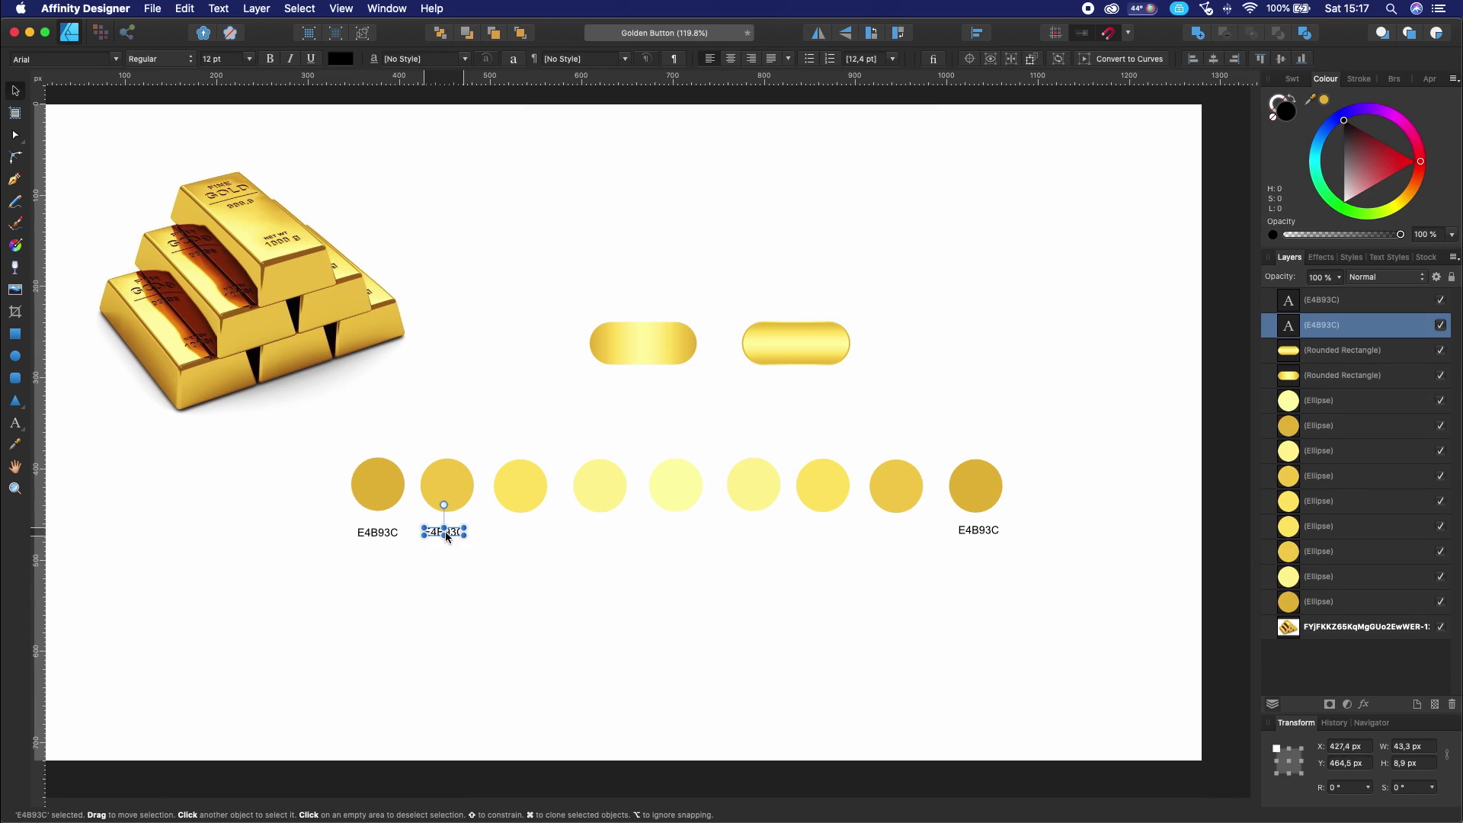
Place a hex label under the sixth circle and look up the fill hex codes of the fourth and fifth circles.
mouse_move(521, 532)
mouse_down()
mouse_move(827, 532)
mouse_move(600, 532)
mouse_move(760, 535)
mouse_up()
click(600, 485)
double_click(1287, 112)
click(677, 485)
double_click(1287, 111)
double_click(830, 292)
click(909, 417)
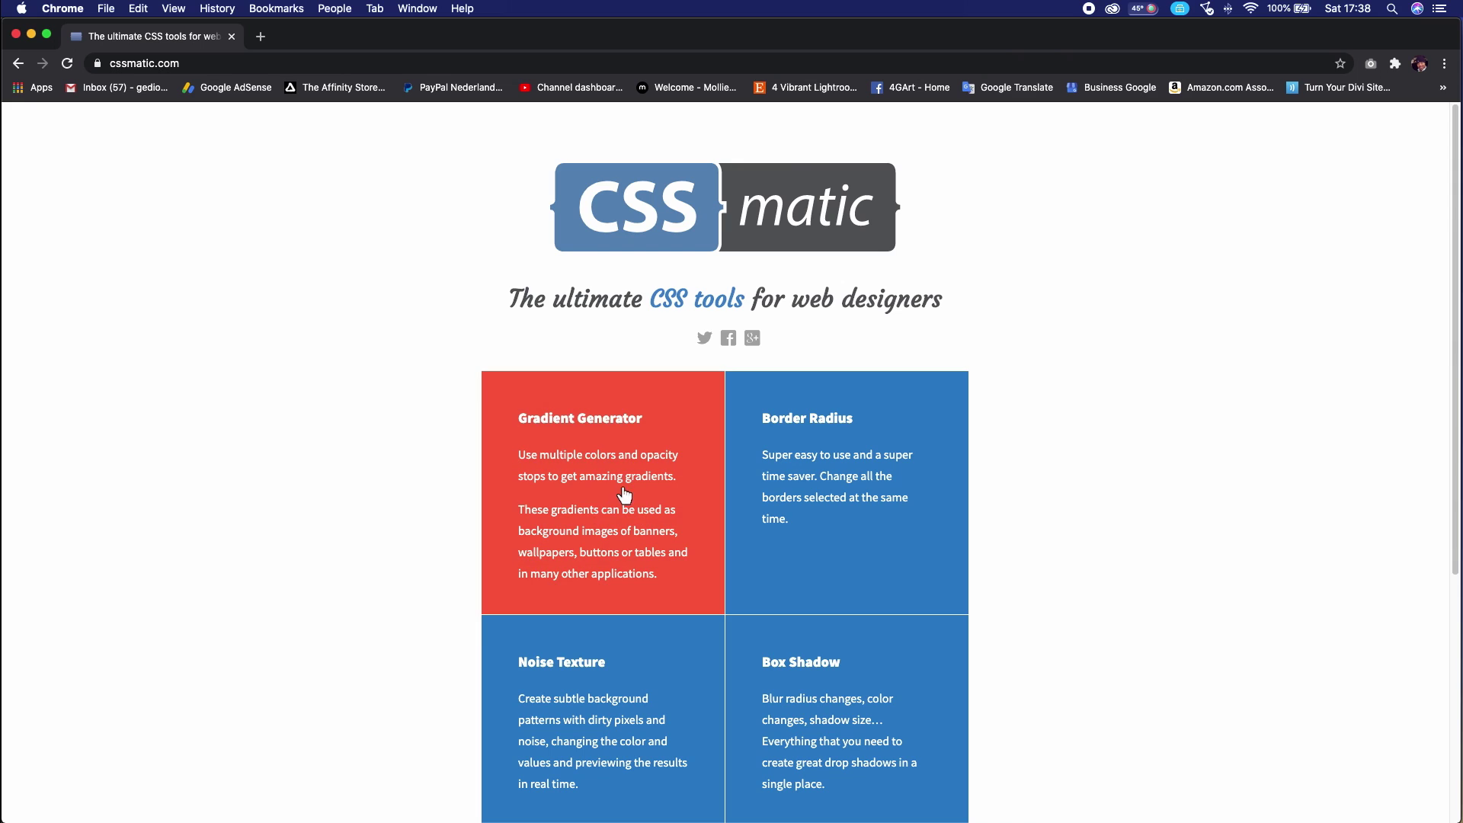
Open CSSmatic's Gradient Generator in the browser and spread the inner colour stops to 22%, 53% and 76%.
click(675, 431)
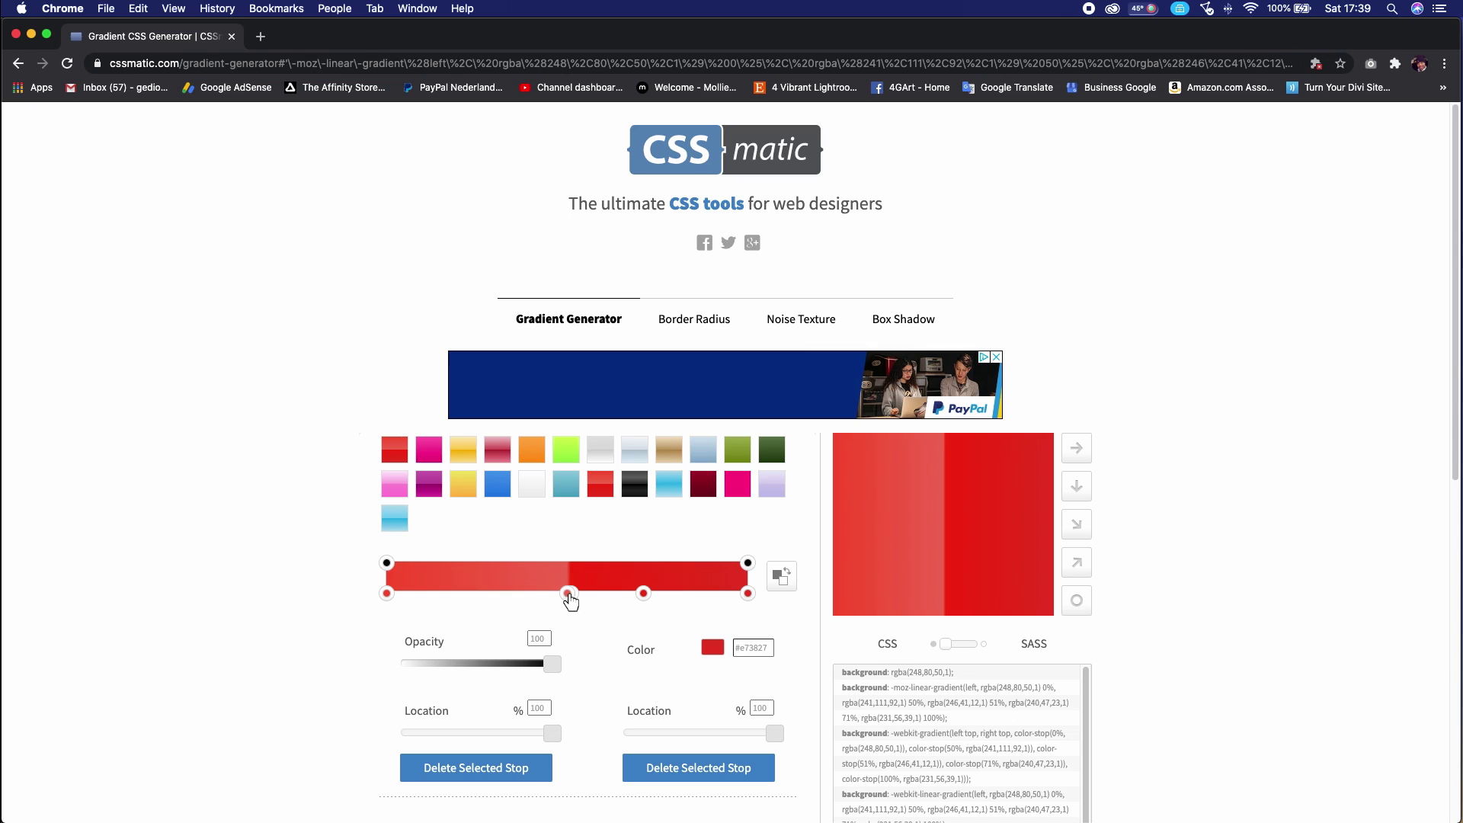
drag(568, 593, 465, 594)
drag(577, 593, 661, 593)
Copy the E4B93C code under the first circle in Affinity Designer and paste it as the colour of CSSmatic's first gradient stop.
double_click(387, 593)
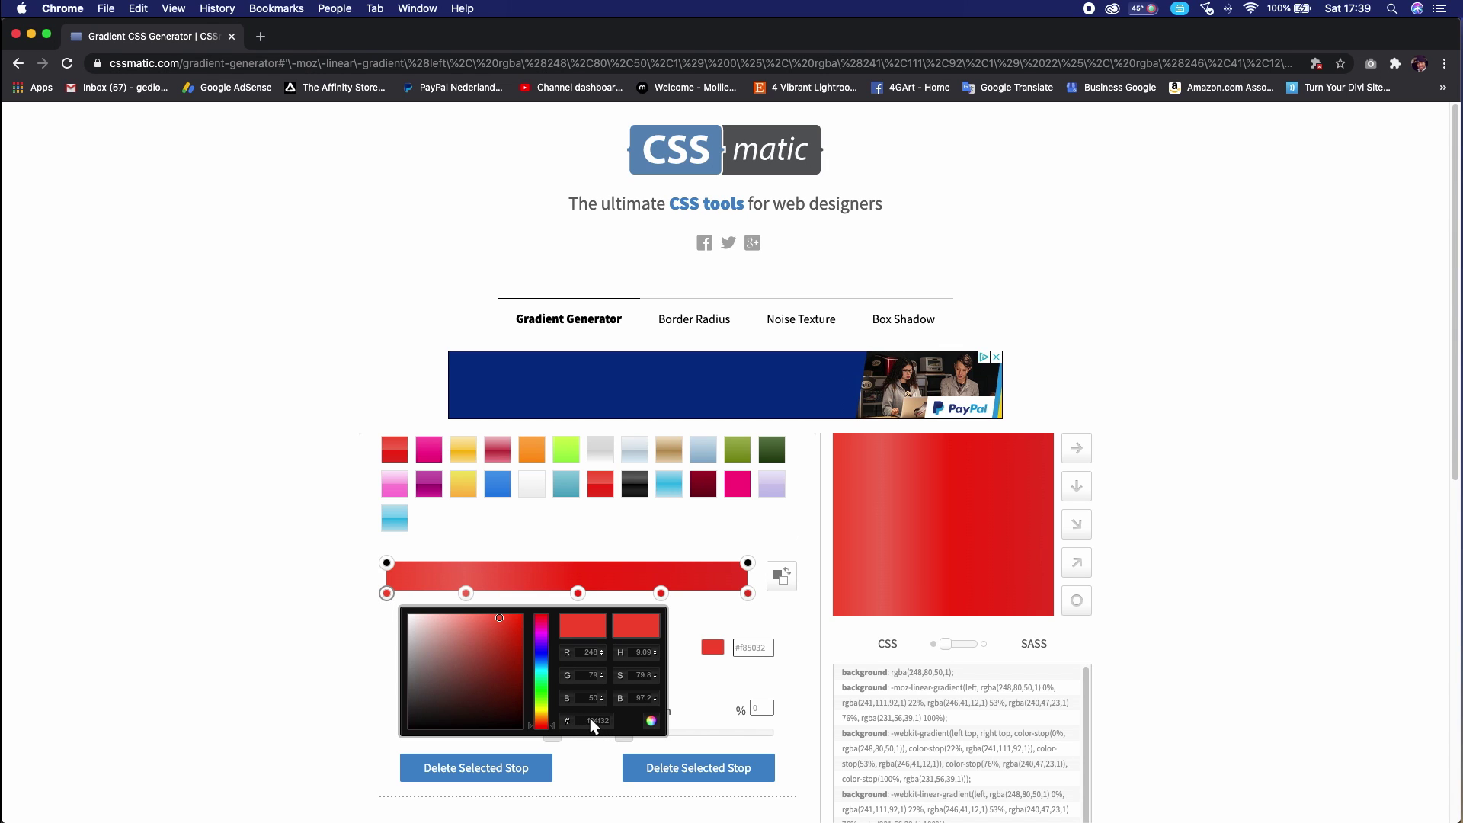
key(ctrl+Up)
click(858, 364)
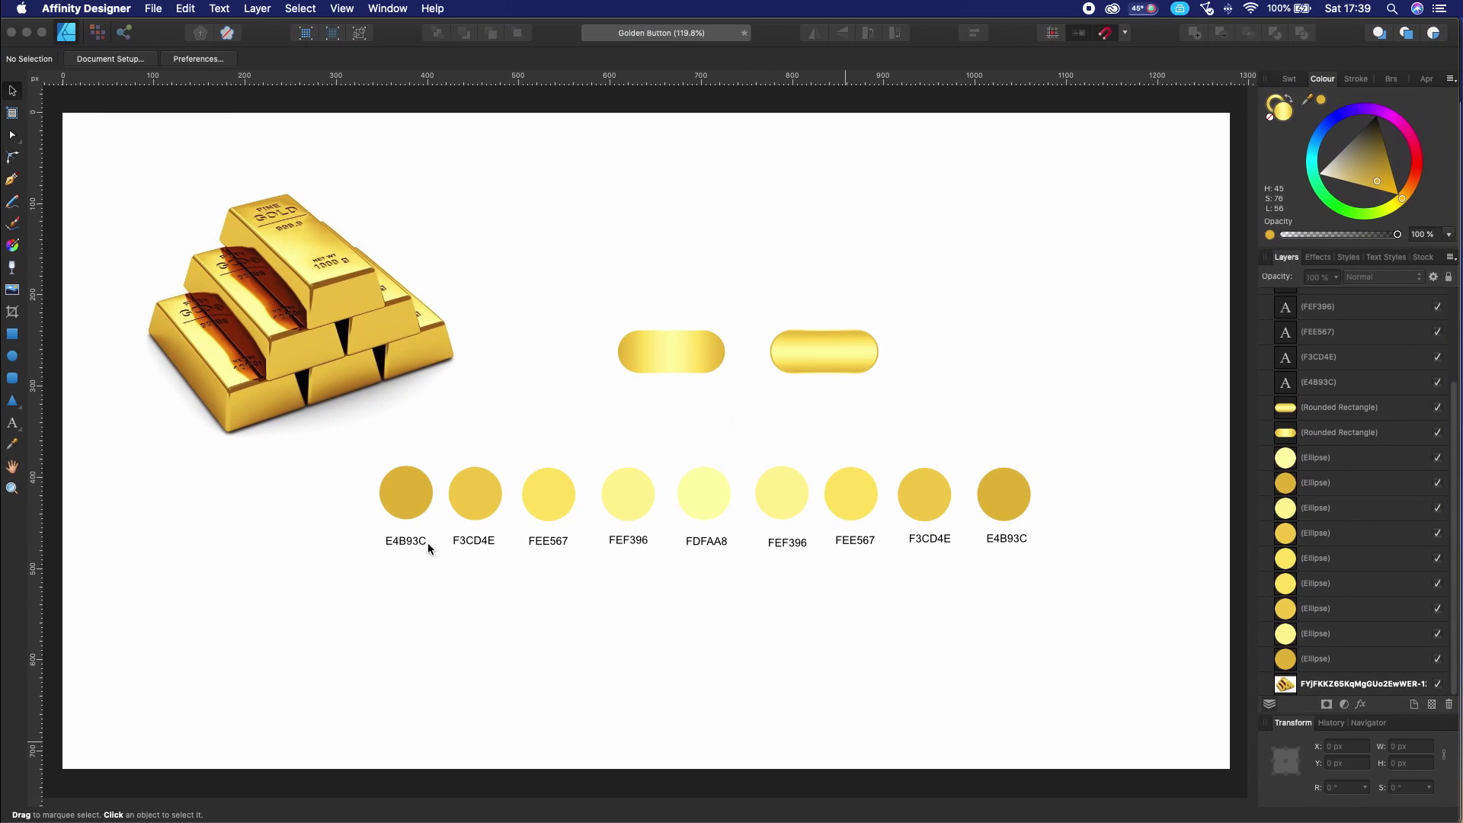
click(400, 542)
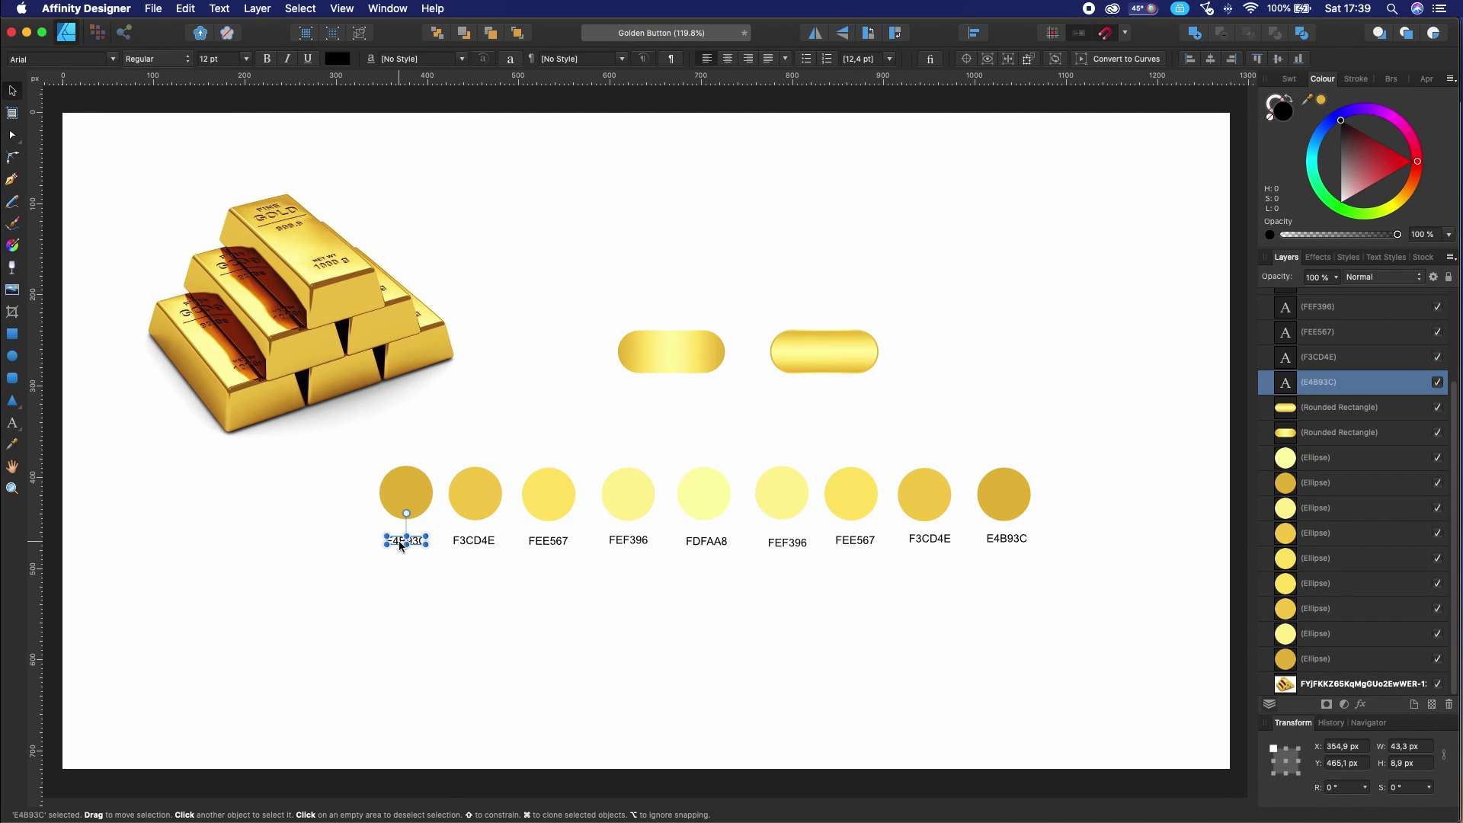
double_click(399, 541)
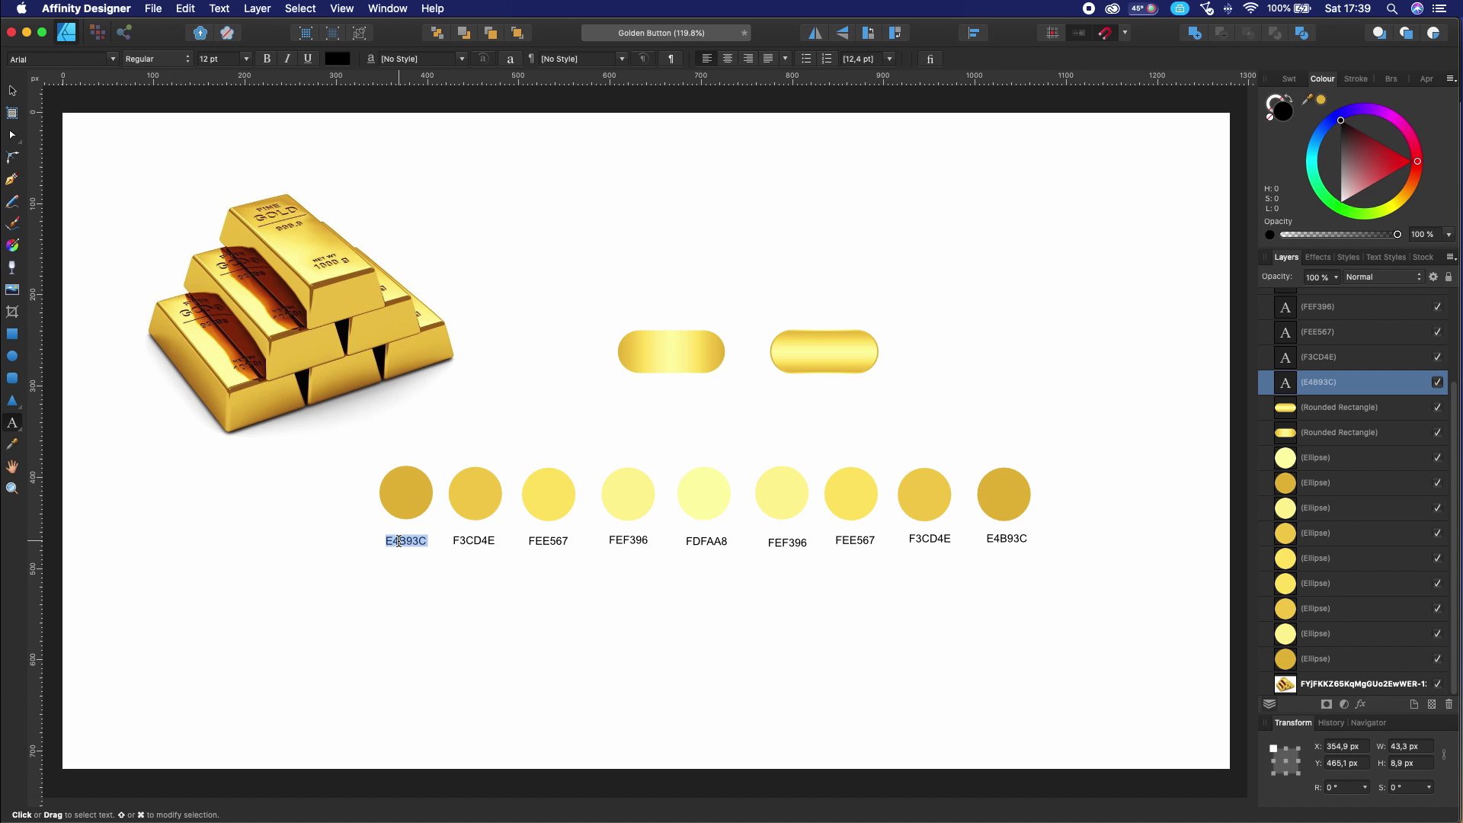
key(Escape)
key(ctrl+Up)
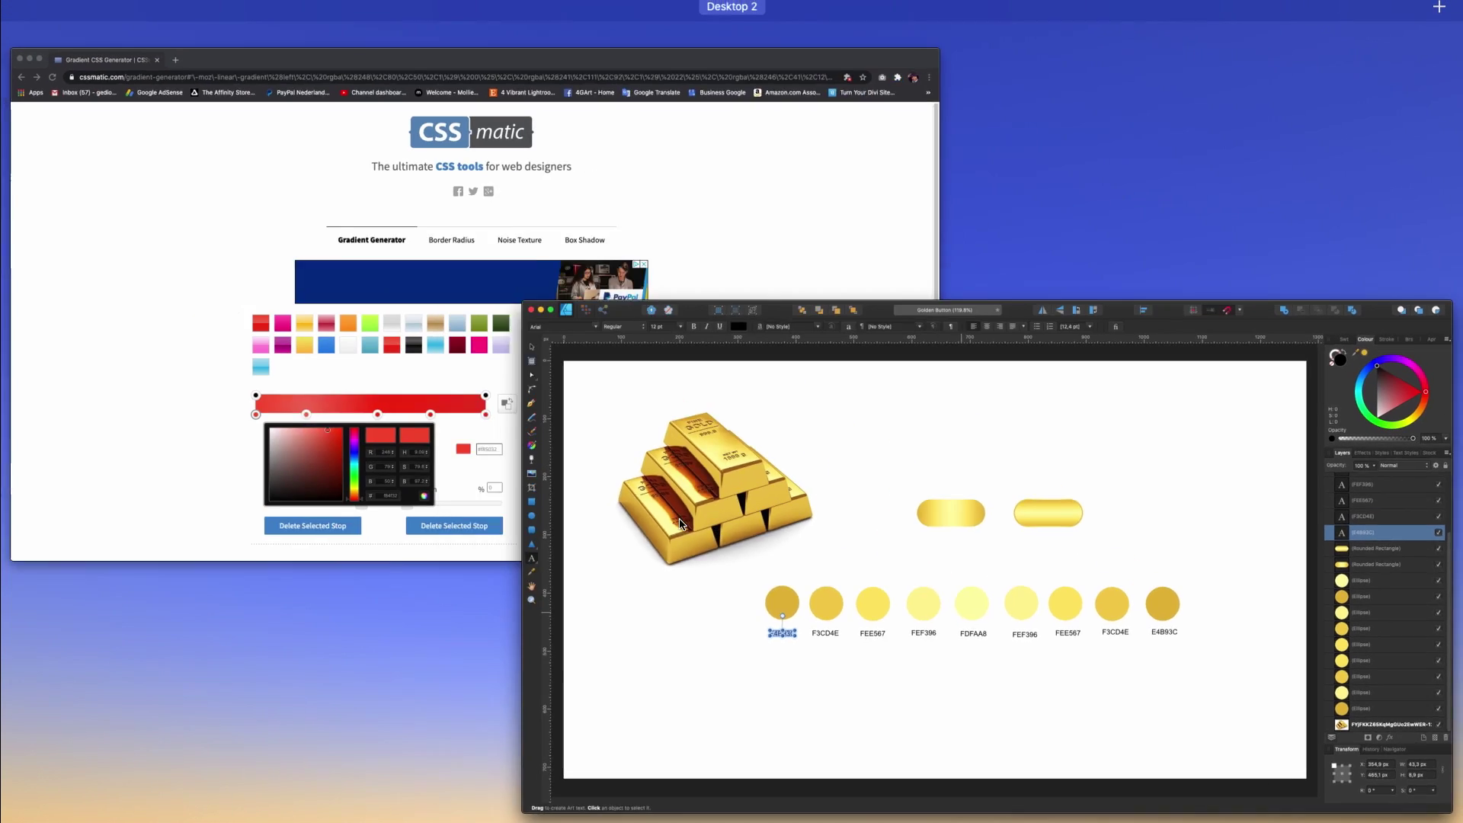
click(433, 388)
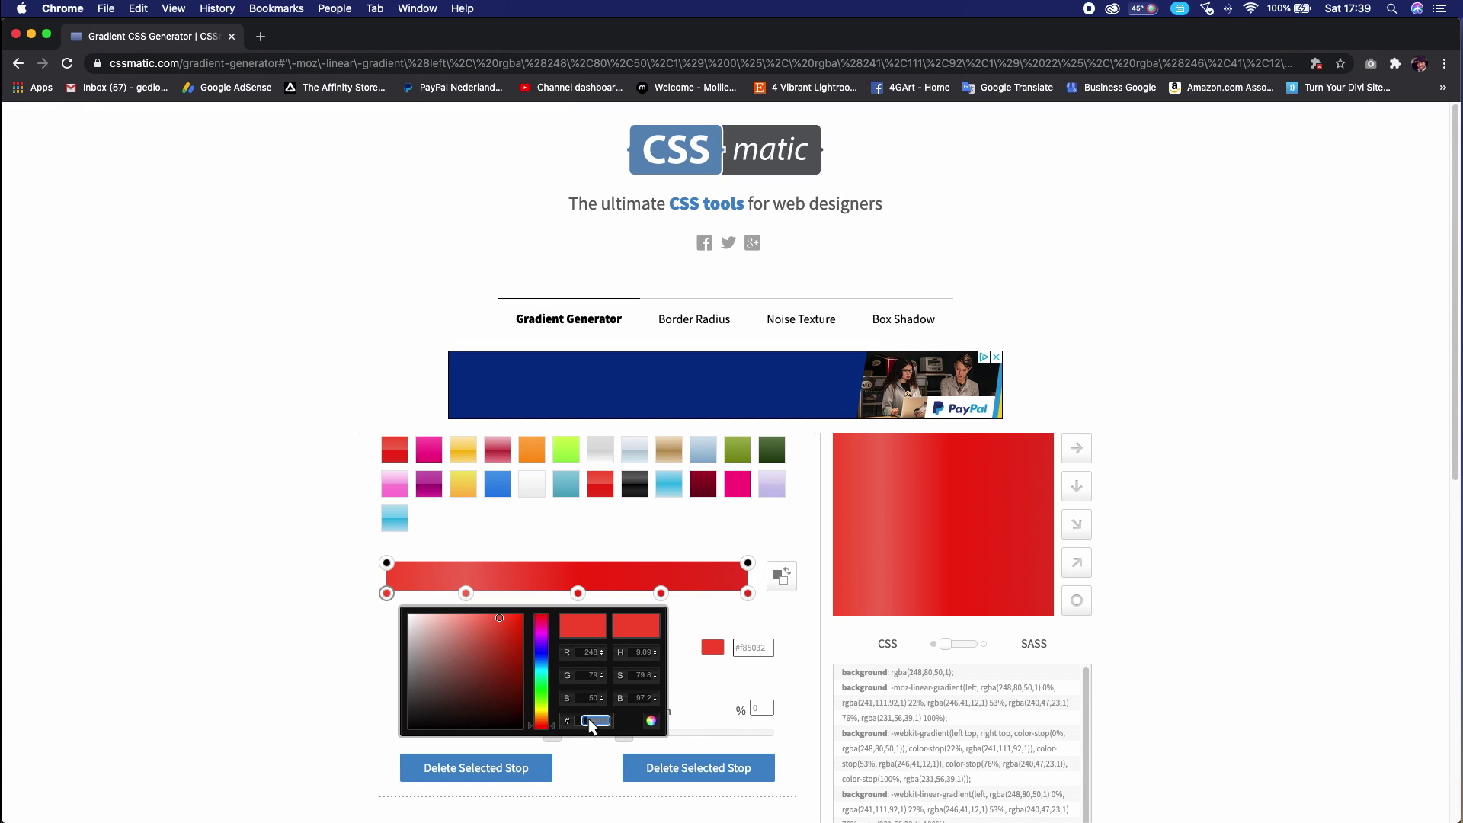
key(super+v)
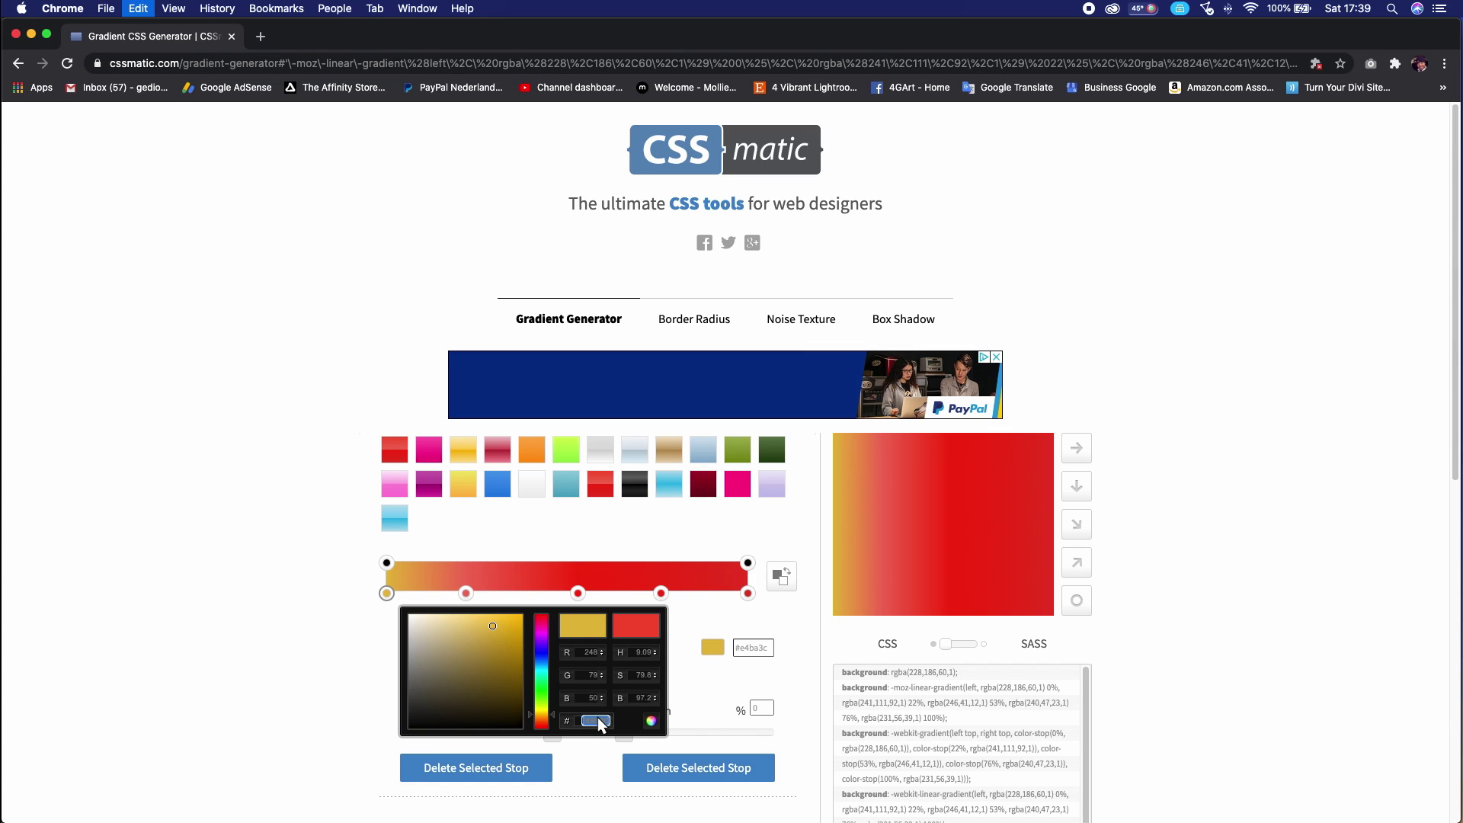
Set the gradient's last colour stop to the copied E4B93C gold.
click(748, 593)
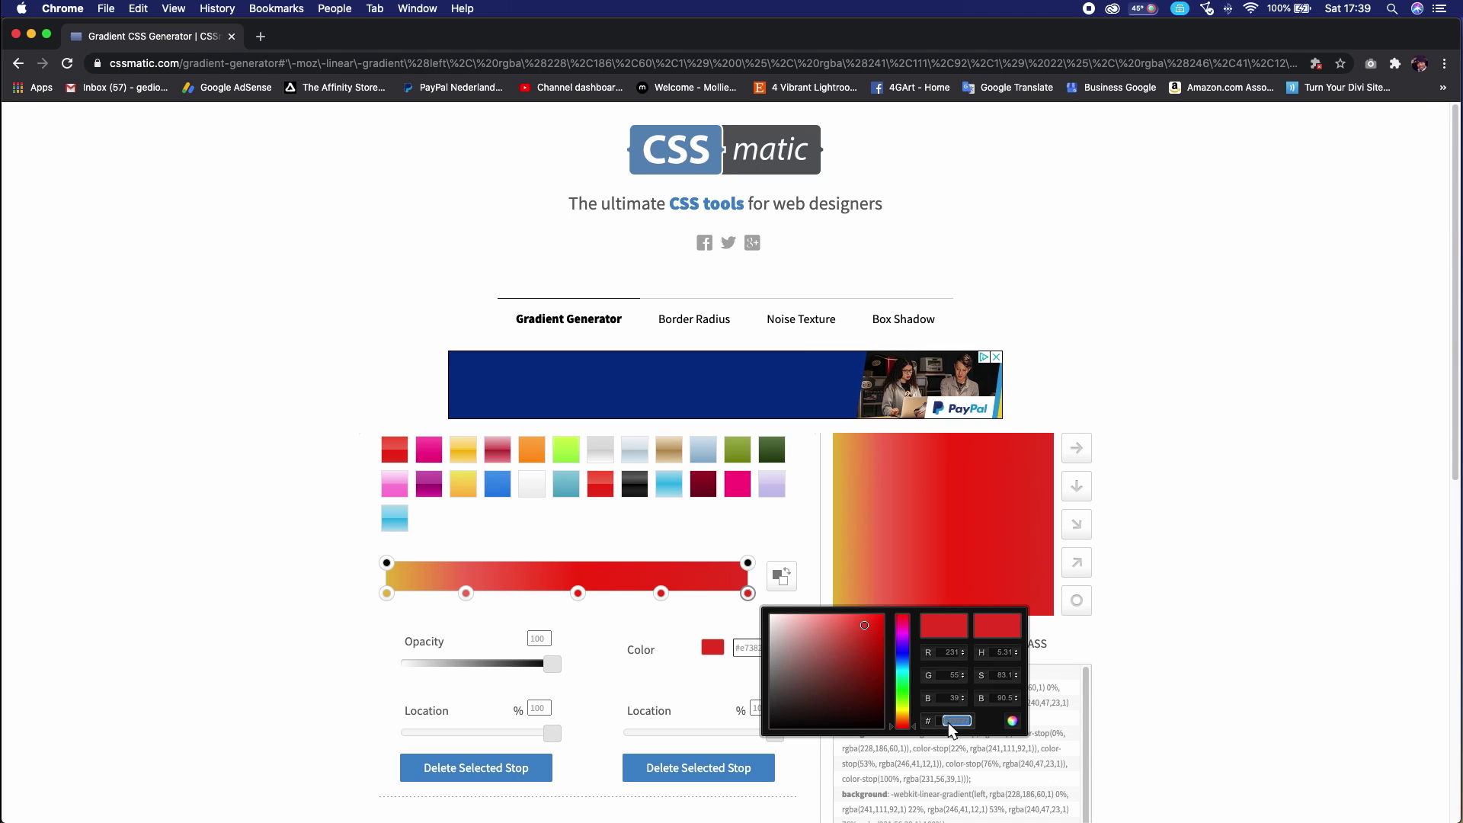
key(cmd+v)
click(716, 624)
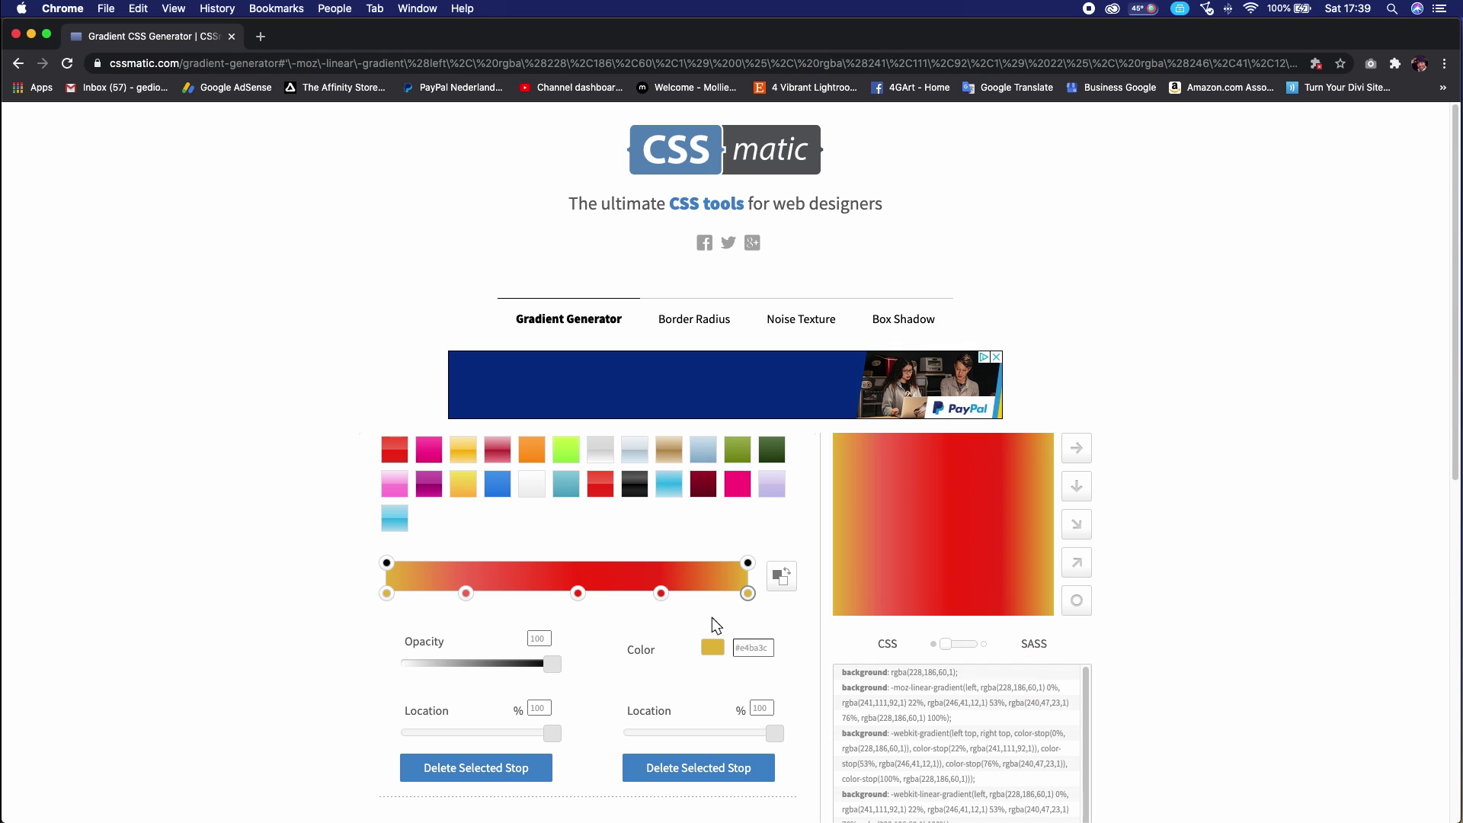
Move the gradient's middle colour stop to 50% and copy the FDFAA8 code under the fifth circle in Affinity Designer.
drag(578, 594, 567, 594)
key(ctrl+Up)
click(885, 384)
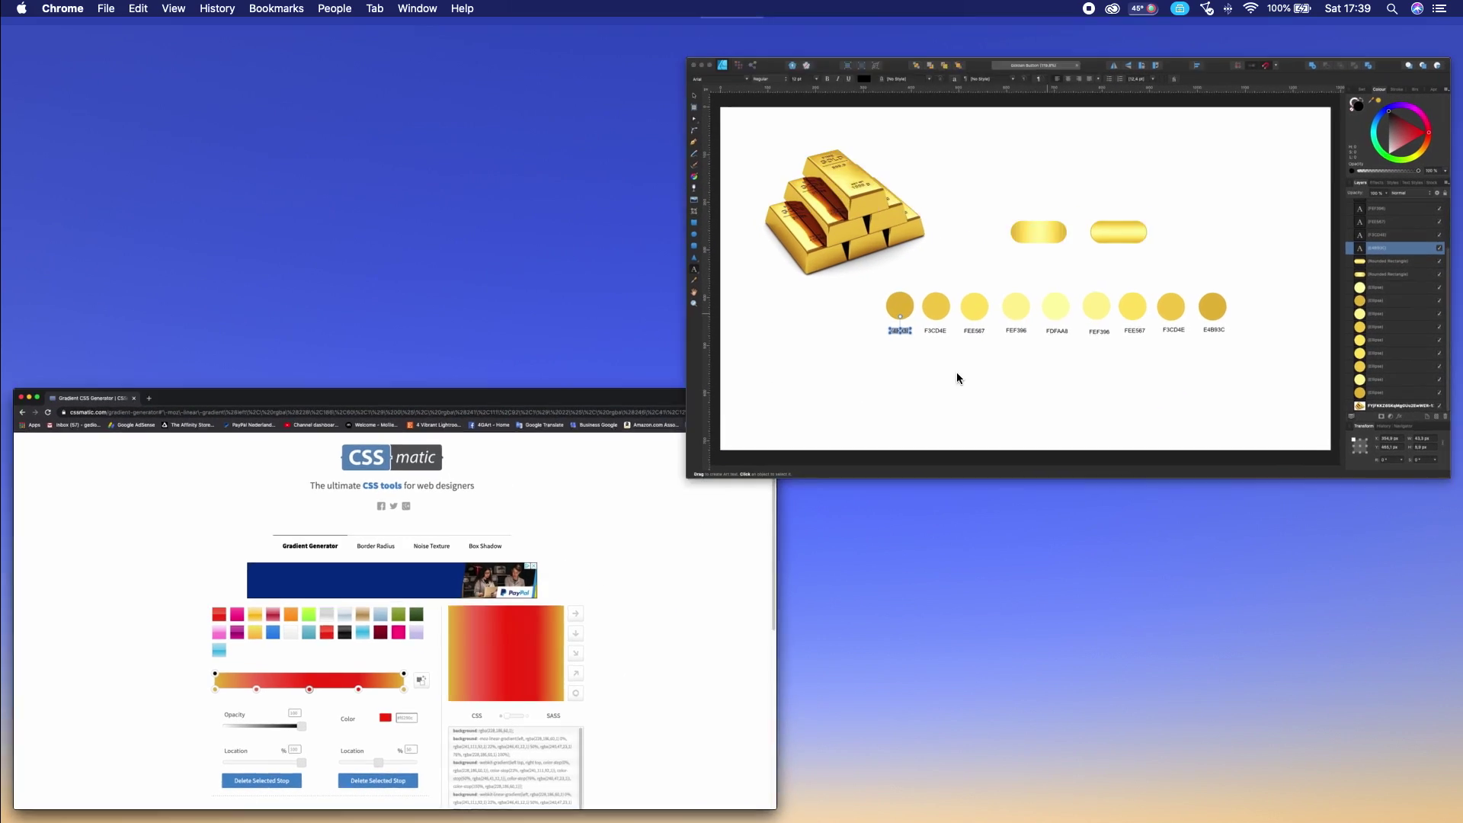
click(707, 543)
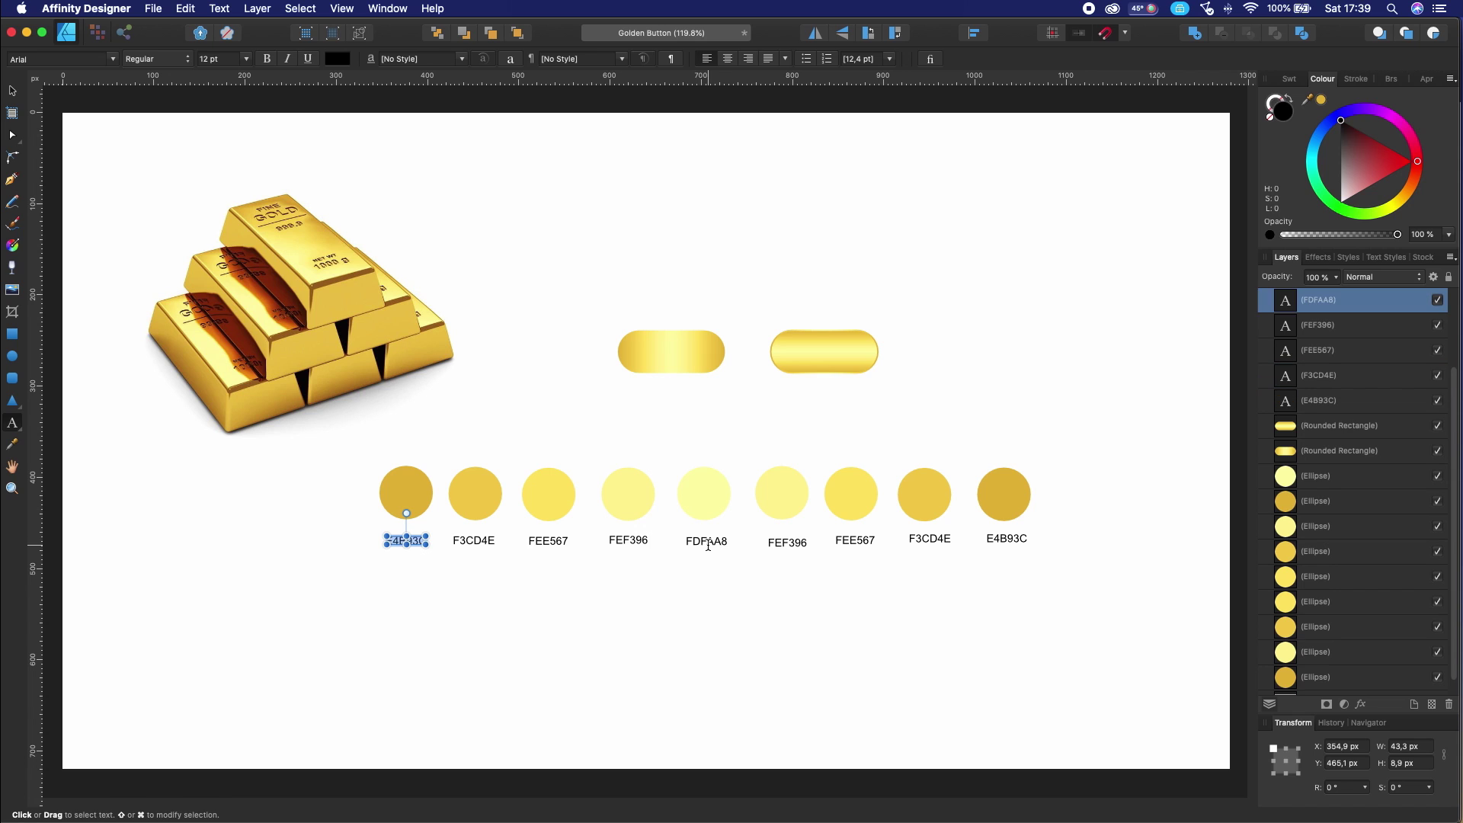
double_click(702, 541)
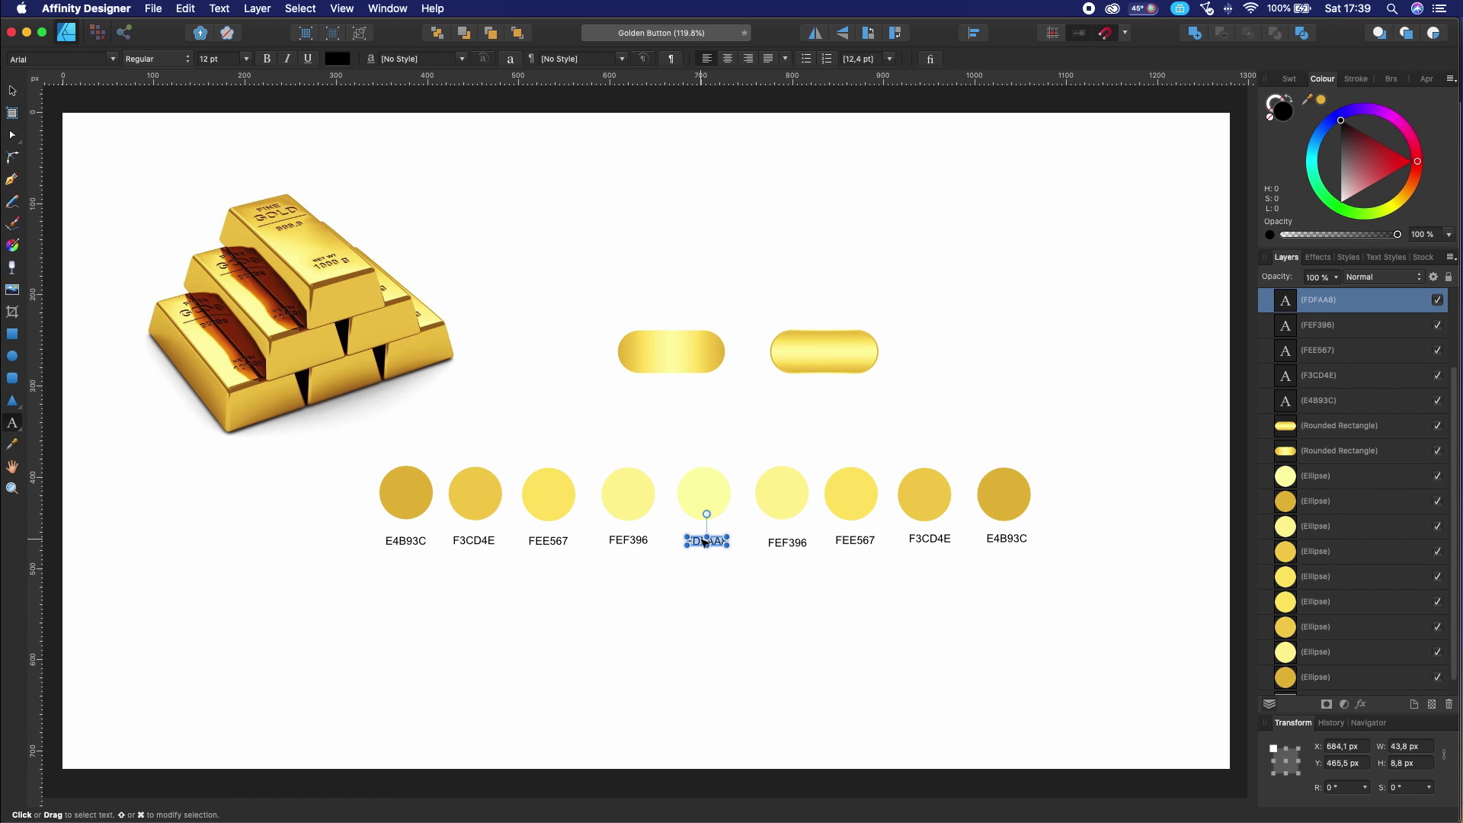
Return to CSSmatic and set the 50% colour stop to the copied FDFAA8.
key(ctrl+Up)
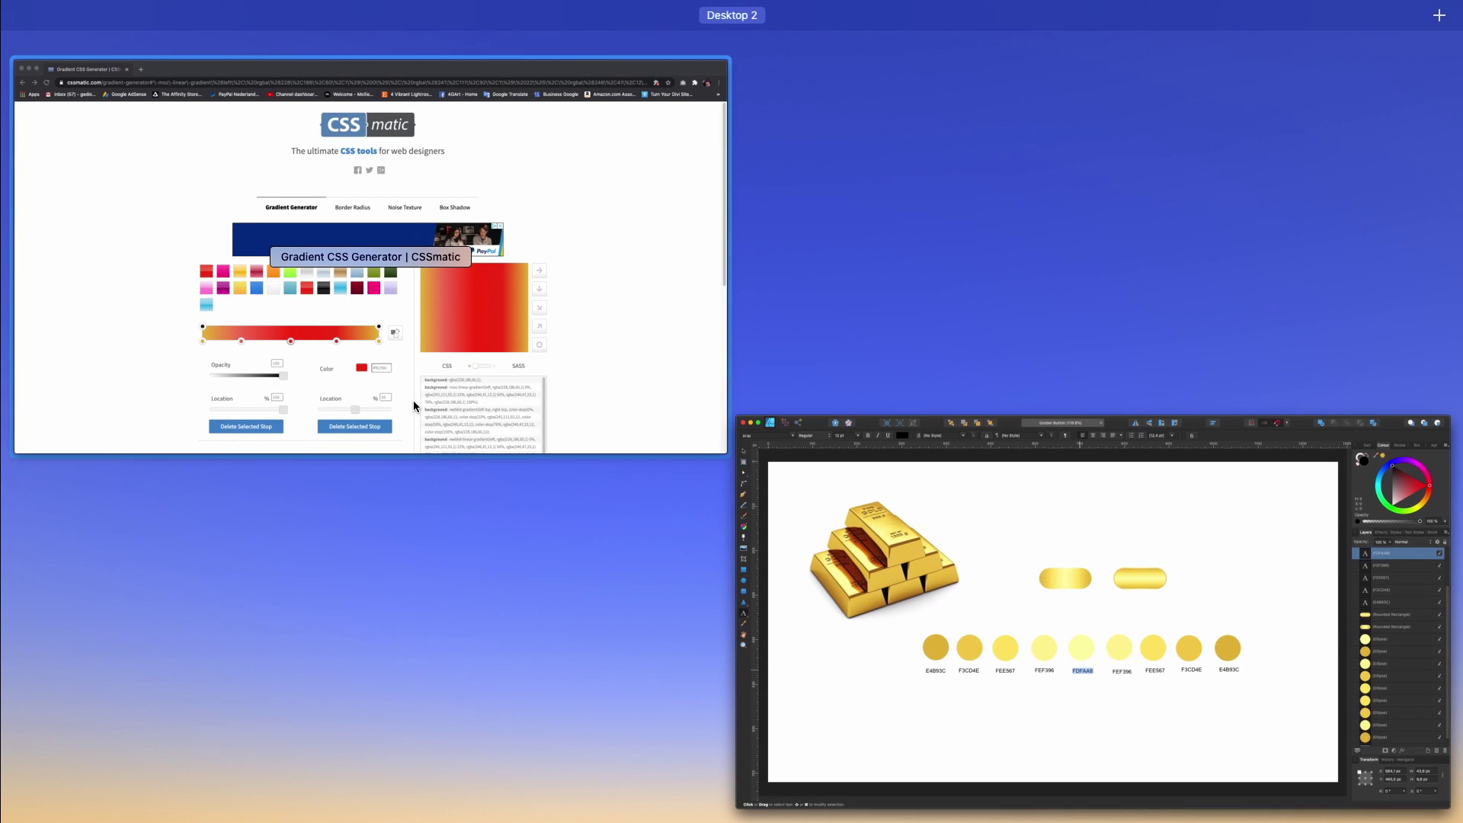
click(329, 393)
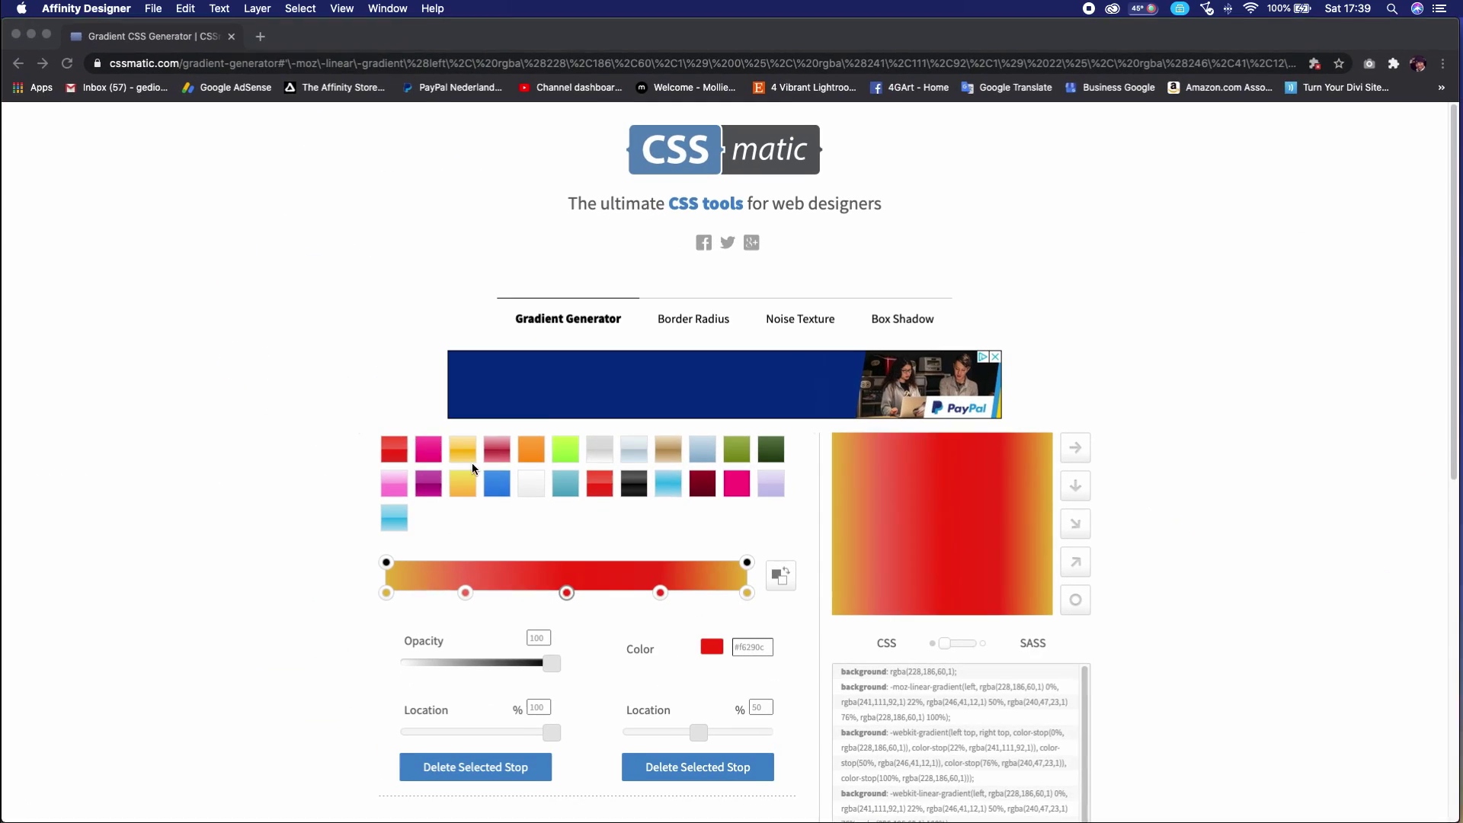
click(568, 593)
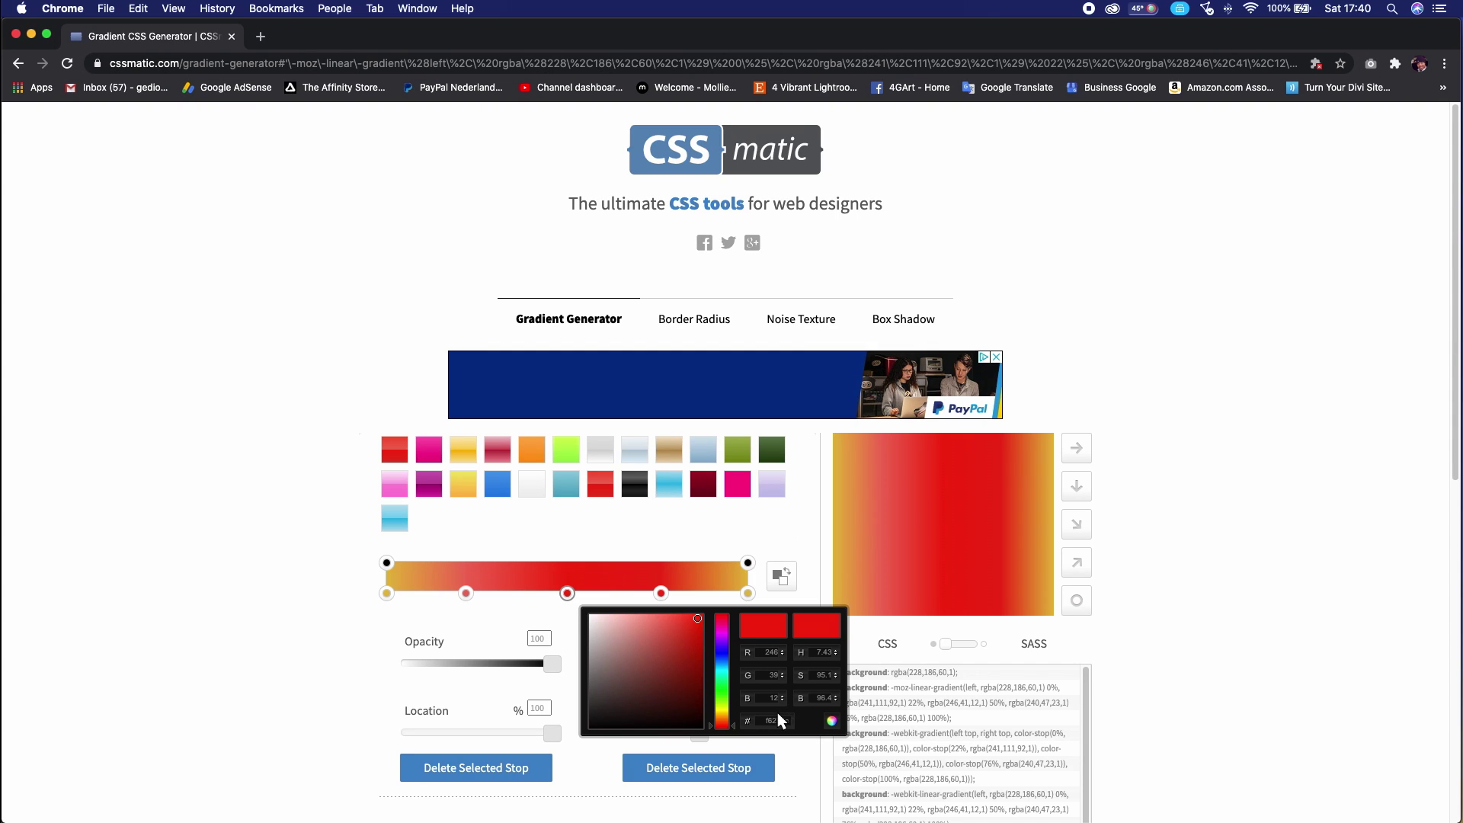
key(super+v)
click(515, 611)
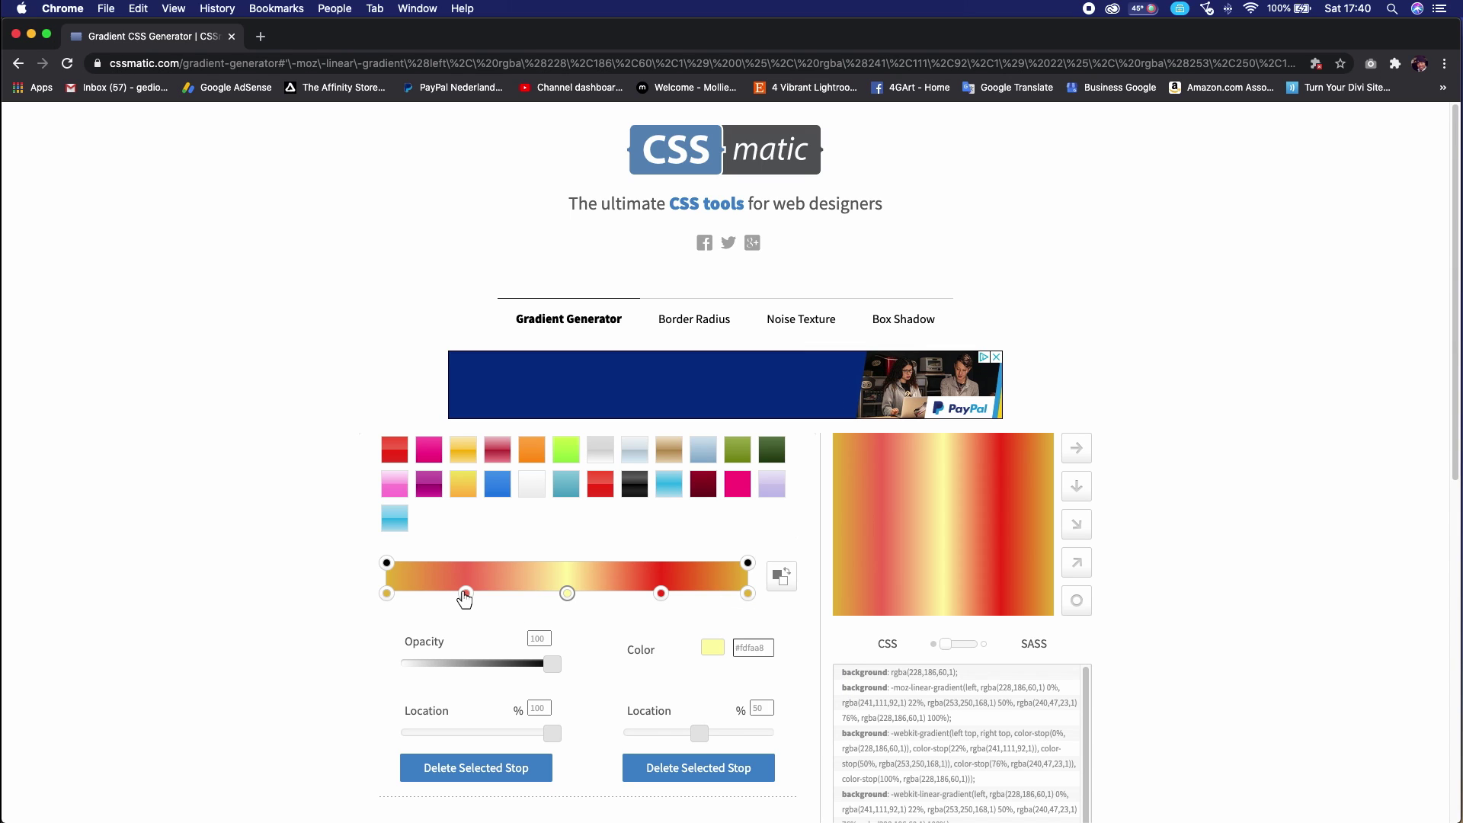
Delete the red colour stop at 76% and copy the F3CD4E code under the second circle in Affinity Designer.
click(661, 594)
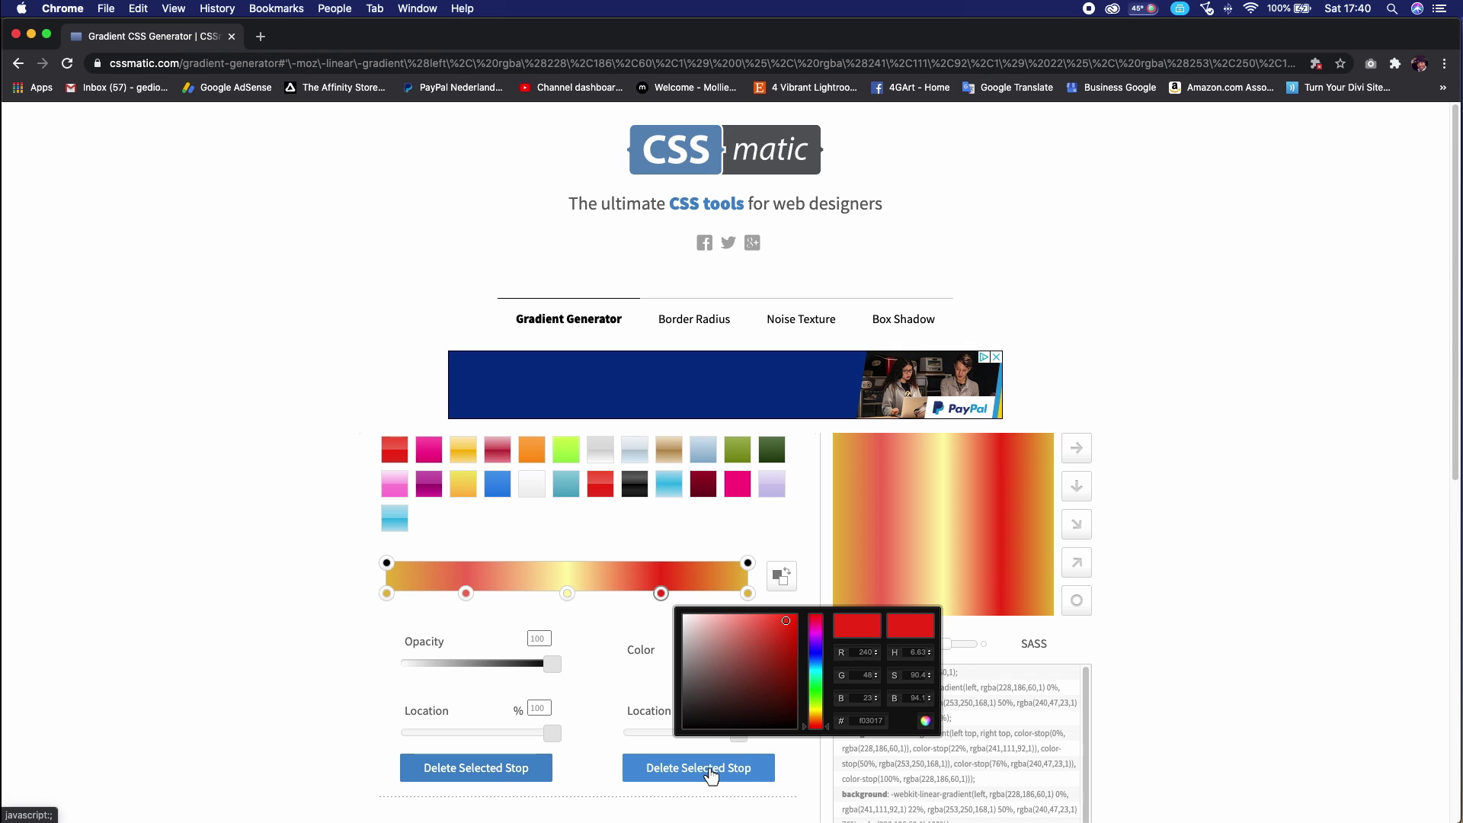
click(711, 769)
click(466, 594)
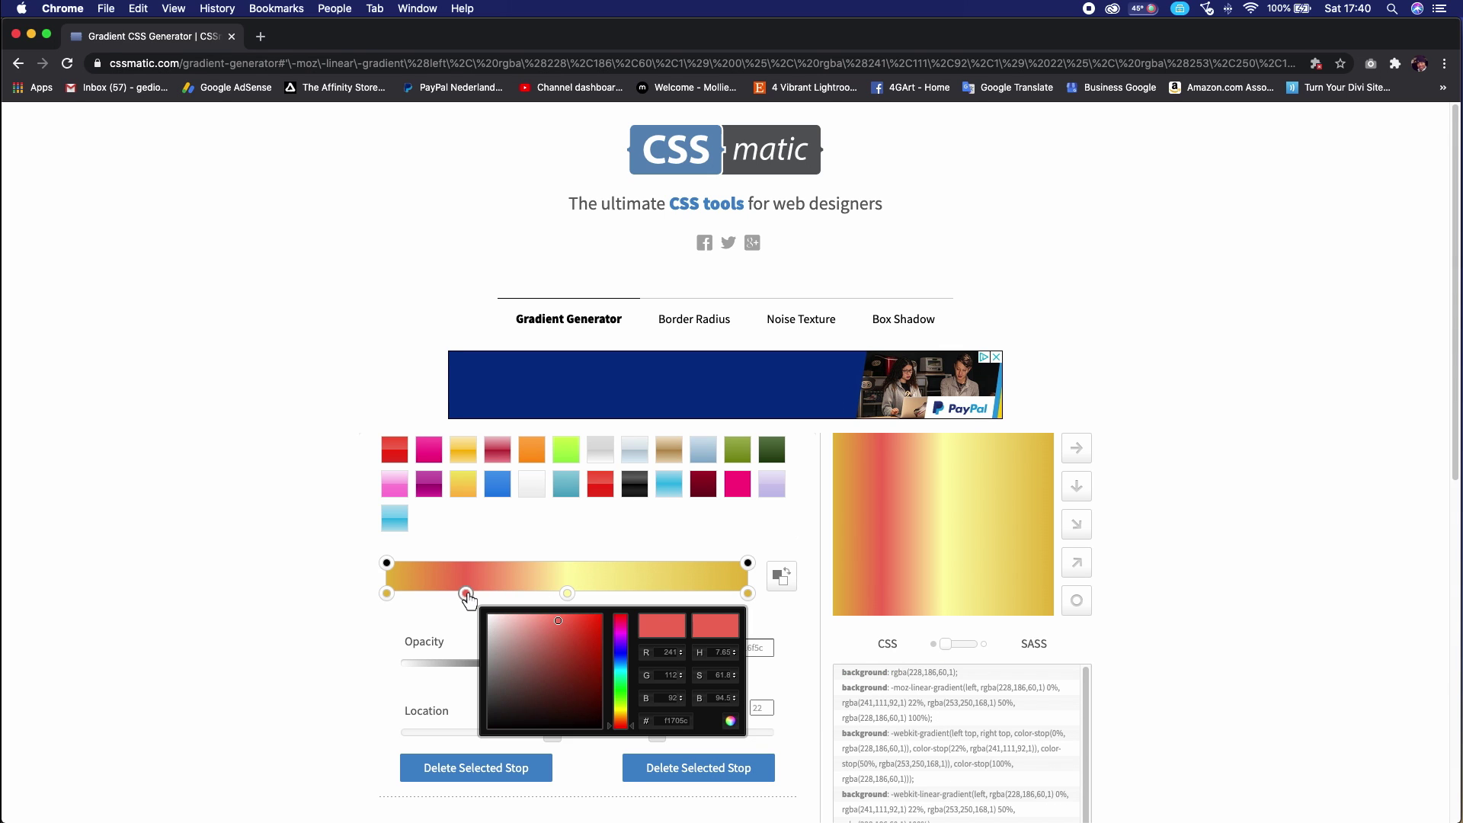
key(ctrl+Up)
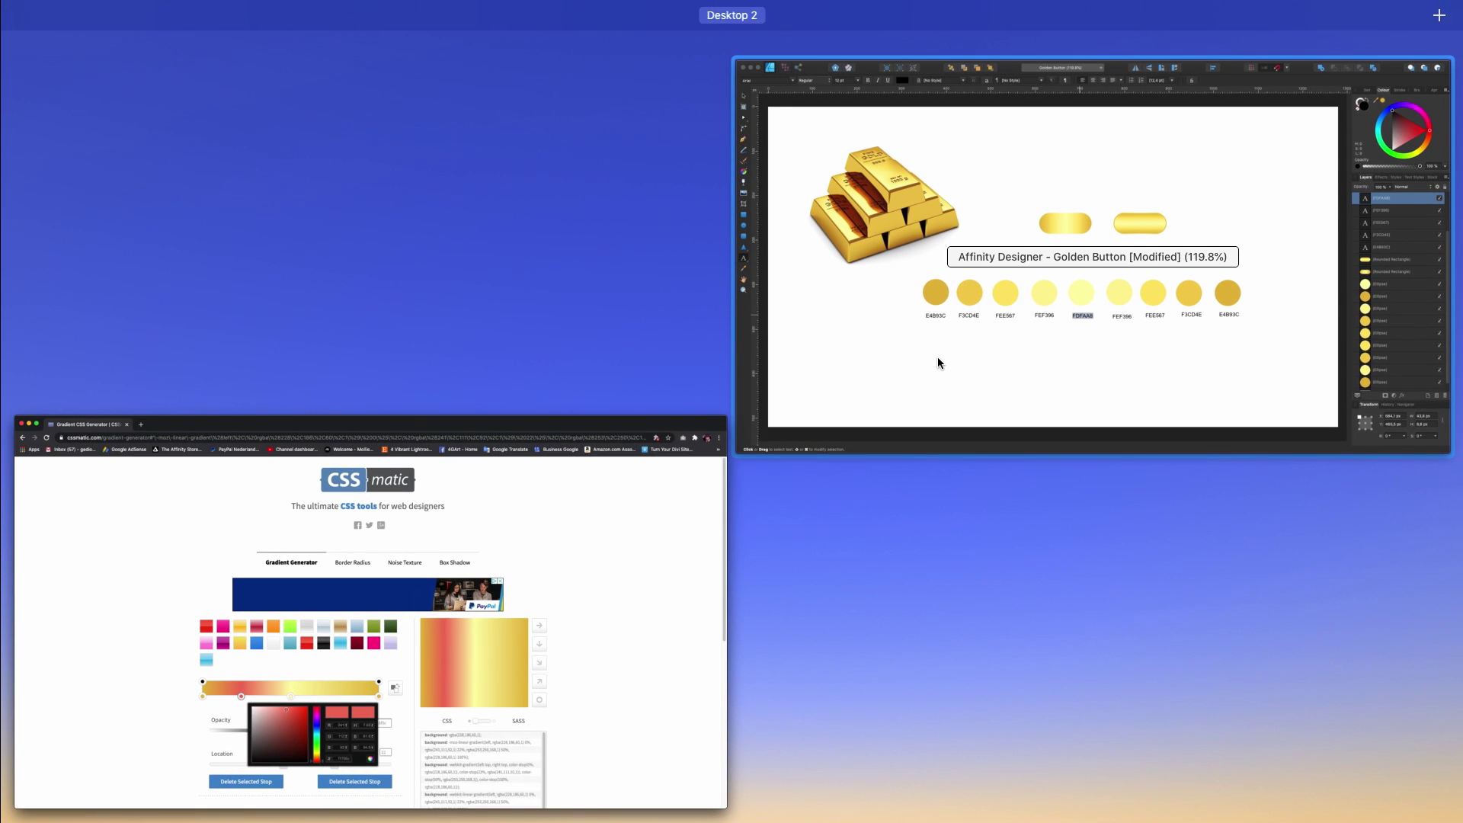
click(938, 357)
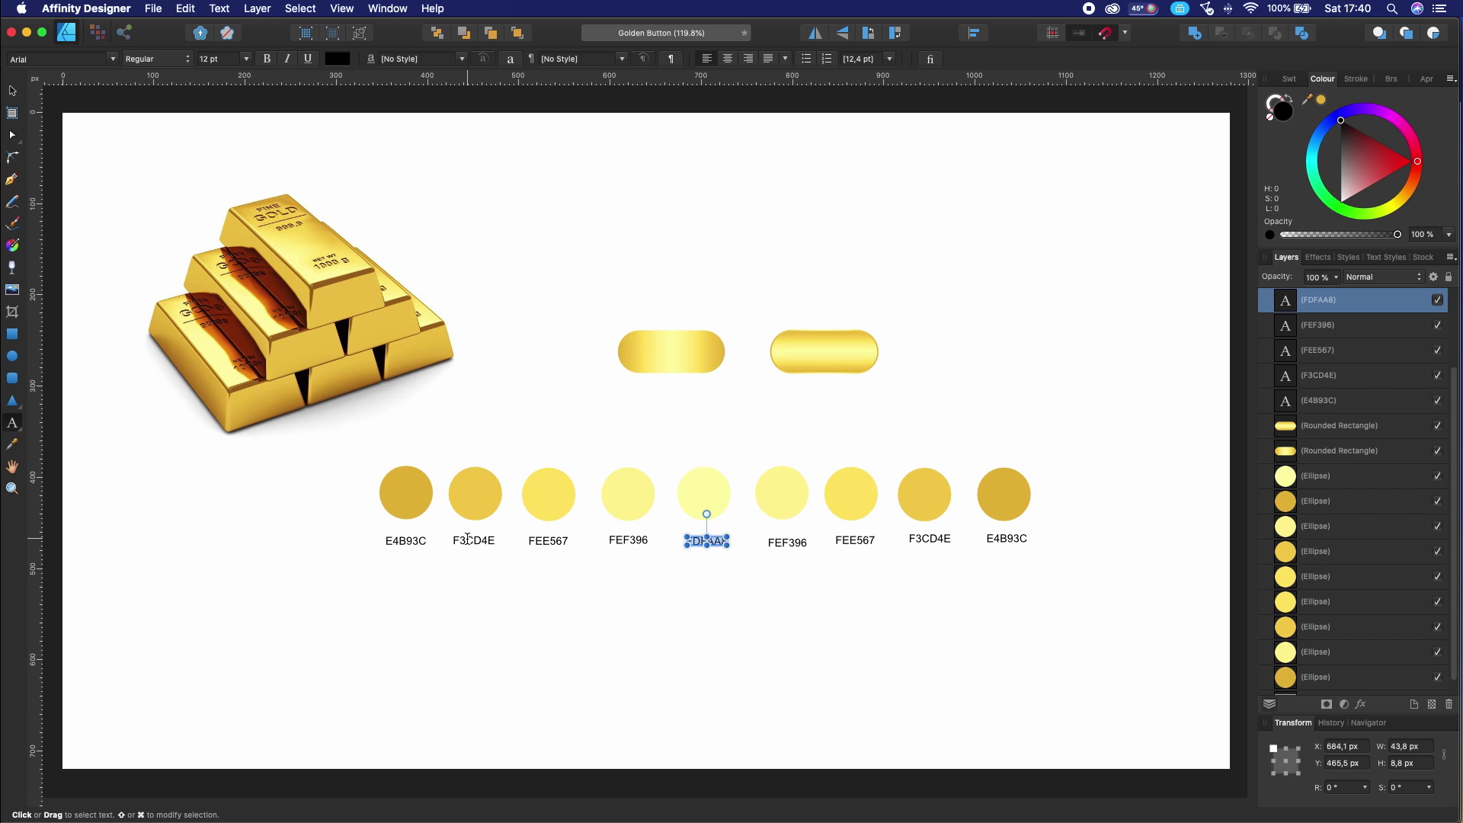
double_click(470, 541)
key(super+c)
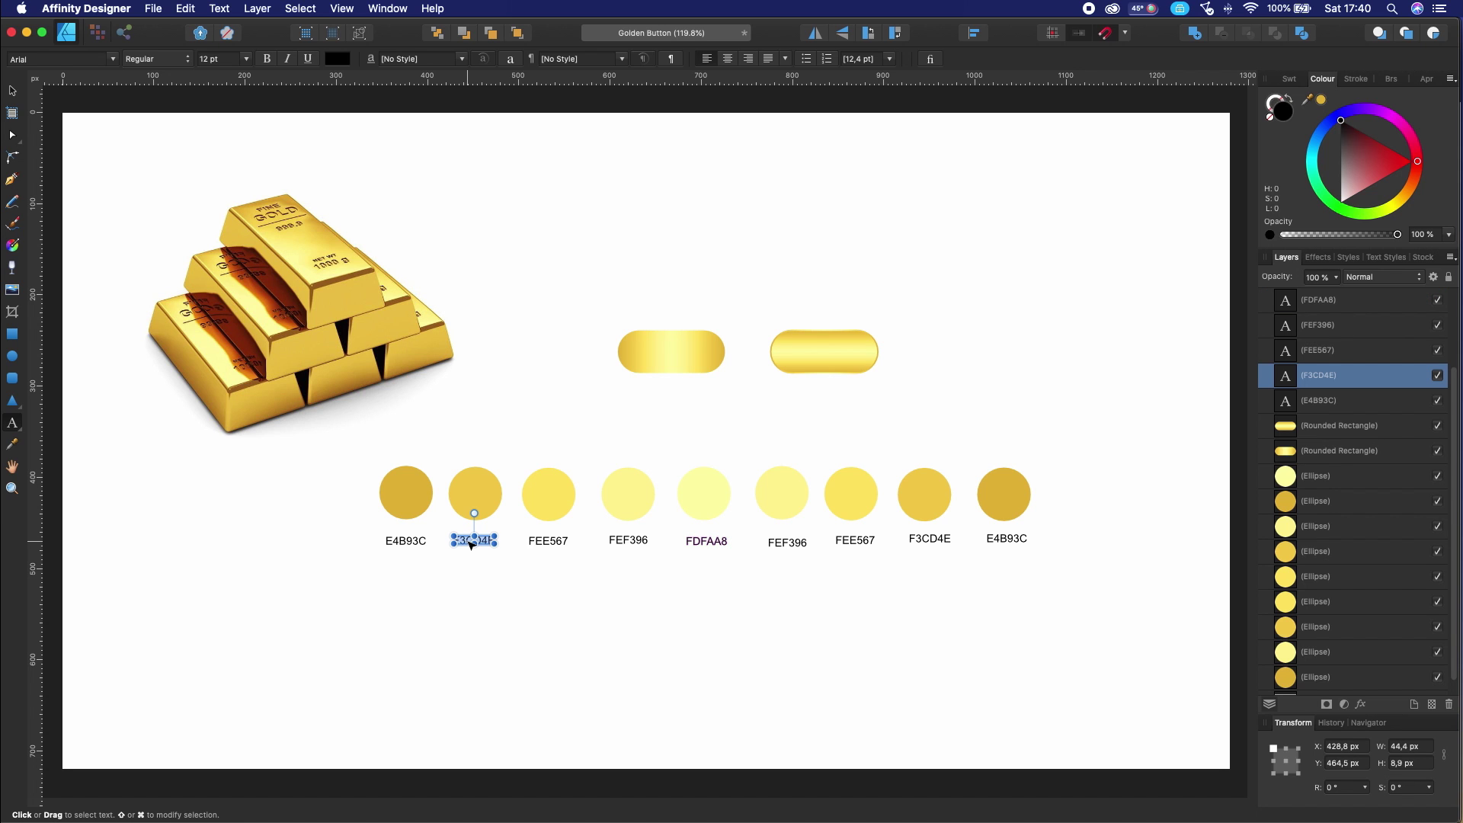
key(ctrl+Up)
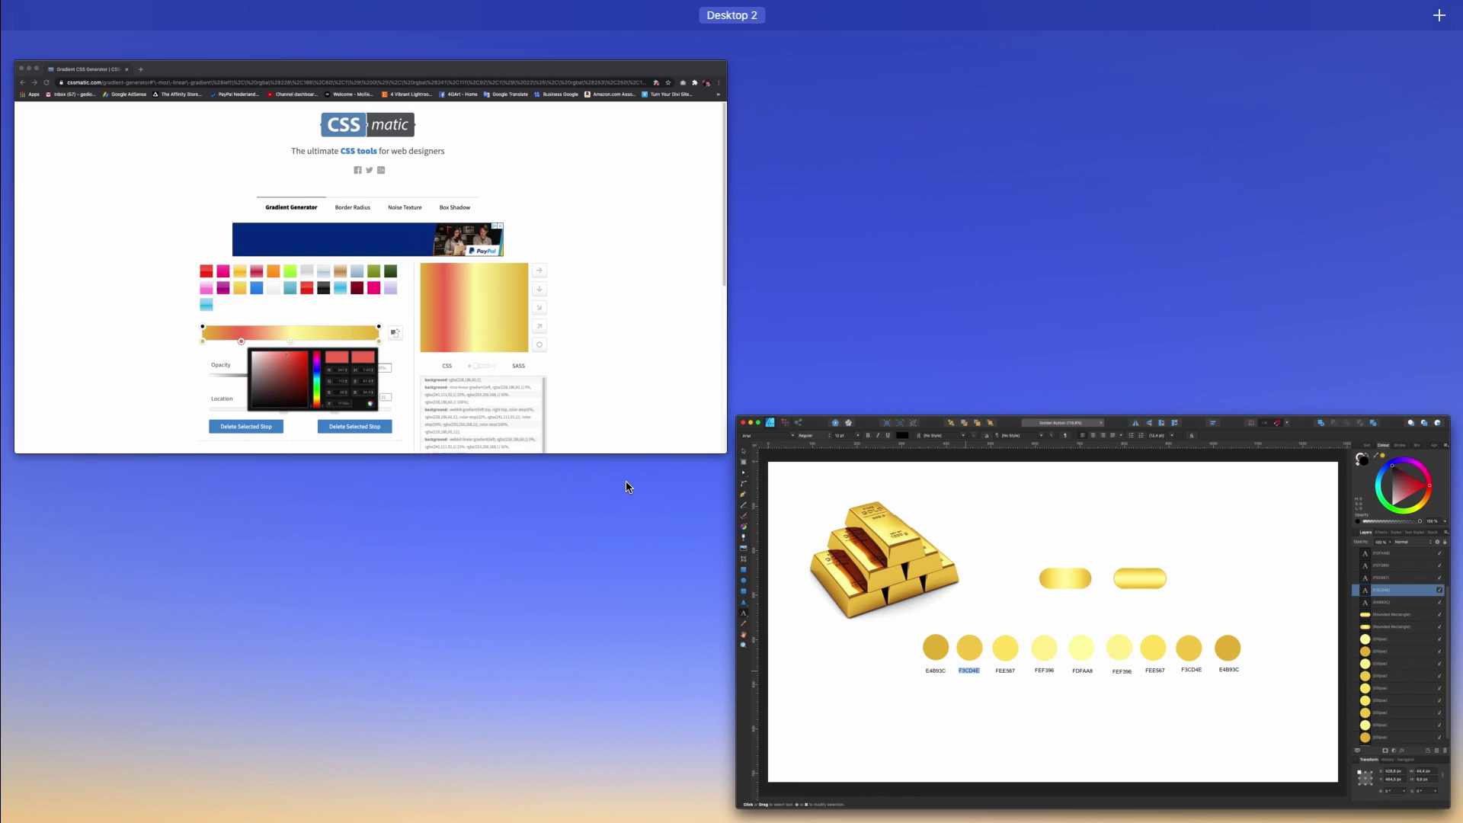
Switch to CSSmatic, move the remaining red colour stop to 12% and set its colour to the copied F3CD4E.
click(633, 414)
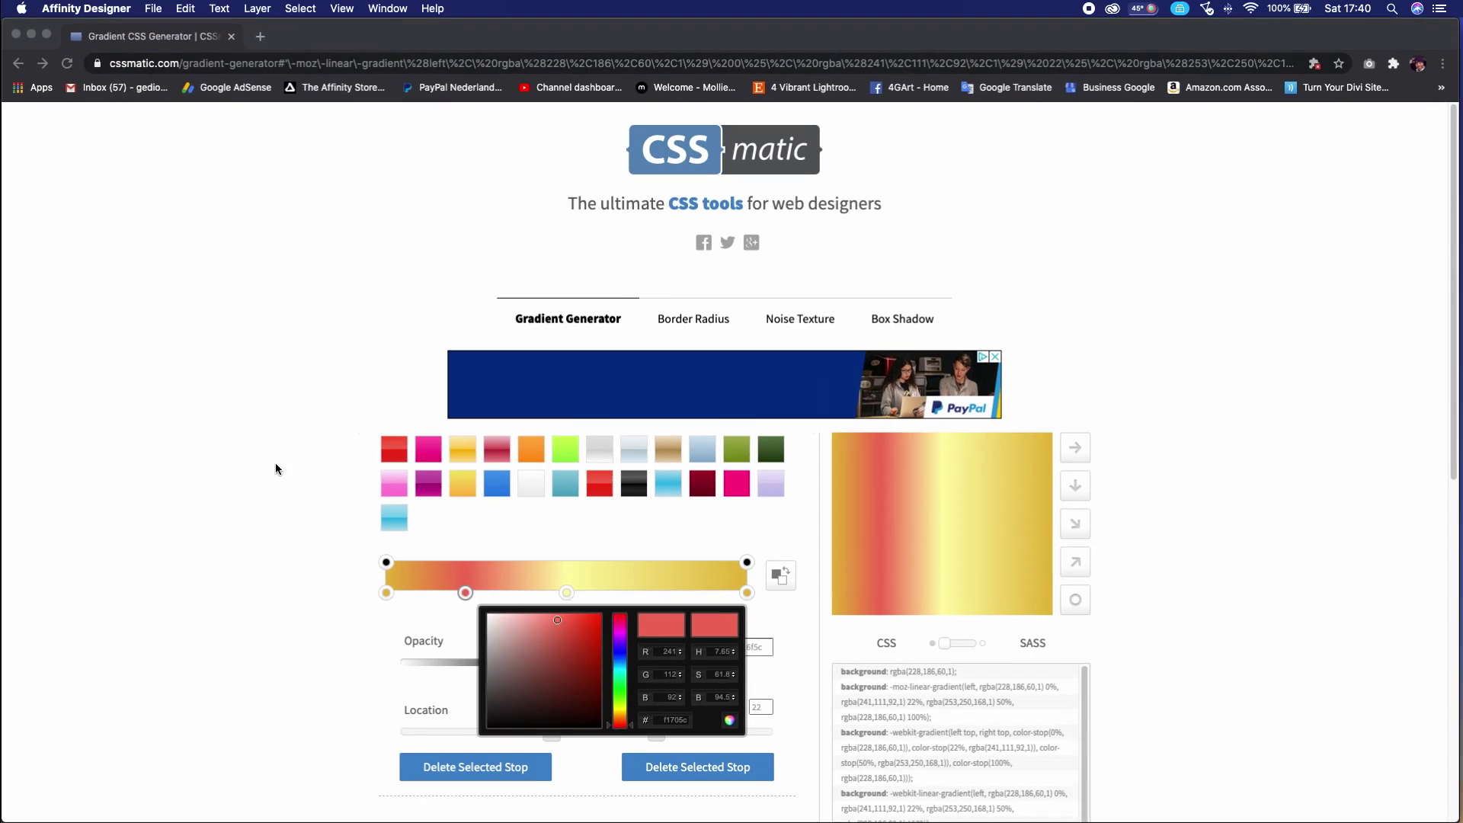
drag(465, 596, 430, 596)
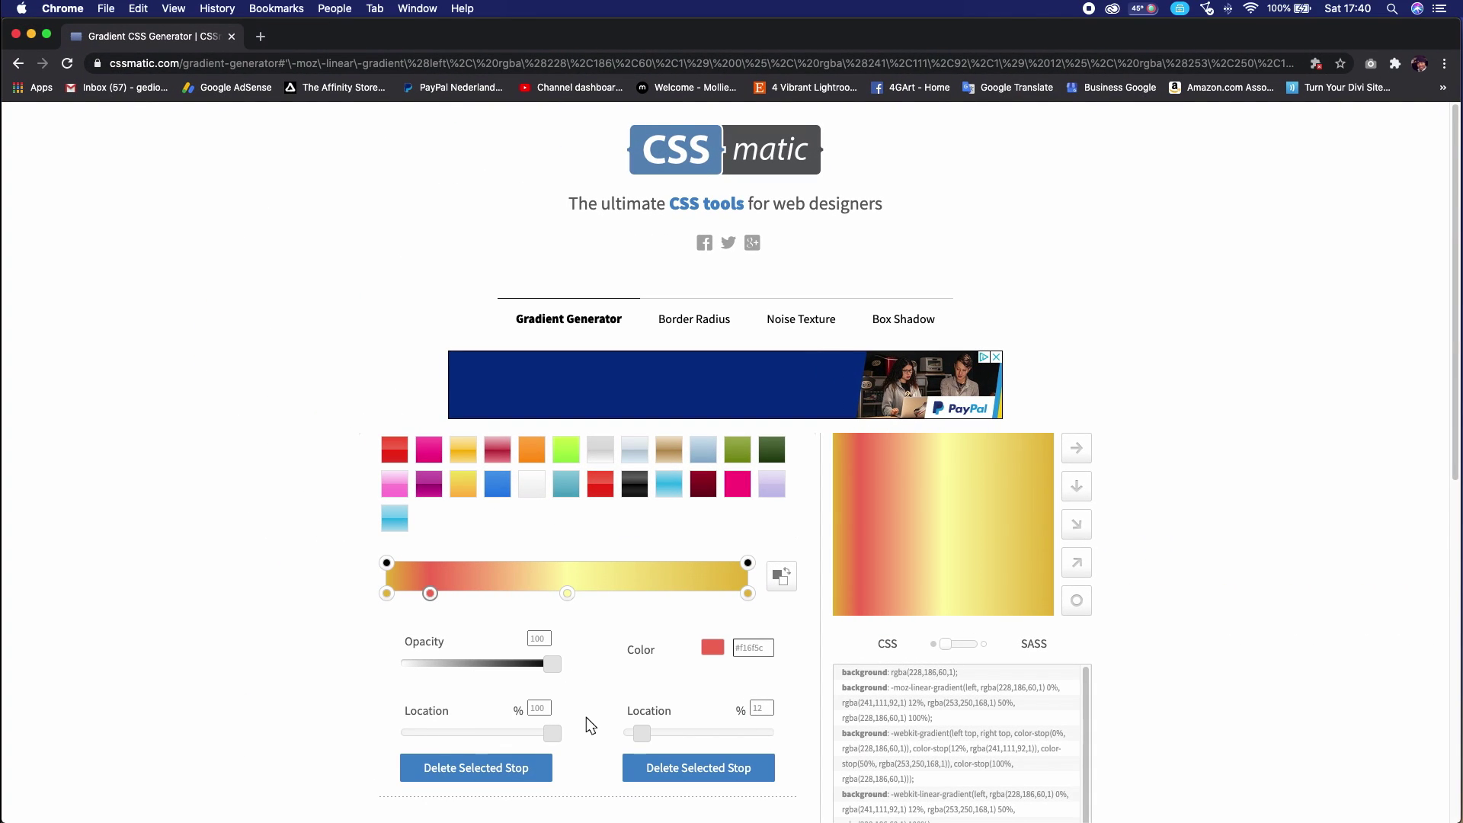
click(430, 594)
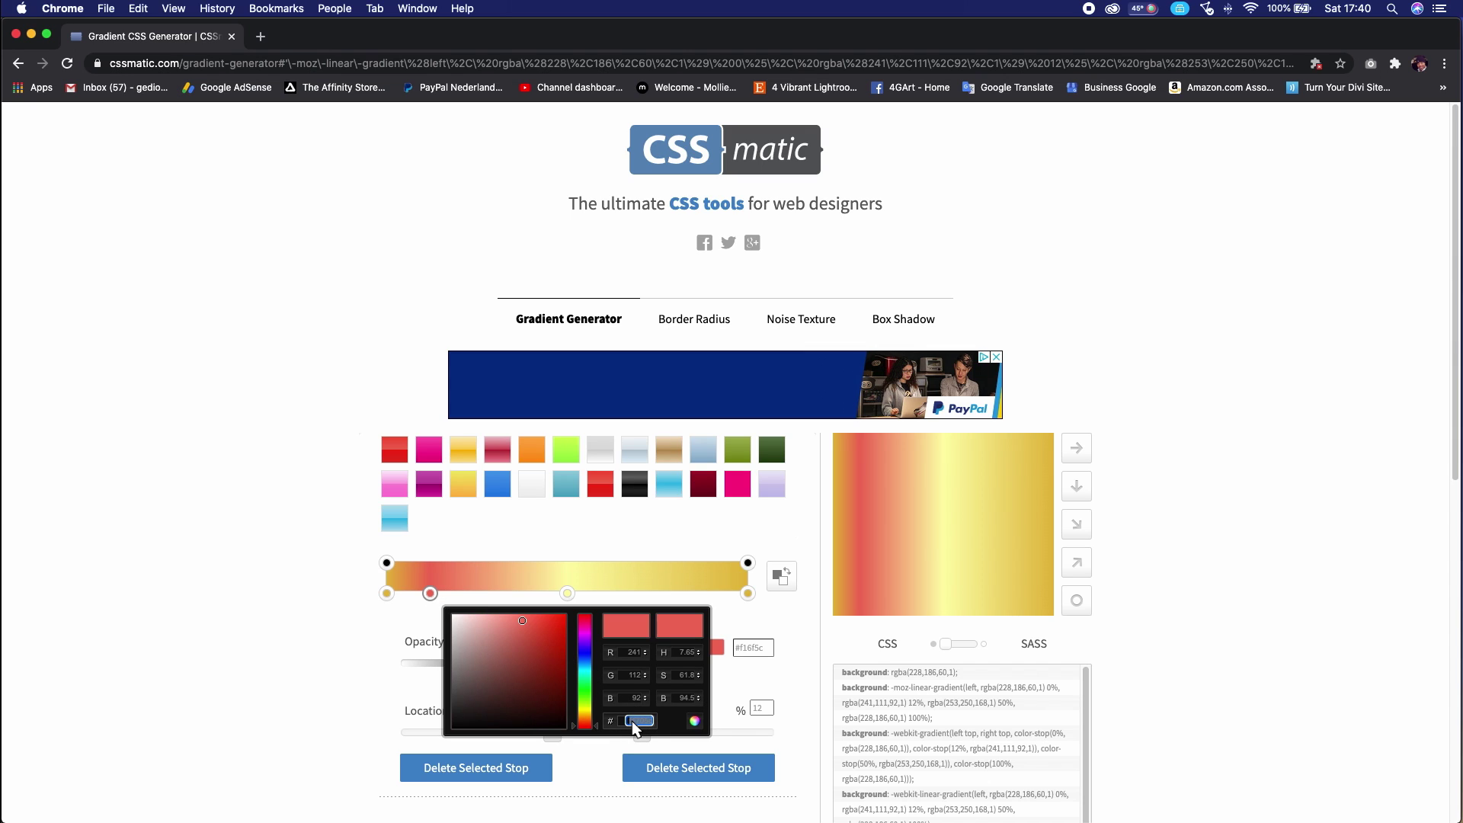
key(super+v)
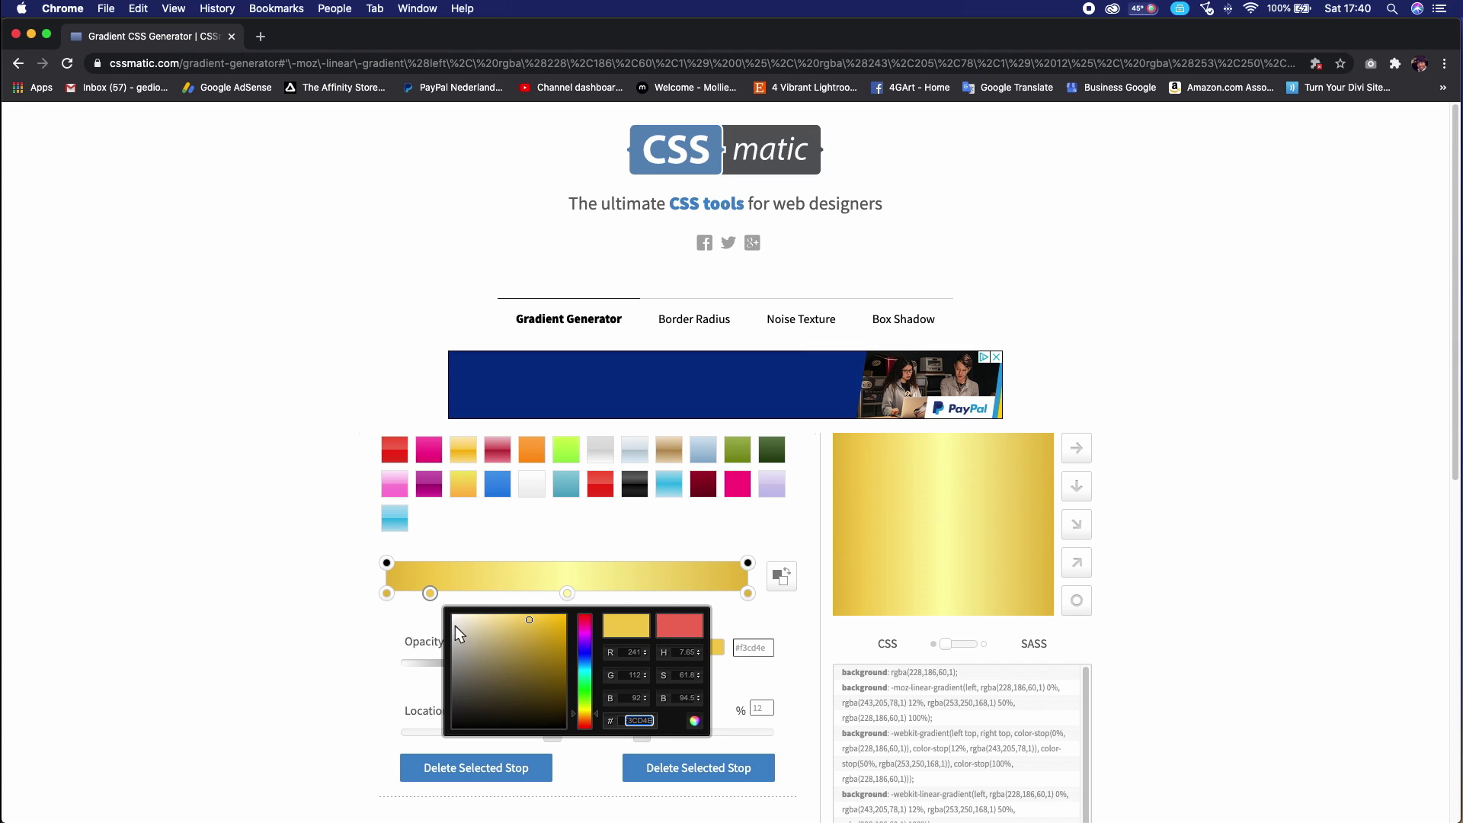
click(402, 628)
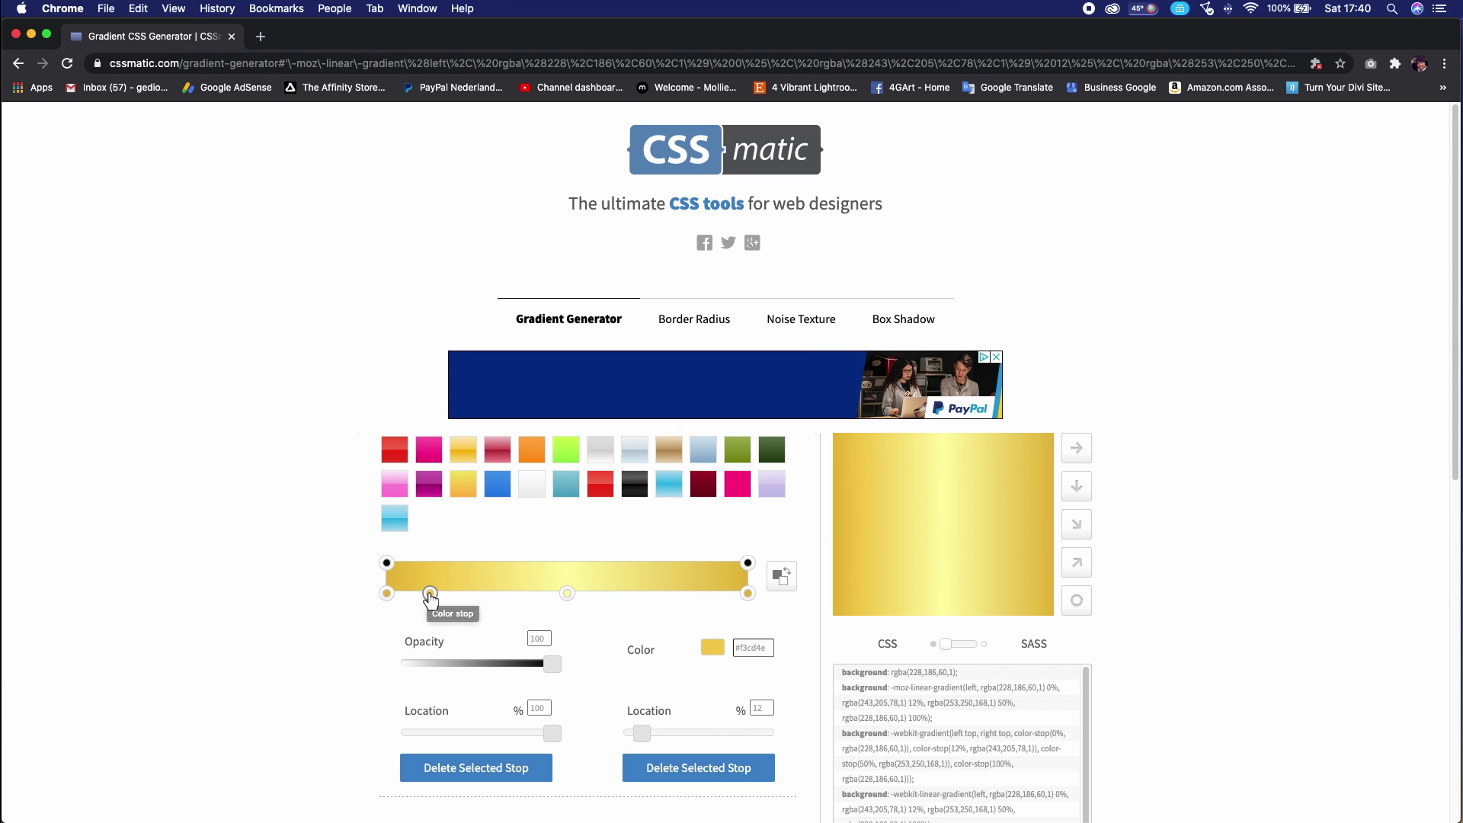
Shift the F3CD4E colour stop to the 10% location on the gradient.
mouse_move(430, 600)
mouse_down()
mouse_move(581, 597)
mouse_move(424, 599)
mouse_up()
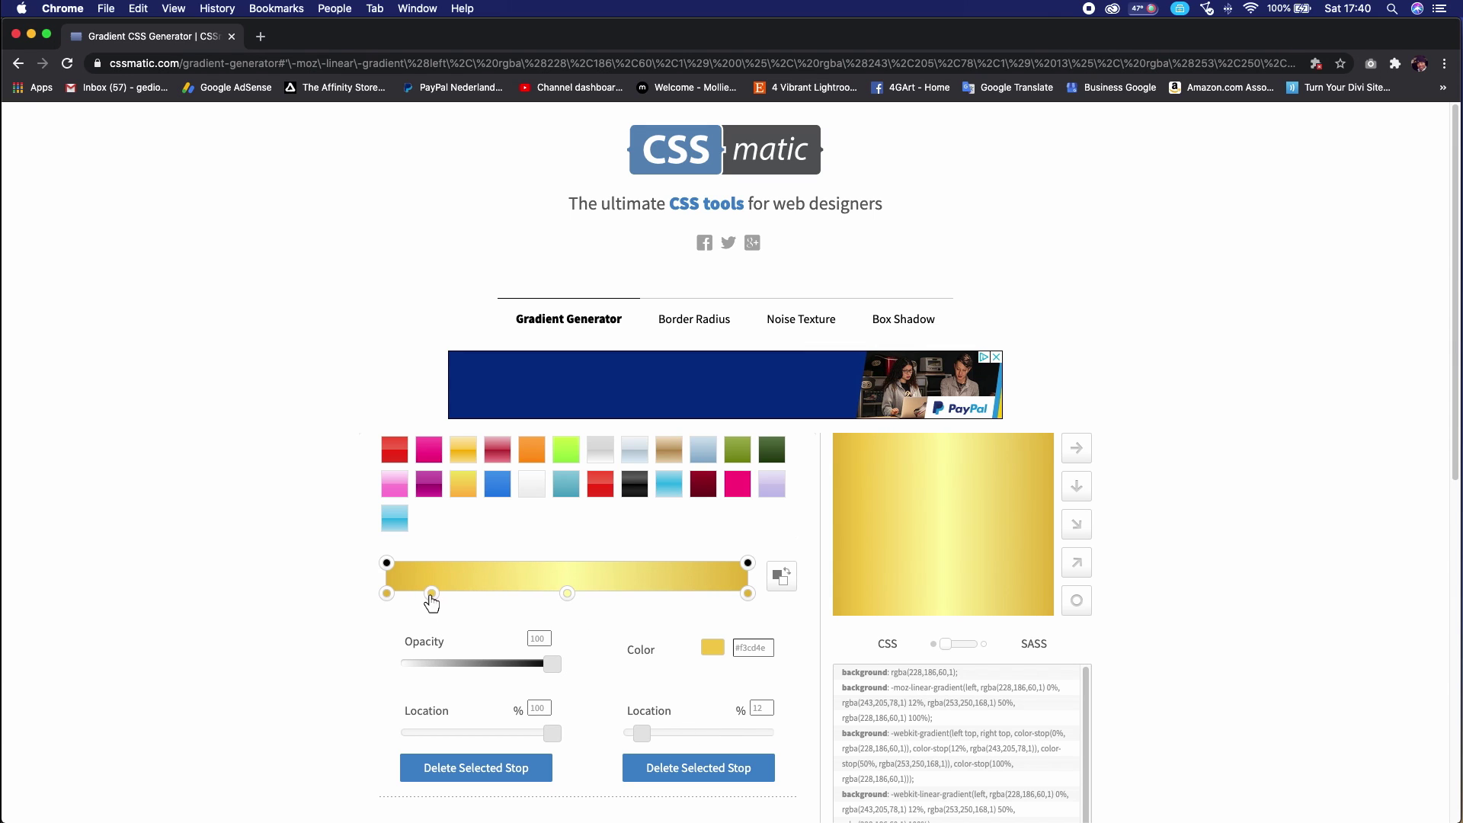
right_click(422, 599)
click(424, 599)
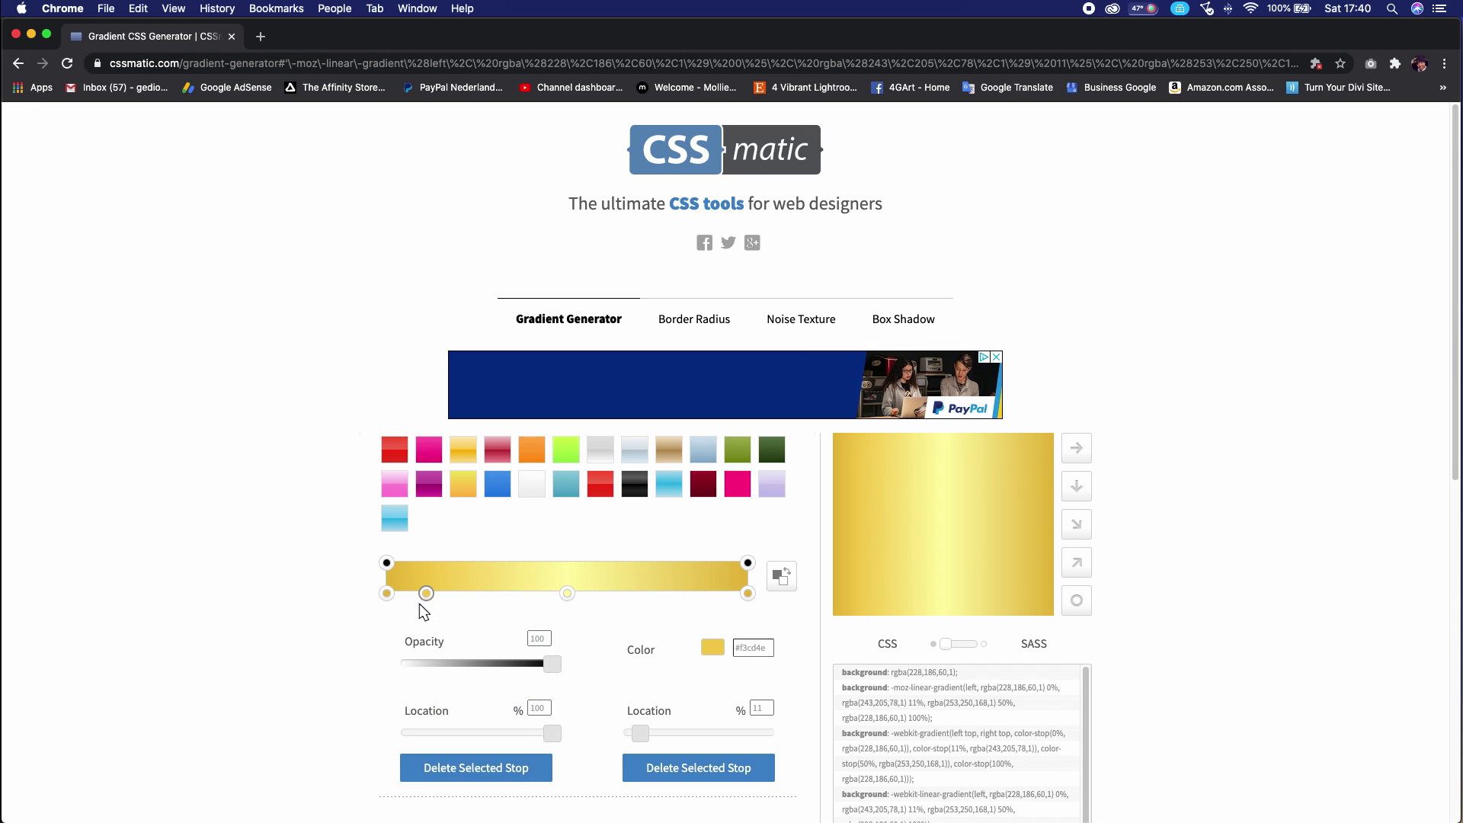
click(425, 597)
click(426, 599)
click(427, 599)
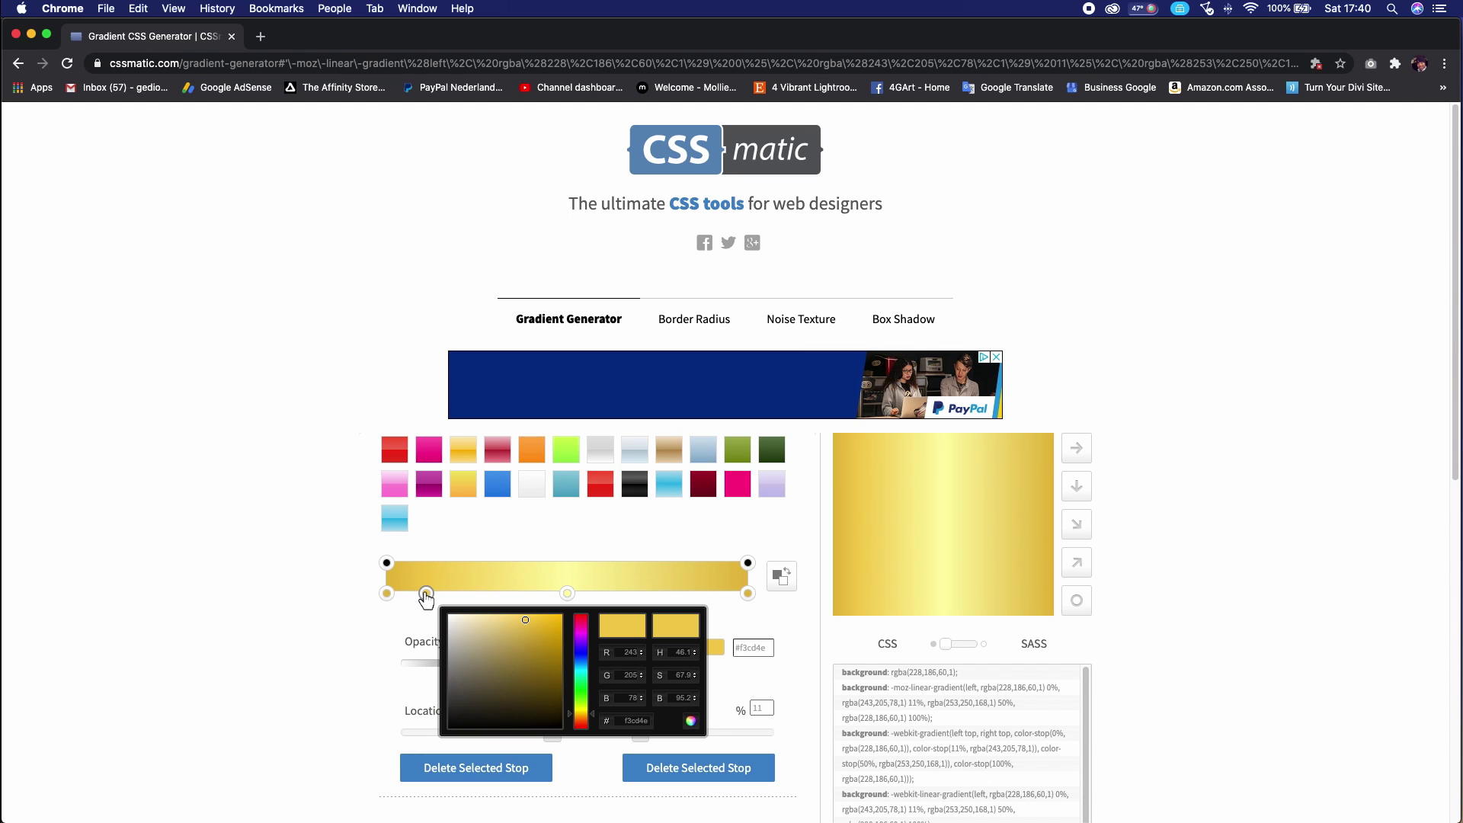
click(405, 624)
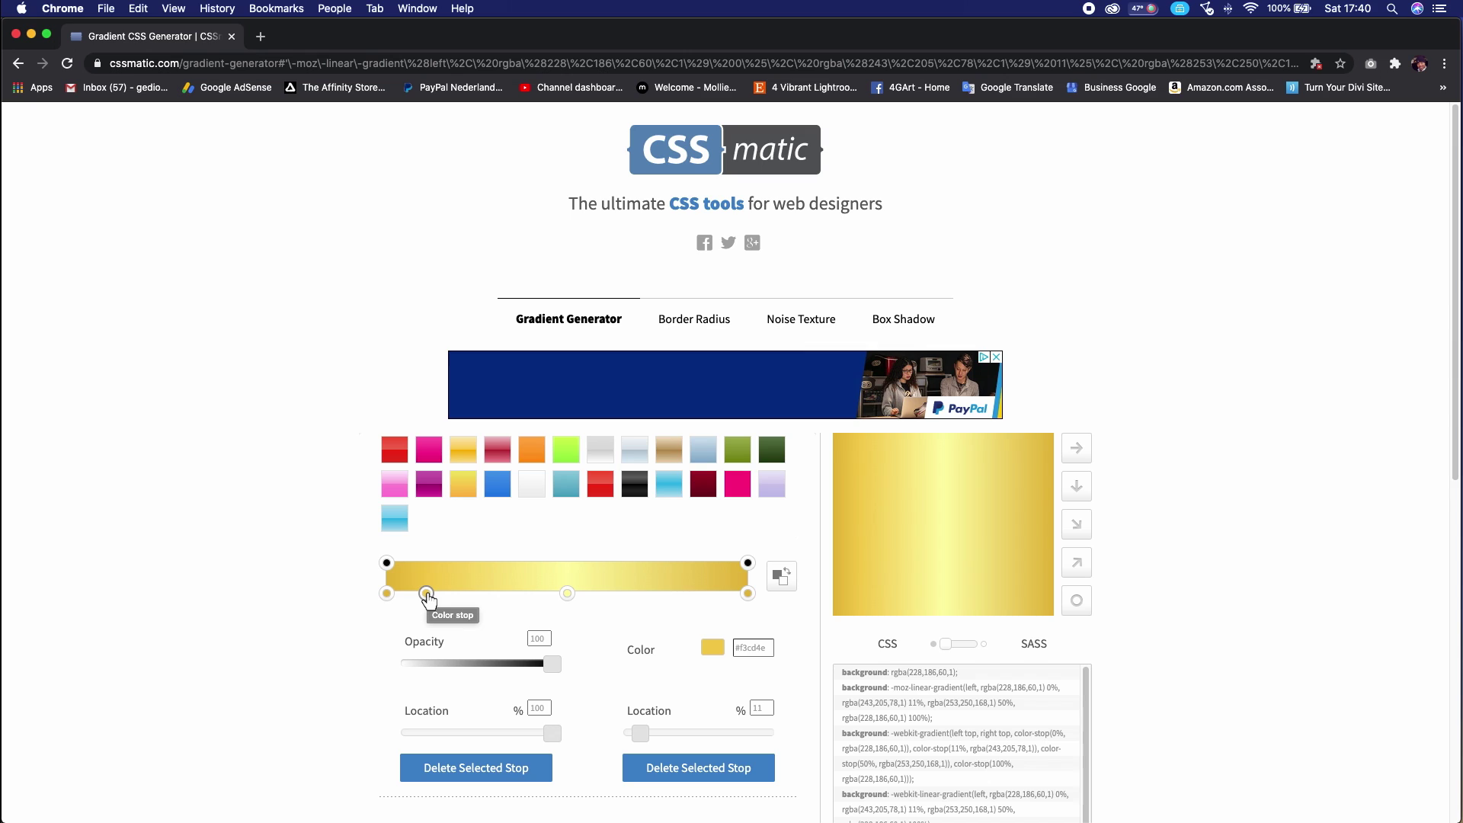
click(427, 598)
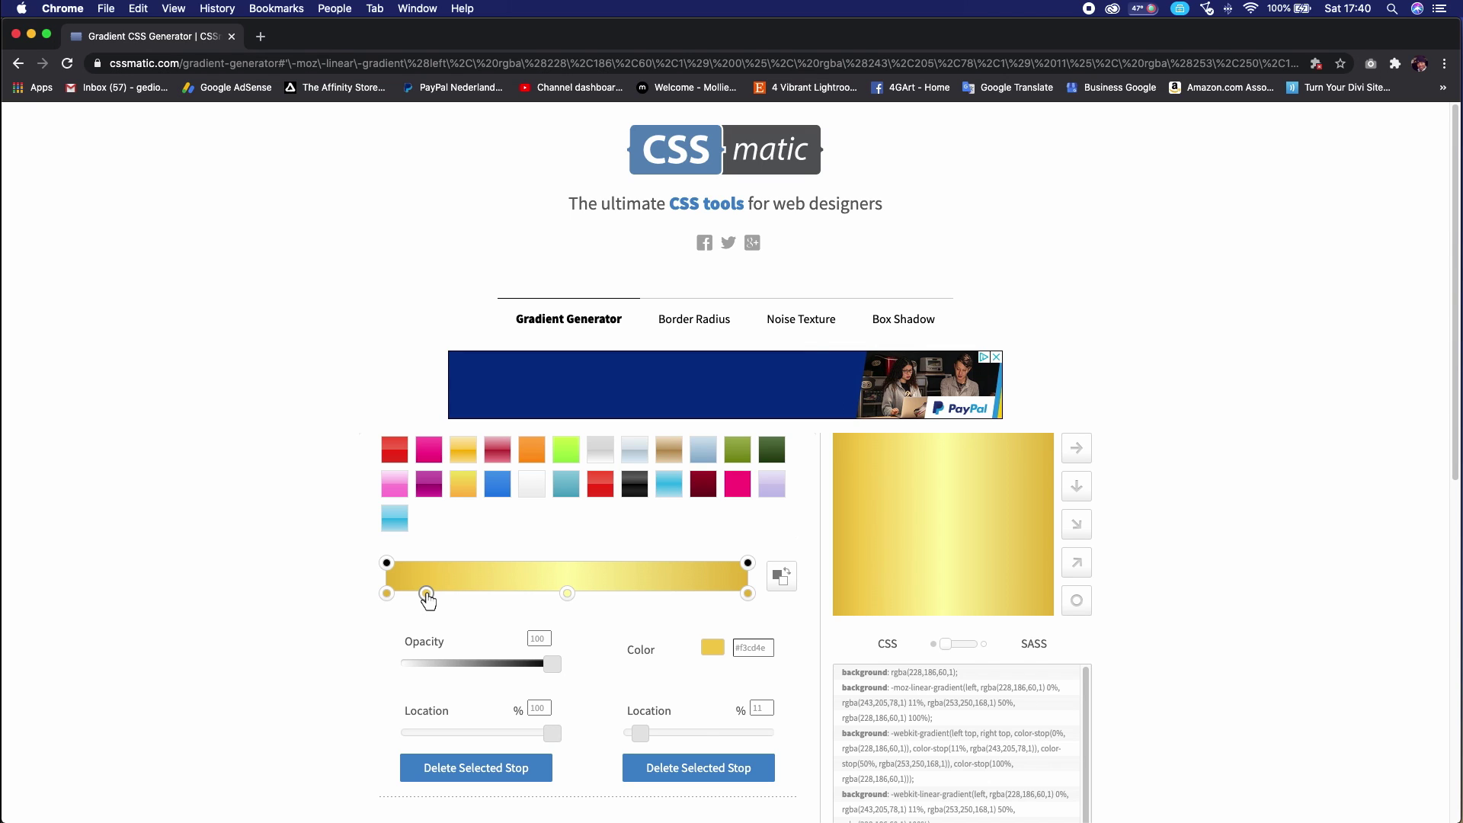
click(323, 648)
mouse_move(426, 594)
mouse_down()
mouse_move(490, 594)
mouse_move(424, 602)
mouse_up()
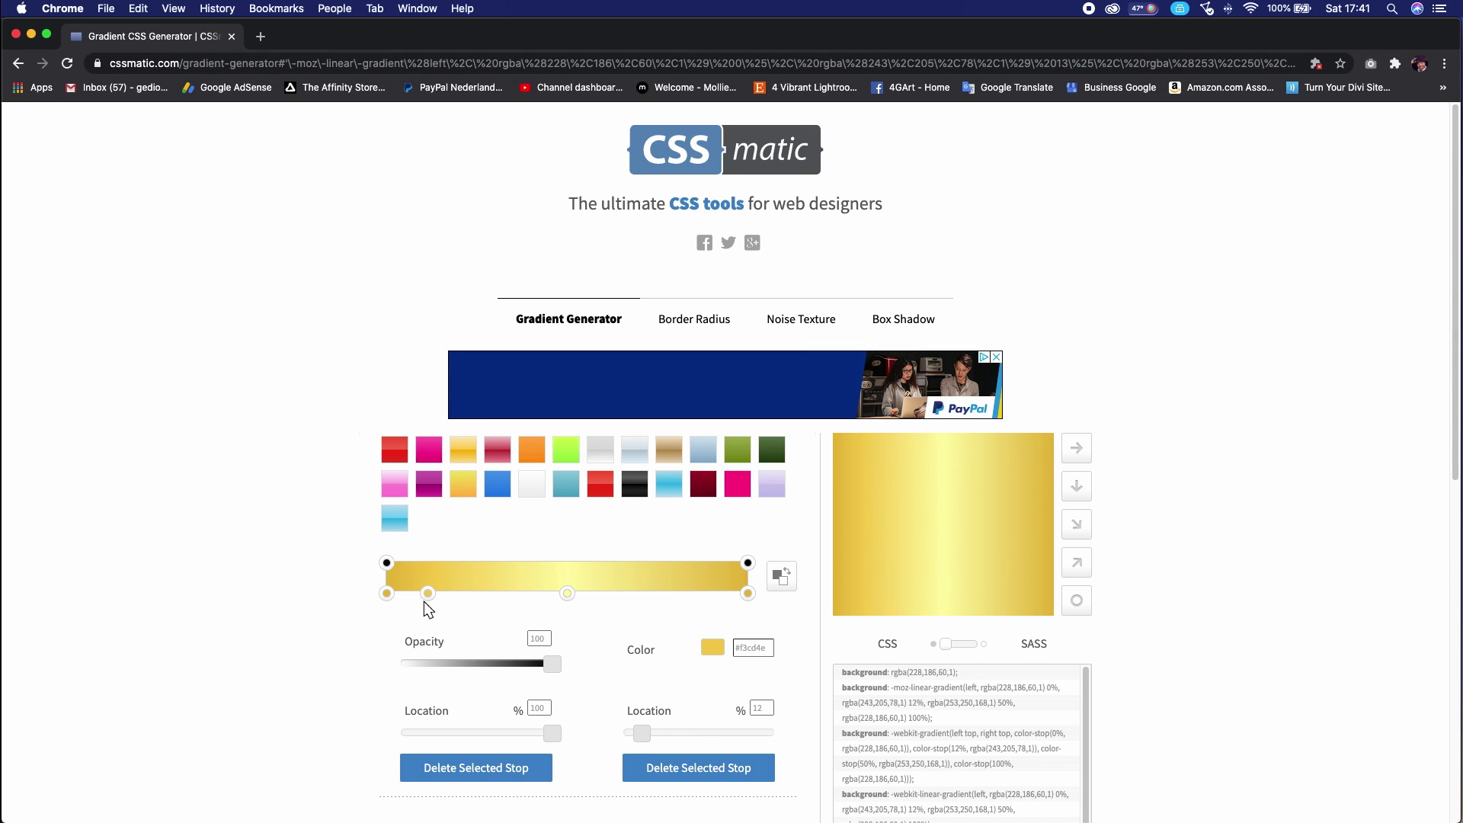
Add a matching F3CD4E colour stop at 84% and compare its colour with the stop at 10%.
right_click(660, 595)
click(630, 610)
scroll(484, 667, down, 5)
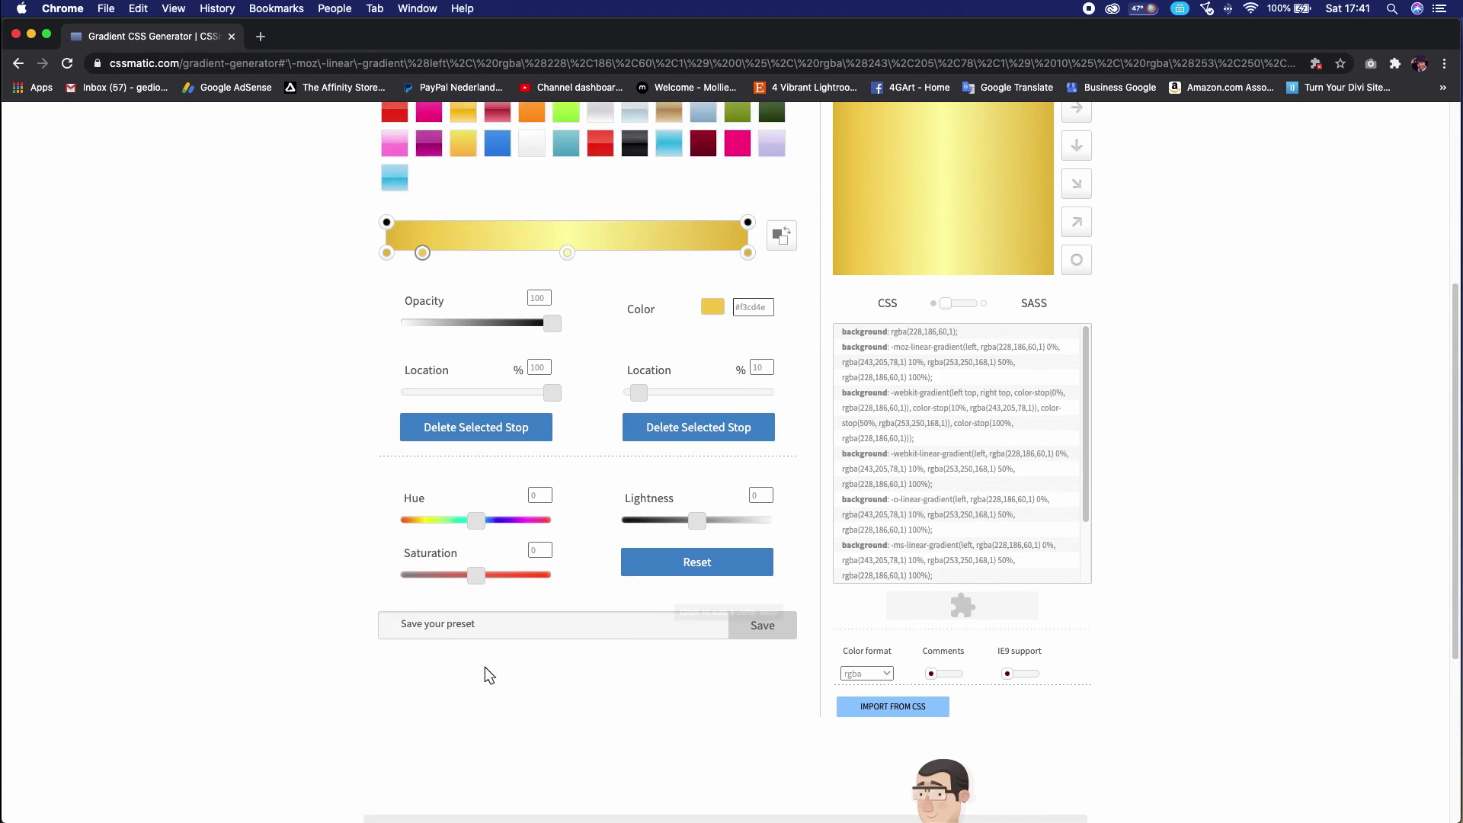
scroll(484, 668, up, 2)
scroll(485, 668, down, 2)
scroll(486, 668, up, 3)
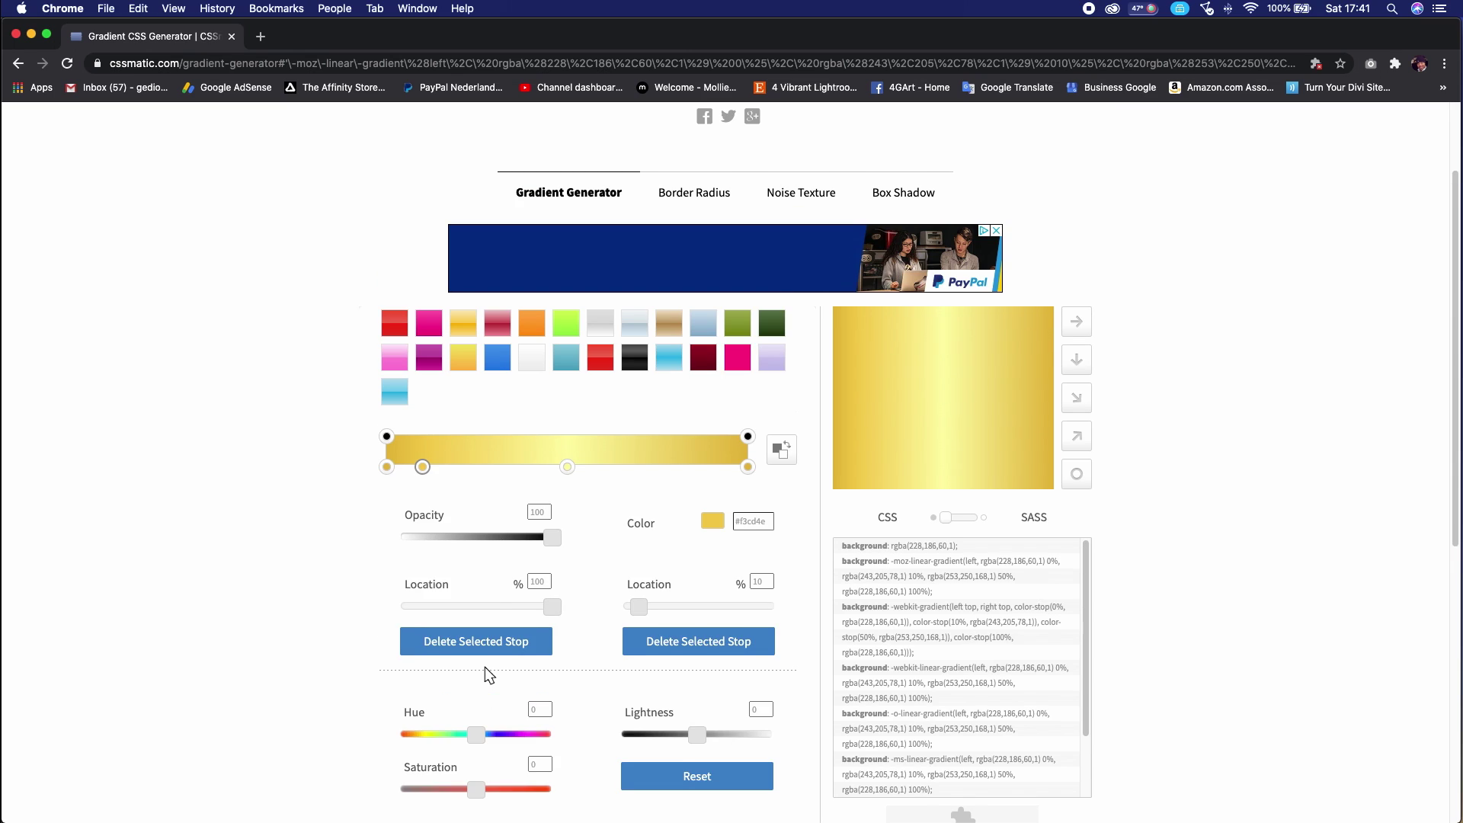
scroll(650, 542, up, 1)
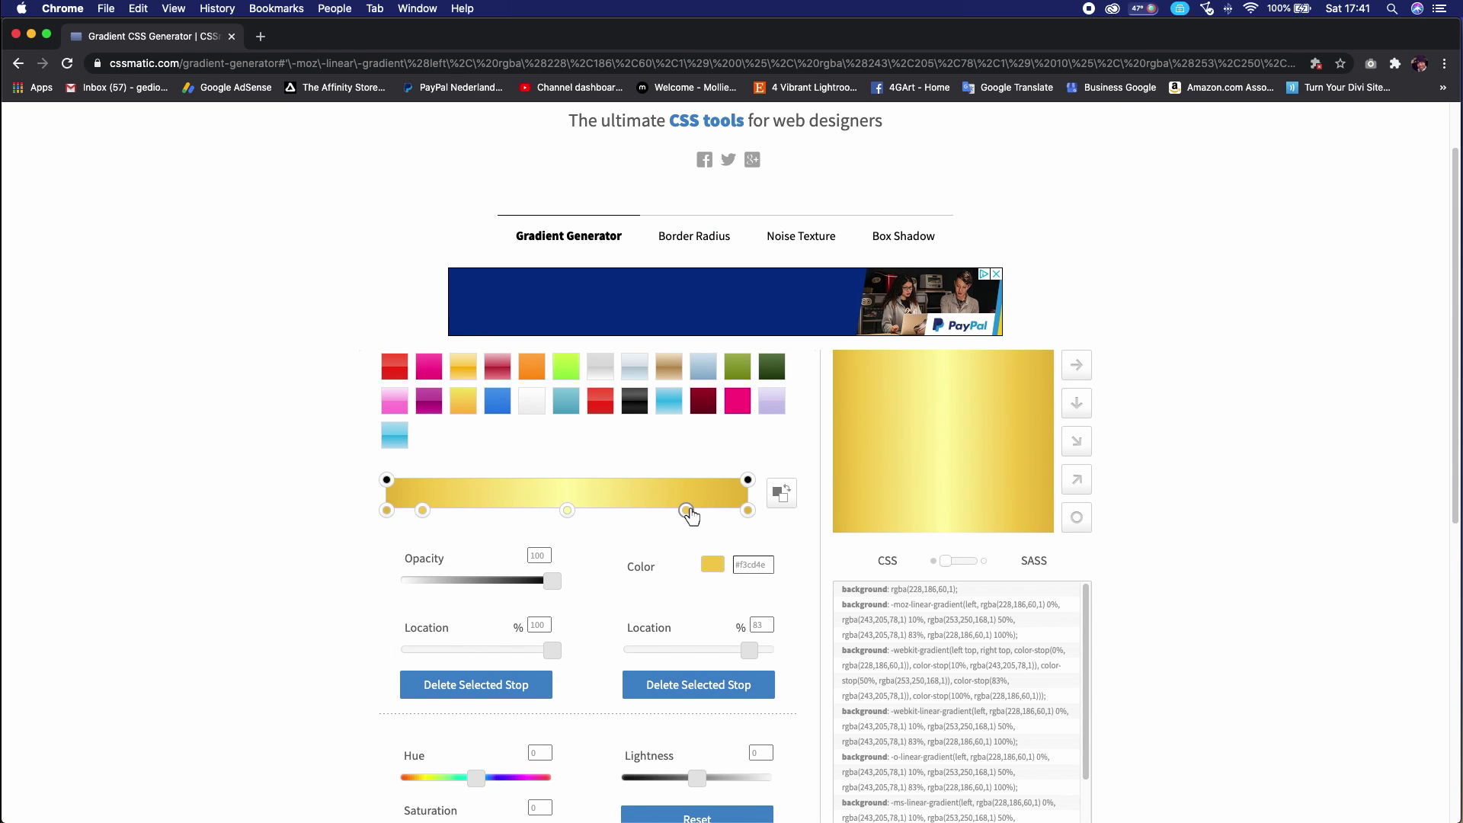
click(690, 511)
click(420, 511)
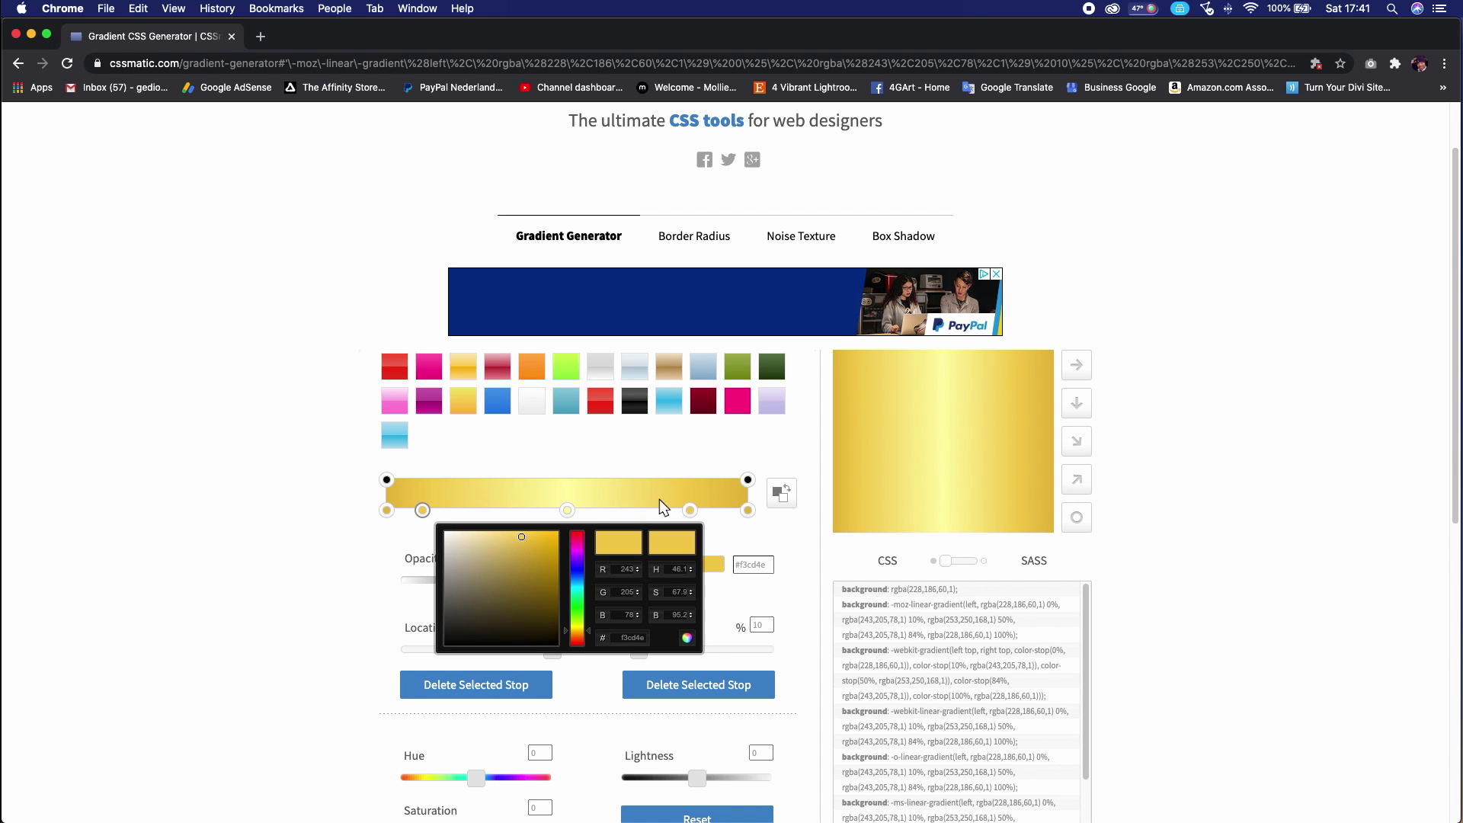
click(690, 510)
click(613, 549)
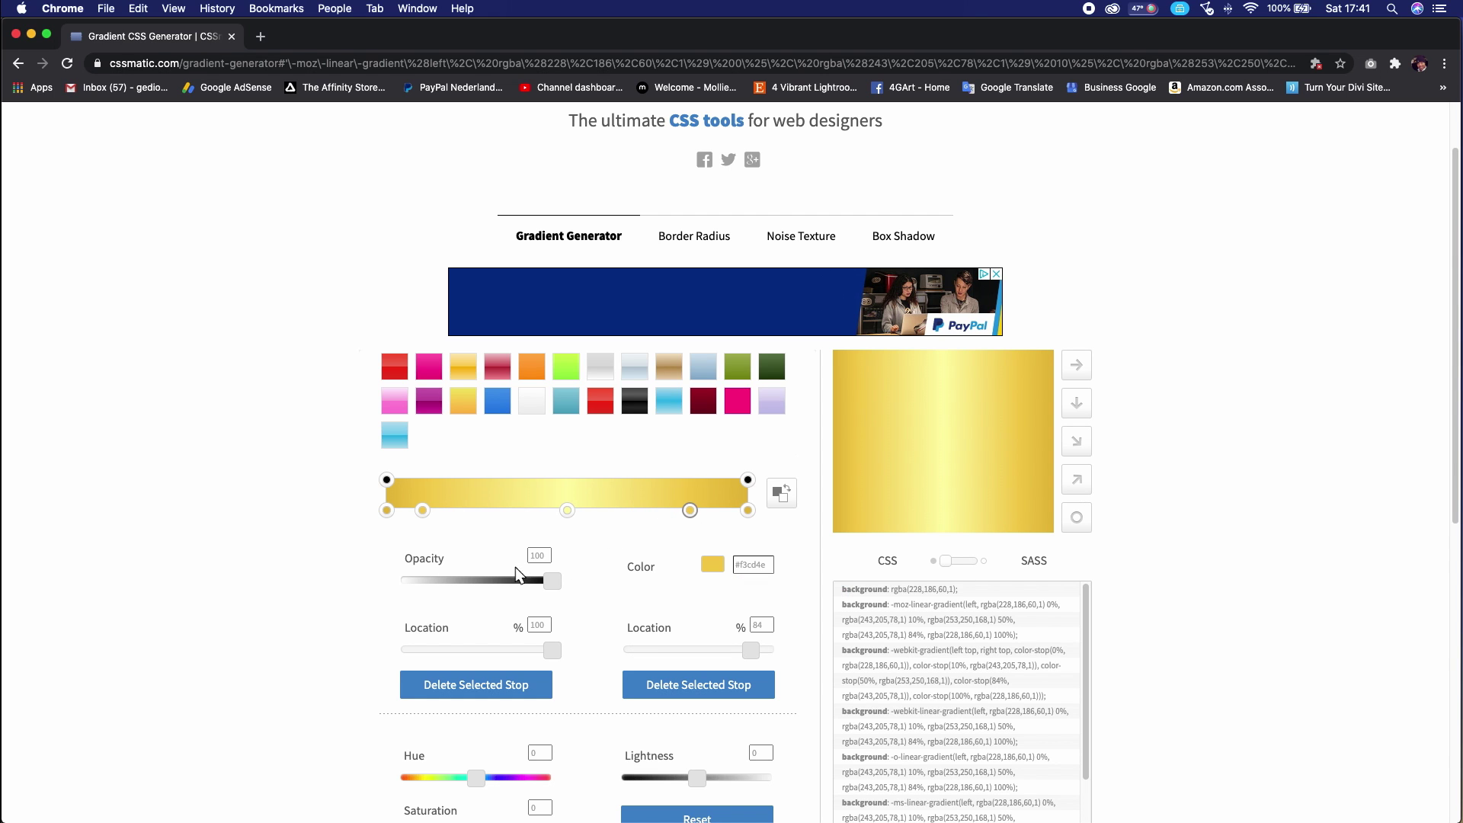
Copy the FEE567 code under the third circle in Affinity Designer.
key(ctrl+Up)
click(958, 359)
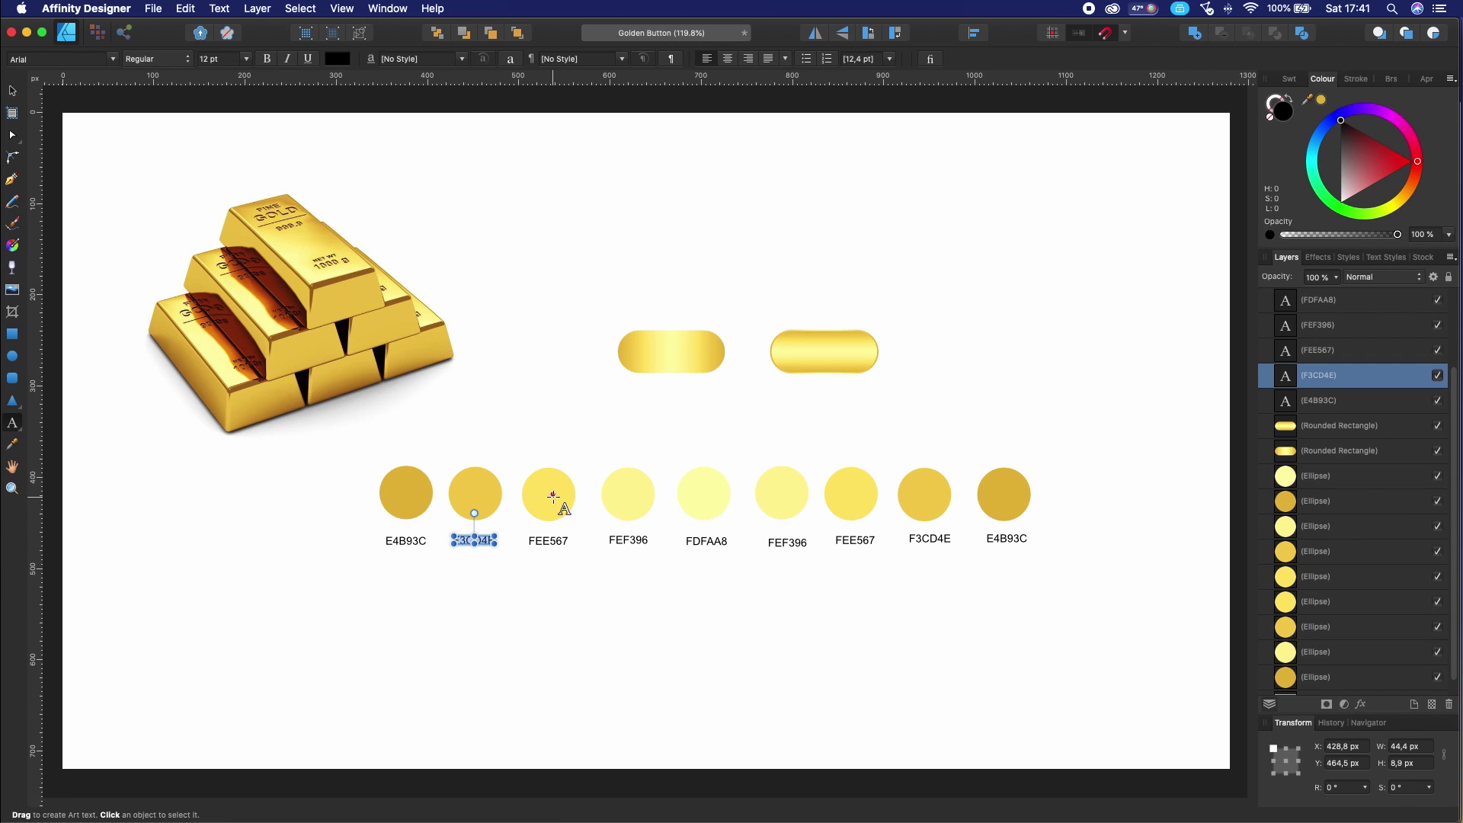
double_click(549, 541)
key(super+c)
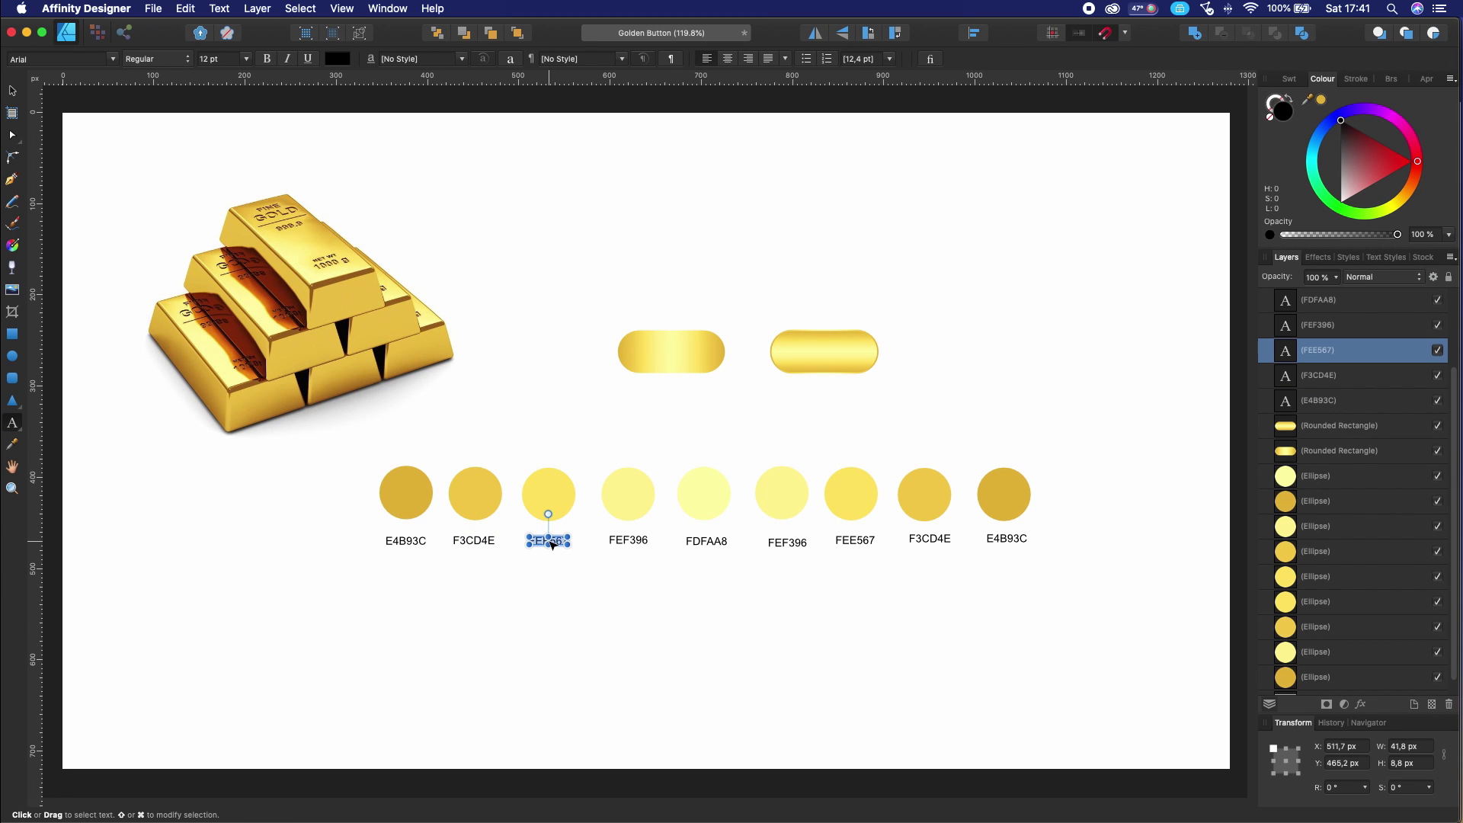
Switch to CSSmatic, add a colour stop at 23% on the gradient and set its colour to the copied FEE567.
key(ctrl+Up)
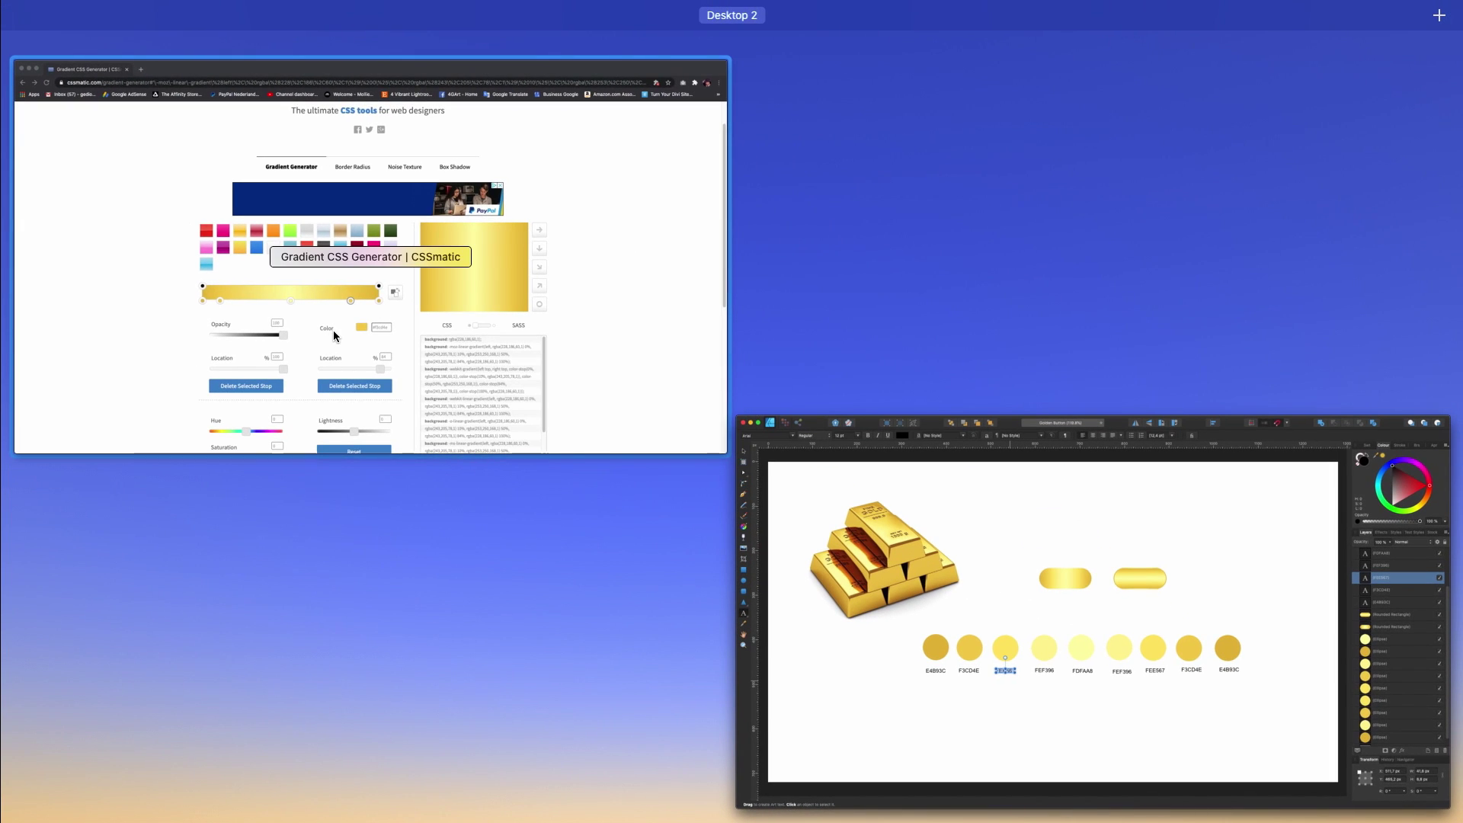
click(334, 336)
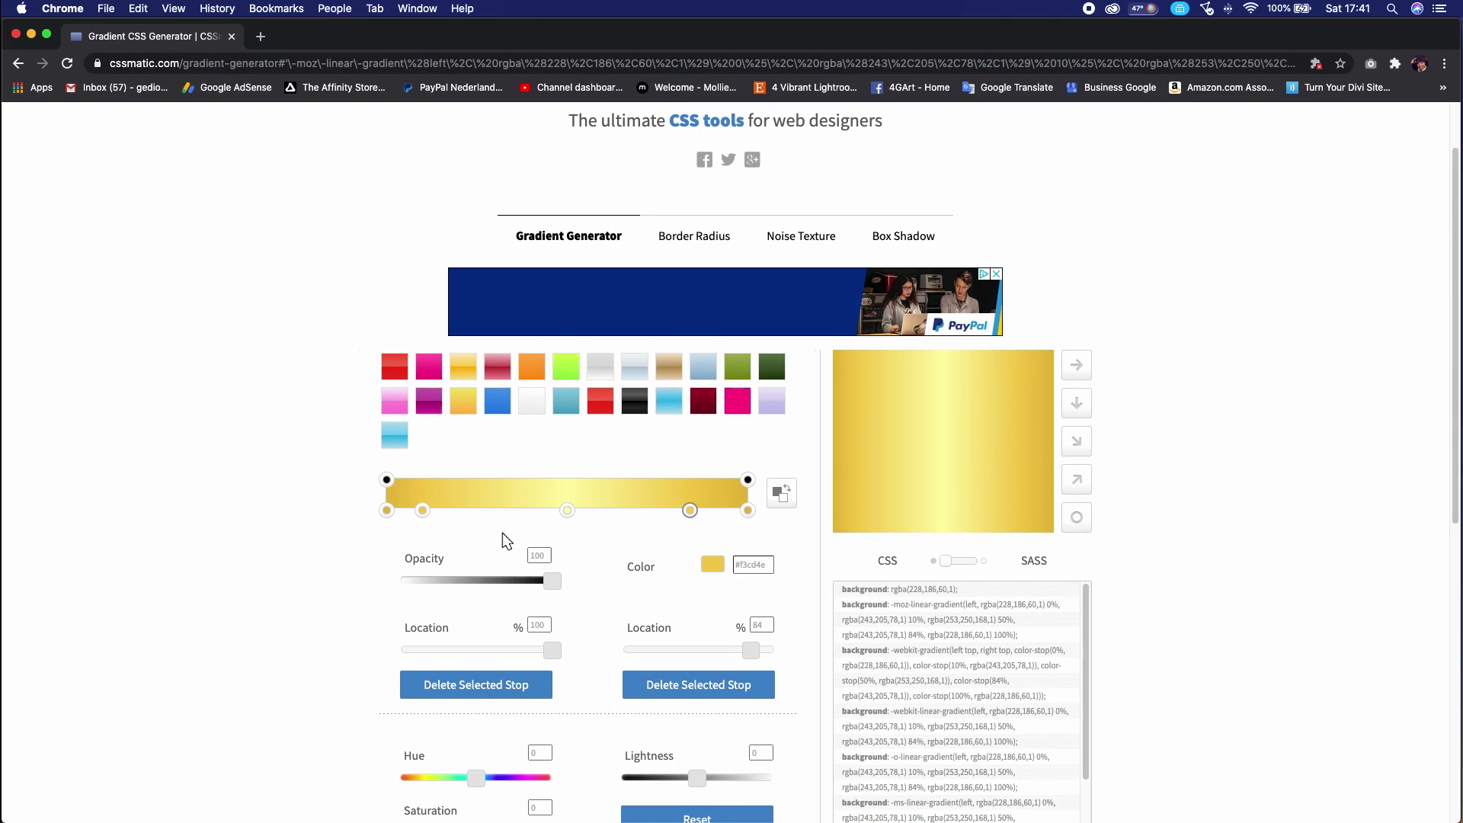
click(470, 505)
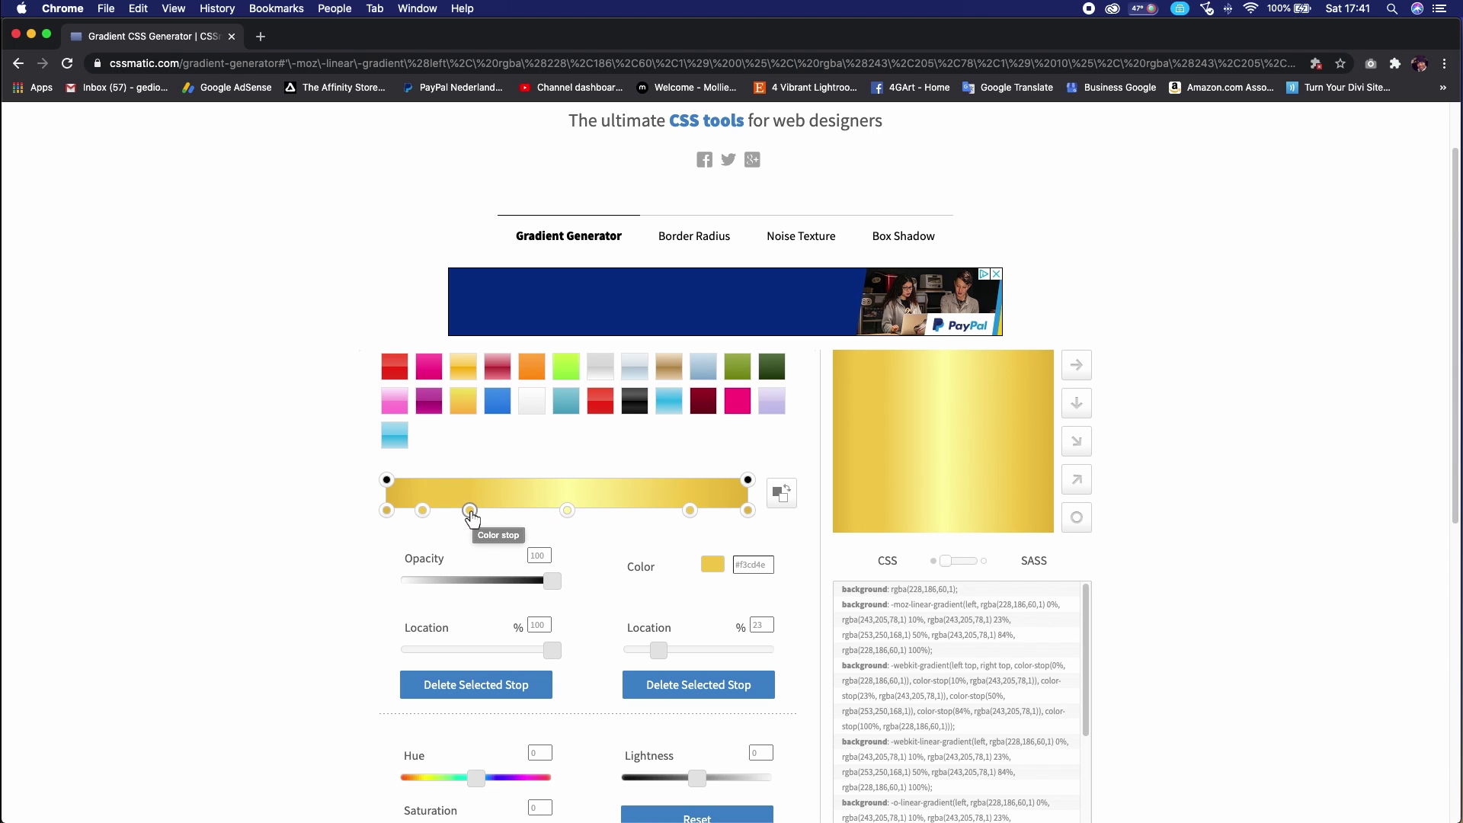
double_click(470, 512)
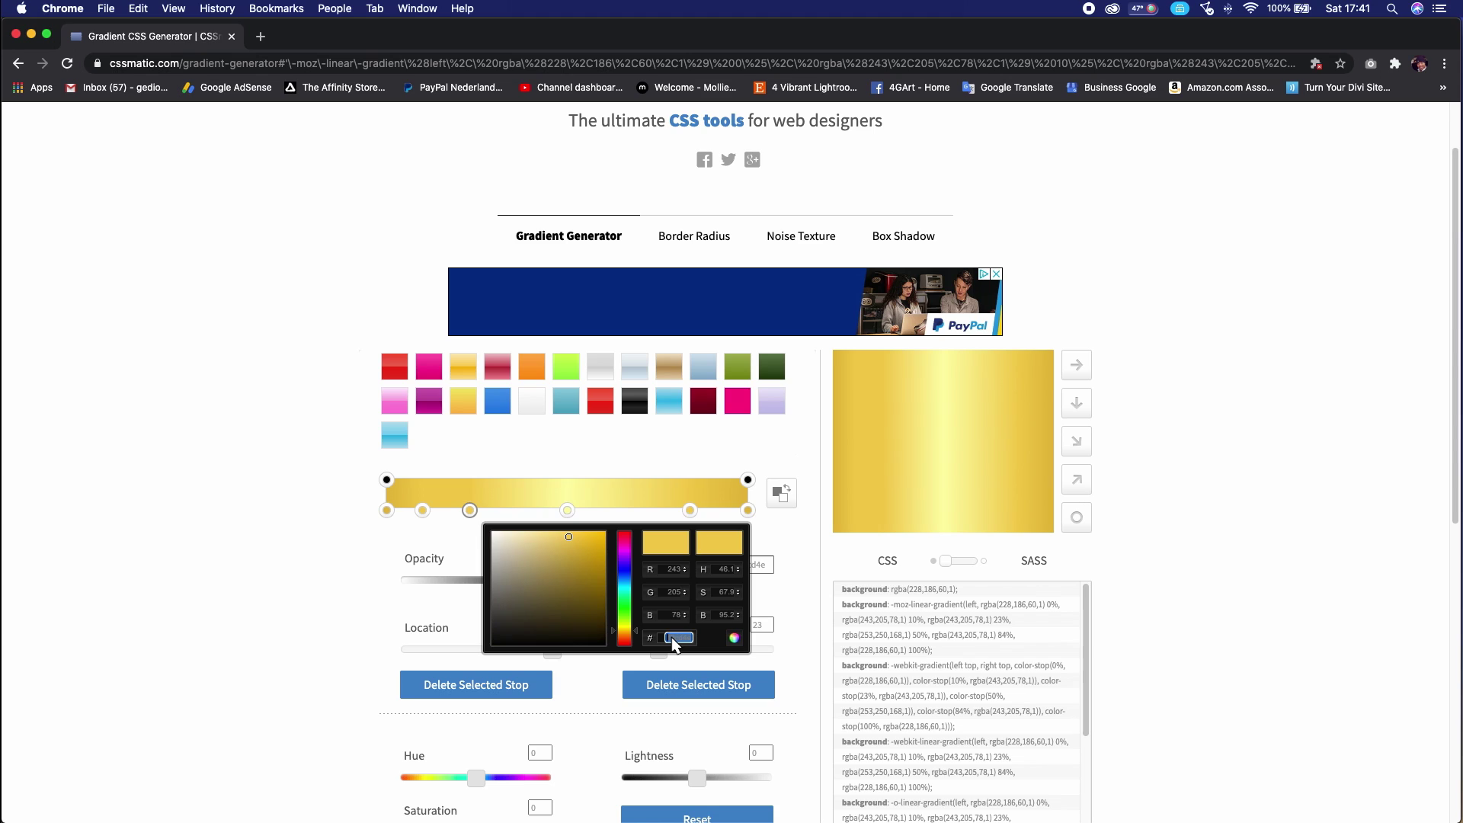
key(super+v)
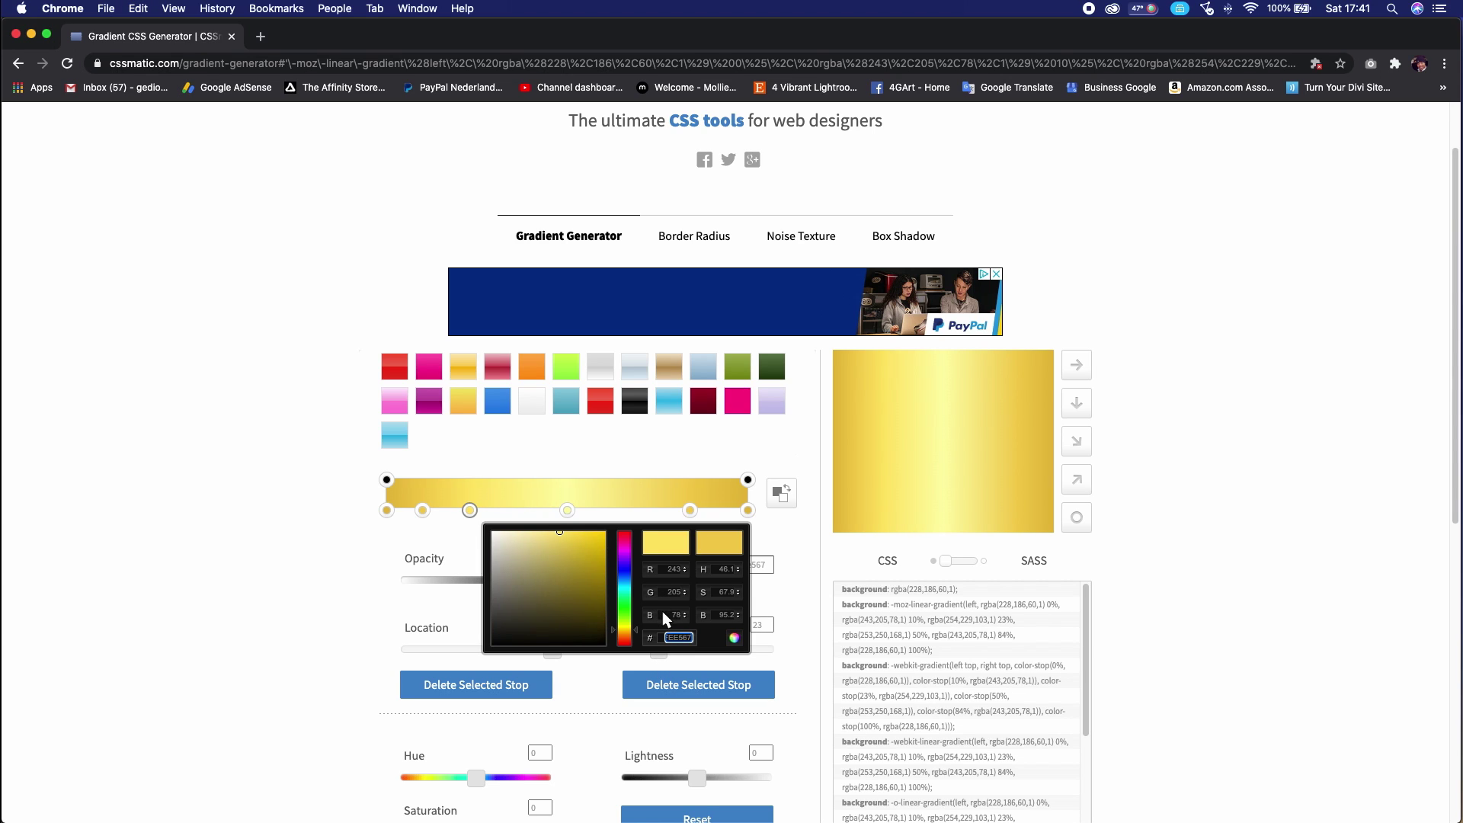
click(429, 561)
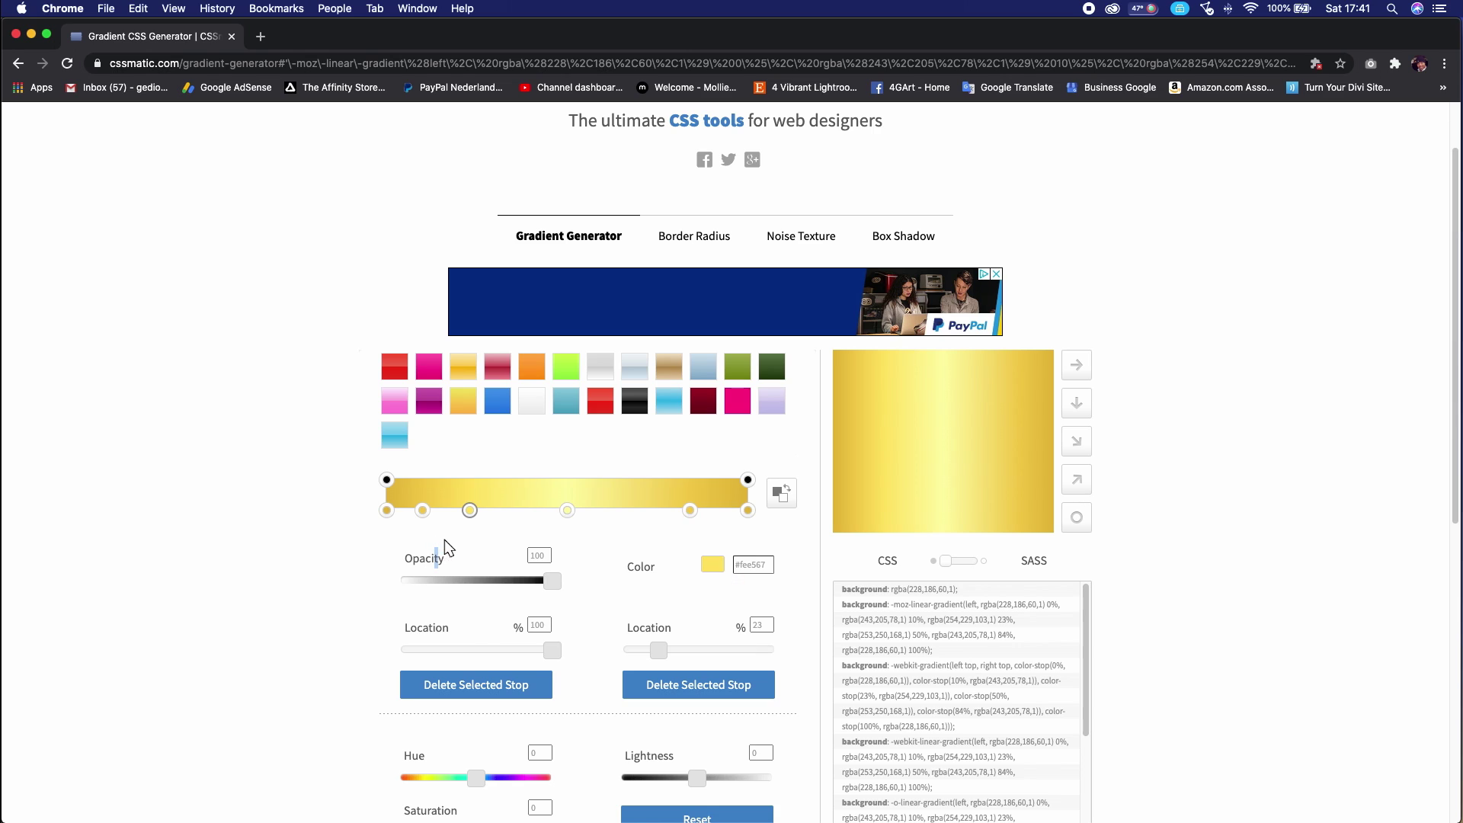
Add a matching FEE567 colour stop at 72% and compare its colour with the stop at 23%.
click(647, 516)
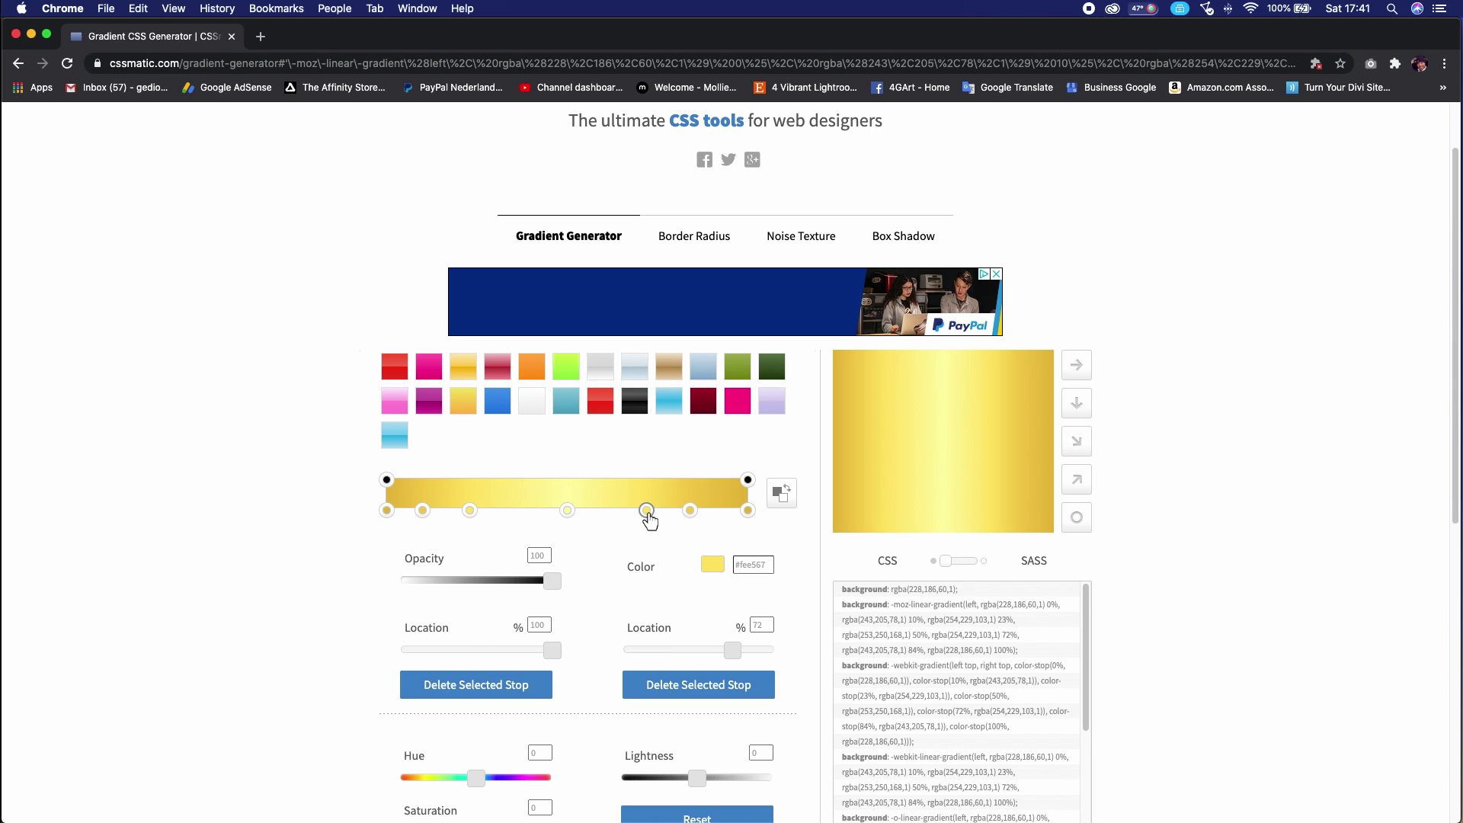
click(468, 511)
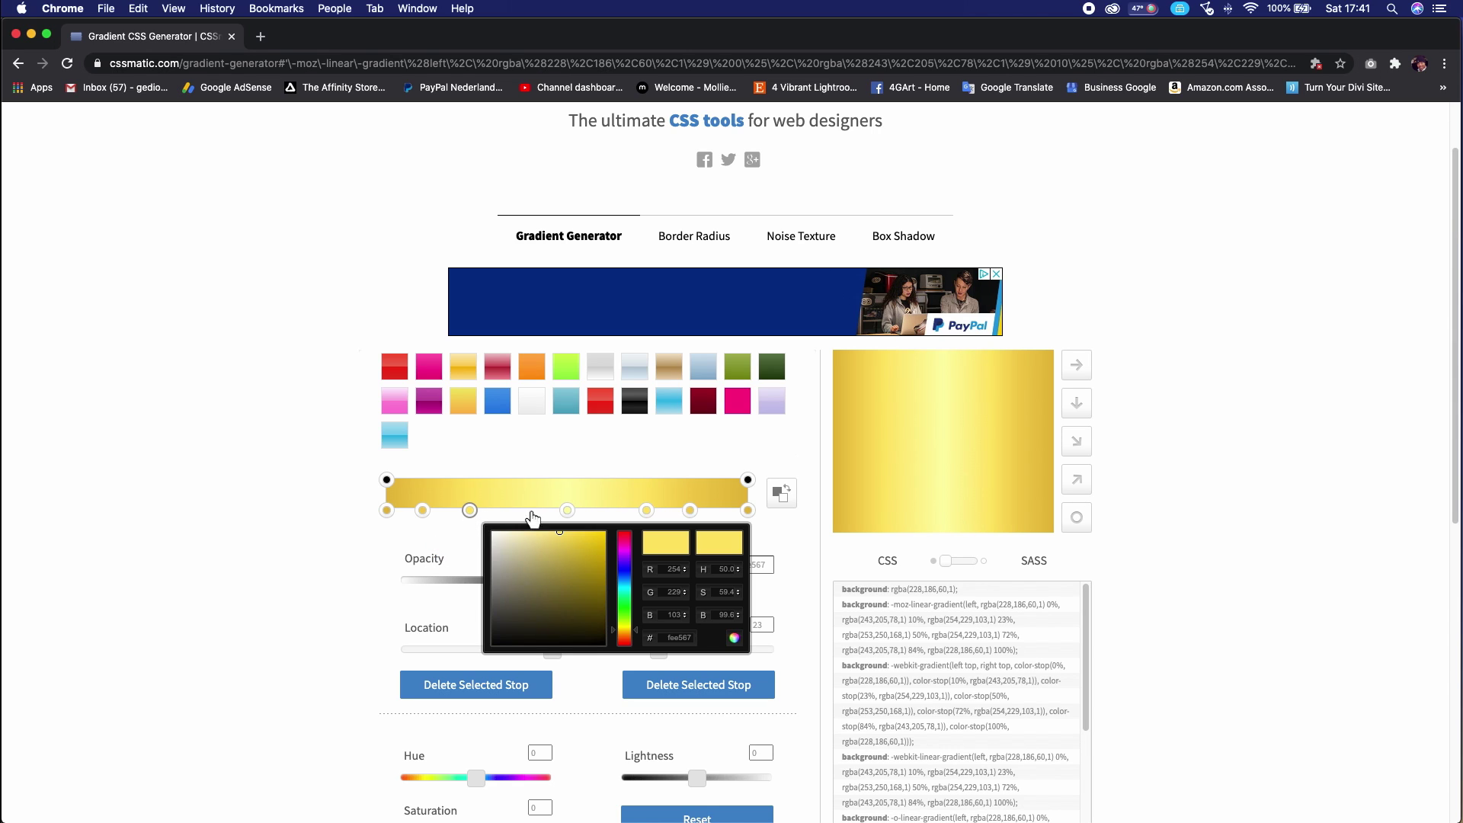
click(646, 510)
Switch to Affinity Designer and copy the FEF396 code under the fourth circle.
key(ctrl+Up)
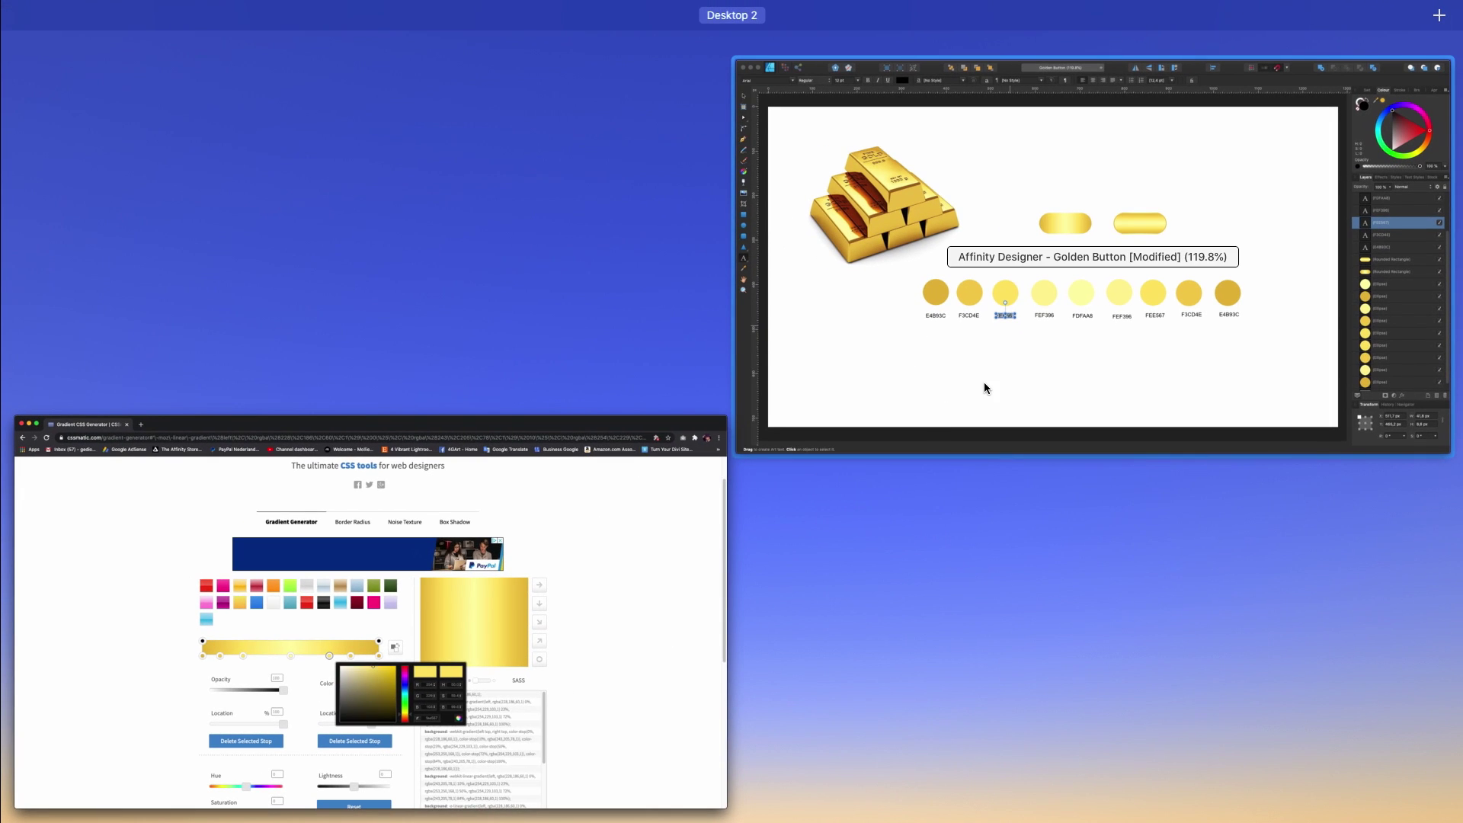
click(1006, 443)
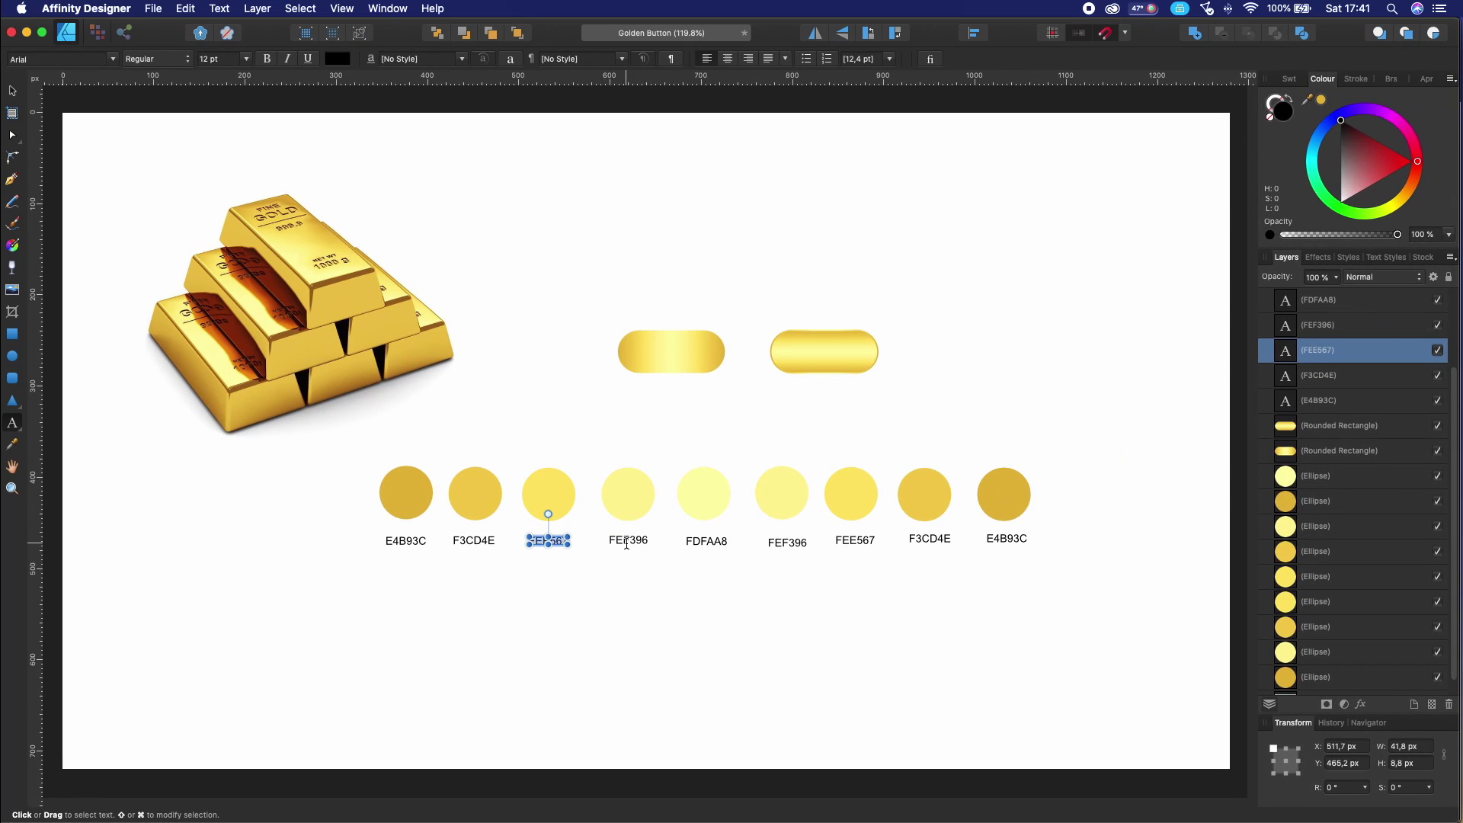
double_click(629, 541)
key(super+c)
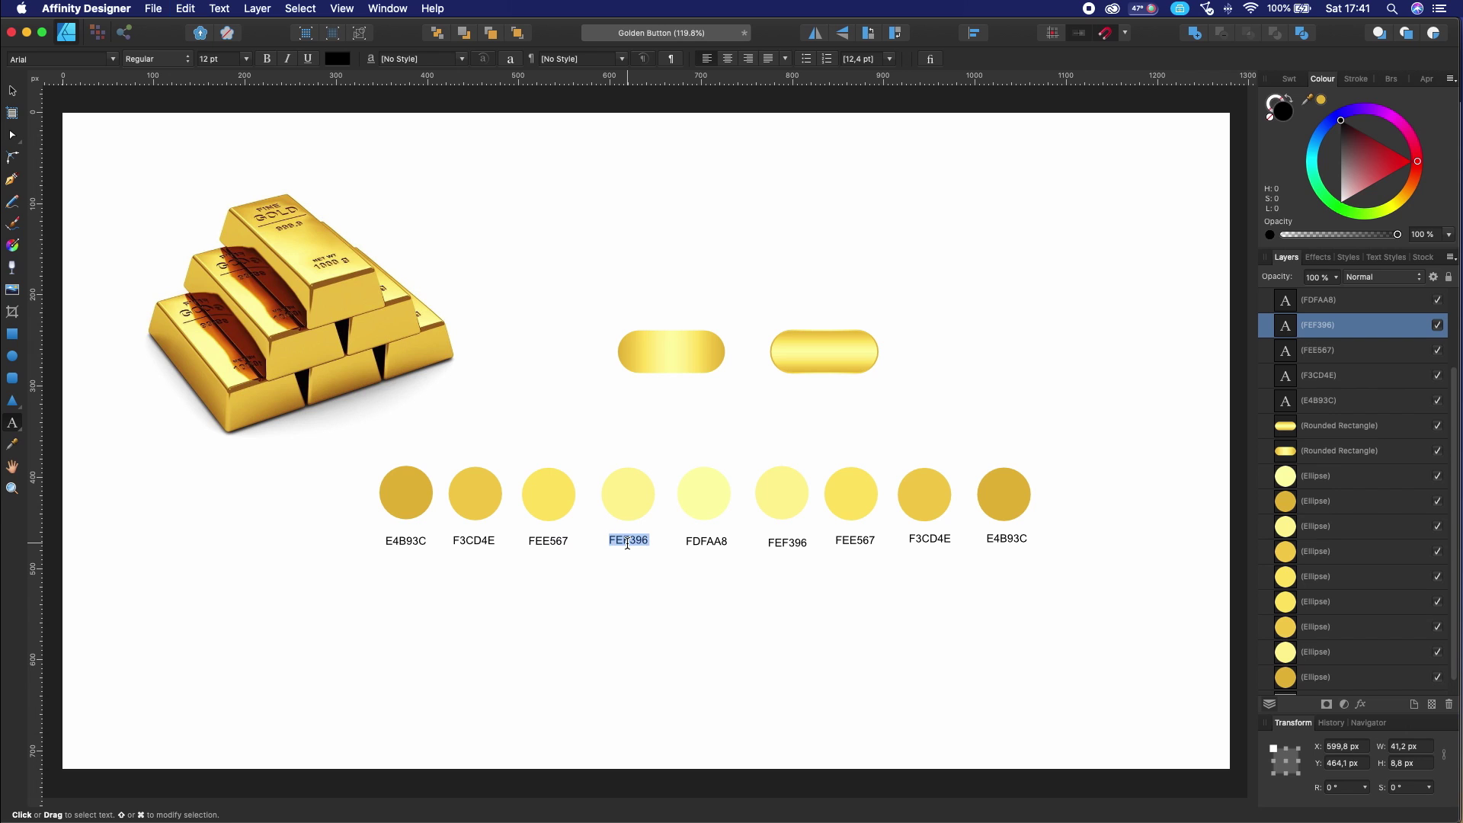
Return to CSSmatic, add a colour stop at 35% and set its colour to the copied FEF396.
key(ctrl+Up)
click(299, 337)
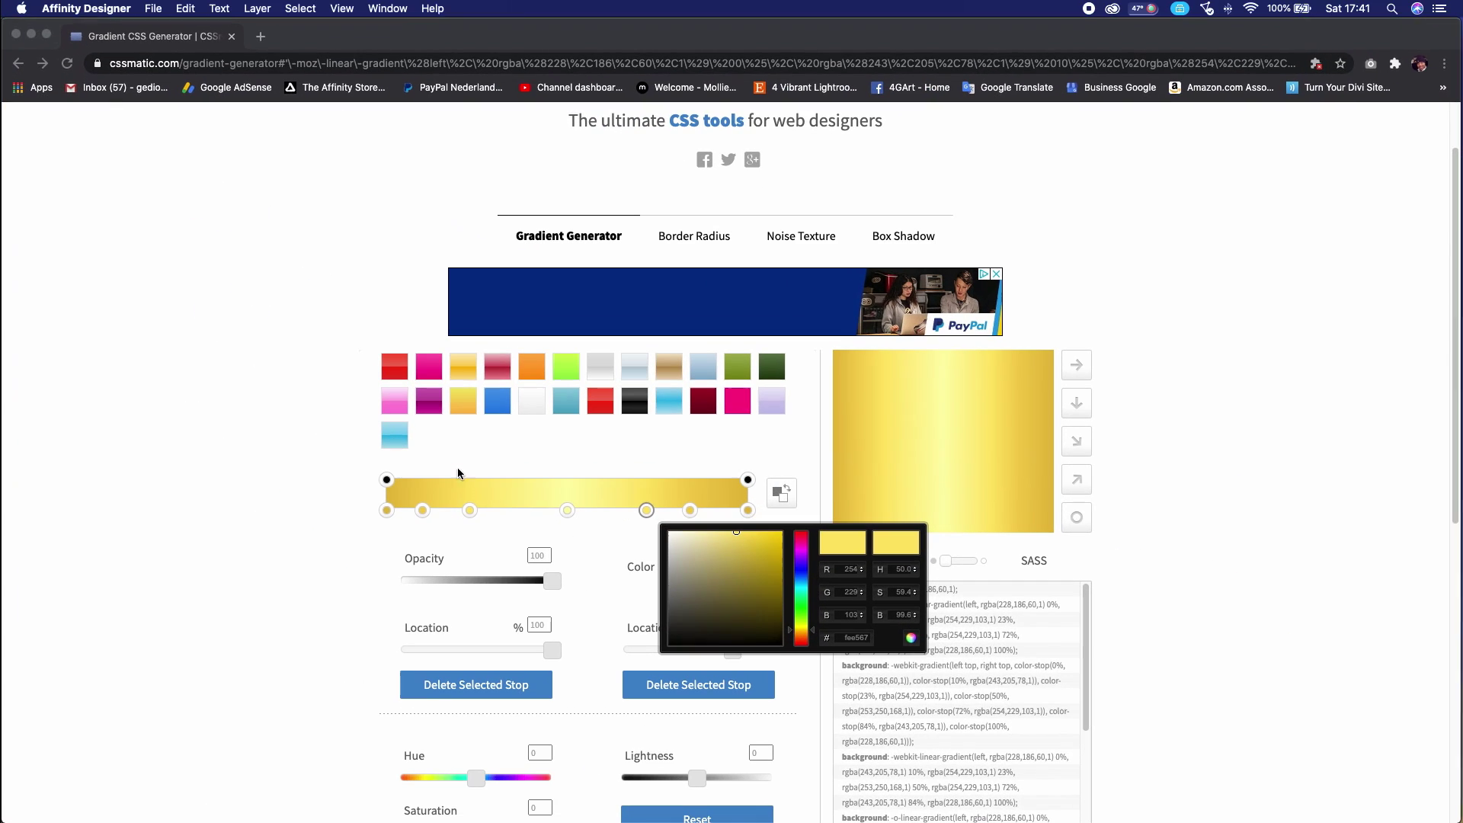
click(513, 511)
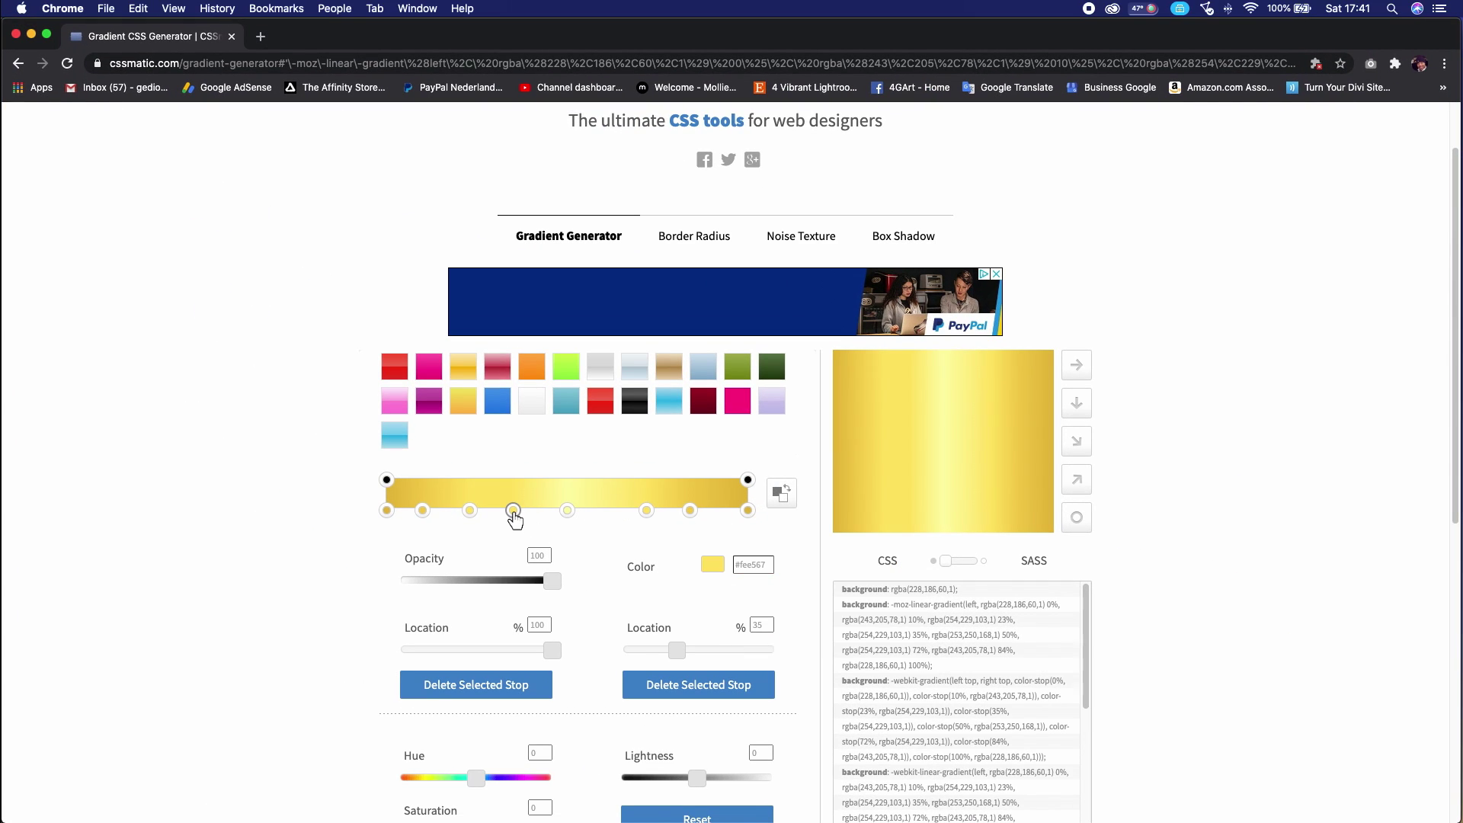
click(514, 512)
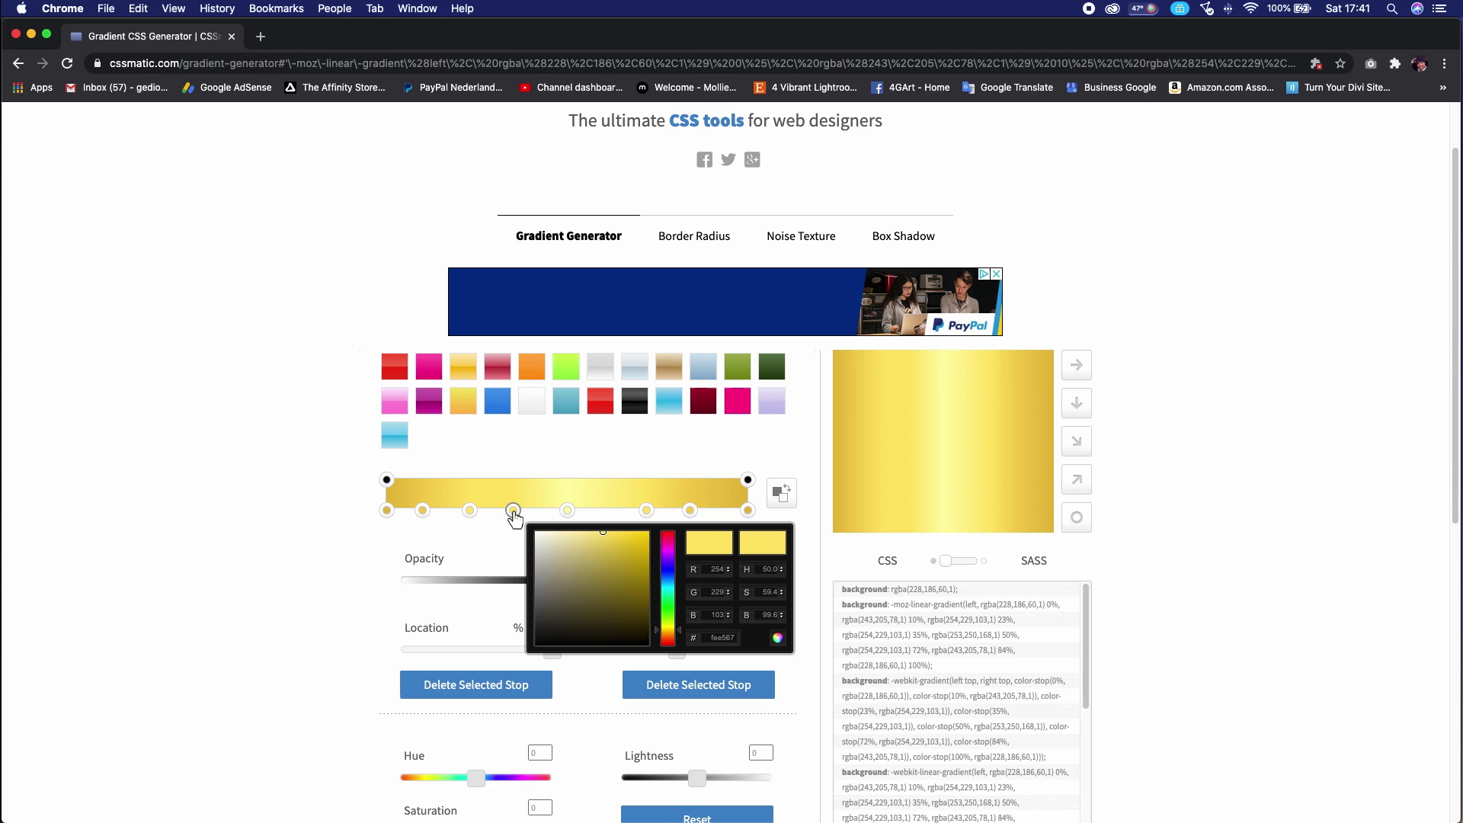
click(716, 632)
key(super+v)
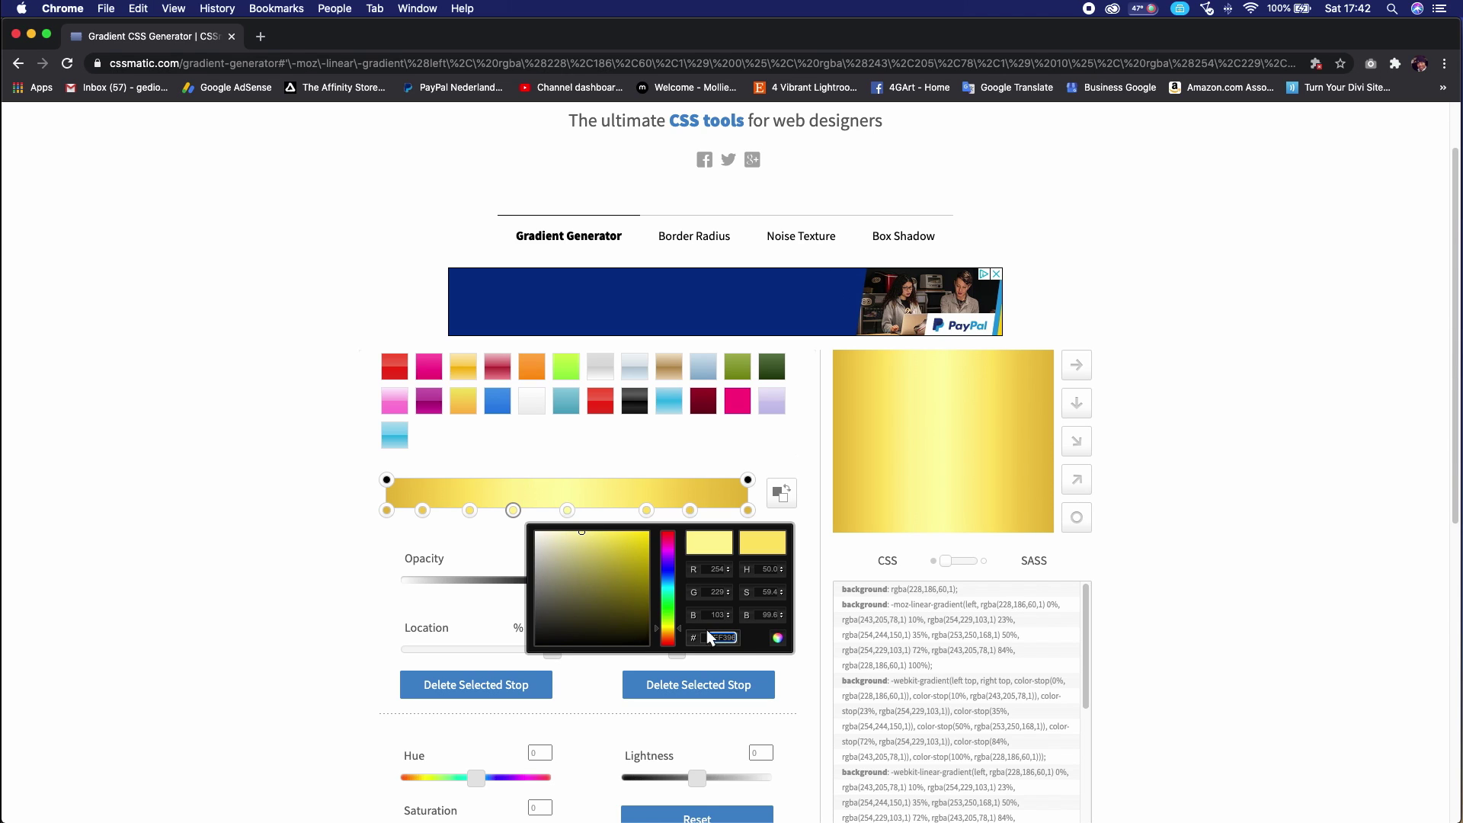
click(699, 469)
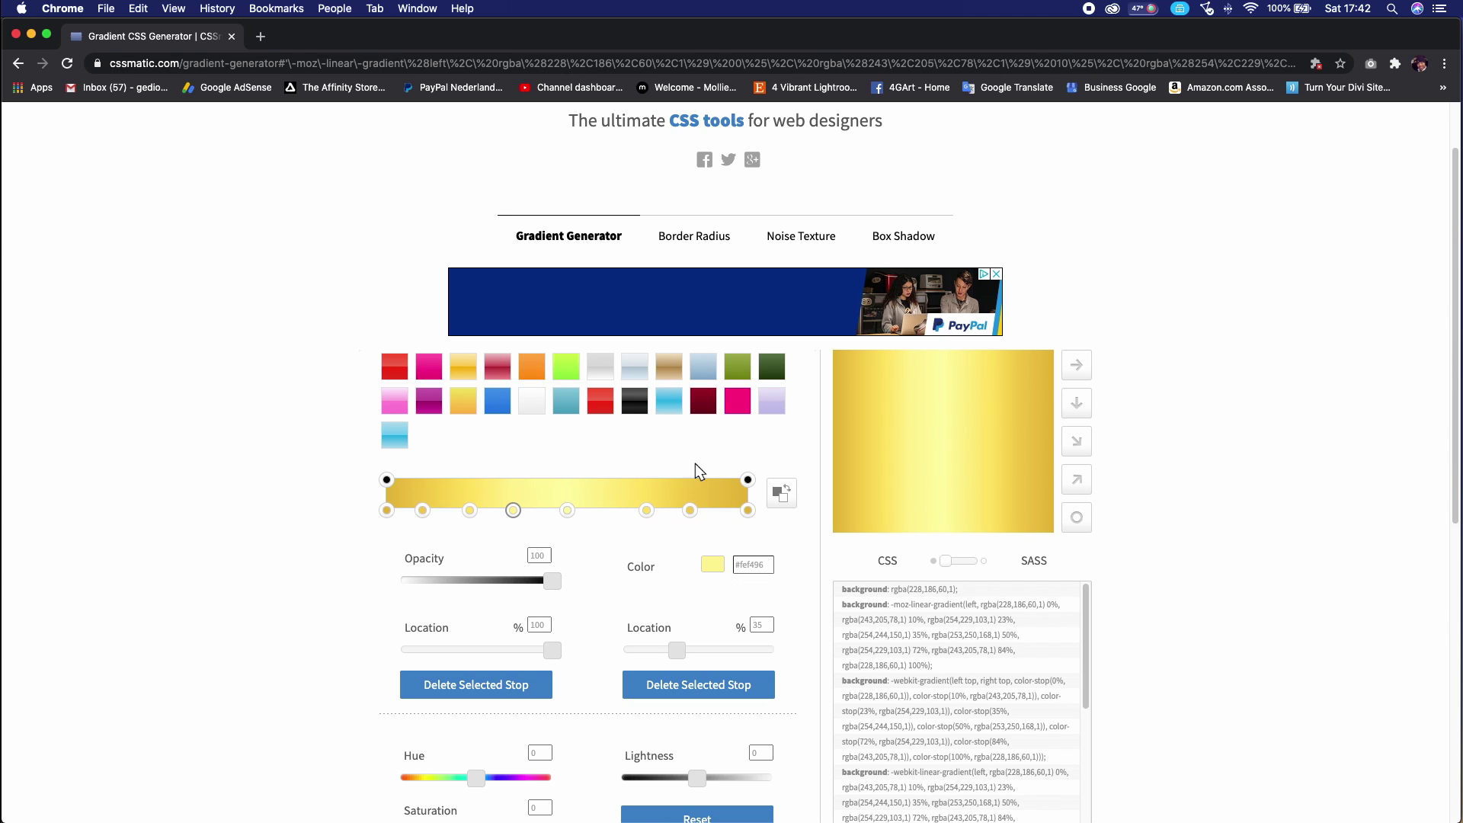
Add a matching light yellow stop right of the centre, adjust it to 62%, and move its counterpart left of the centre to 36%.
click(615, 512)
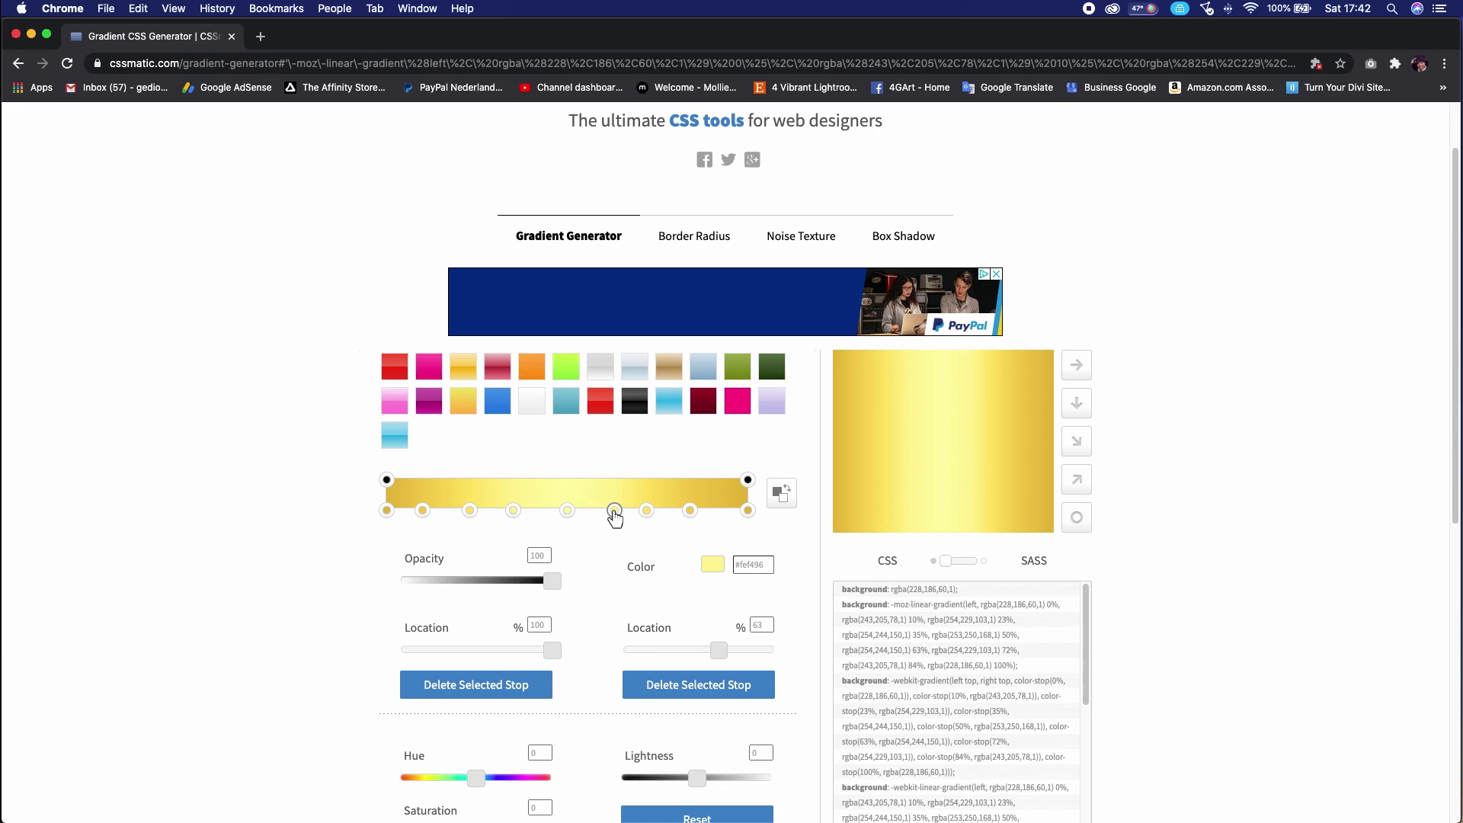
mouse_move(614, 512)
mouse_down()
mouse_move(582, 512)
mouse_move(611, 514)
mouse_up()
drag(515, 523, 518, 517)
click(477, 517)
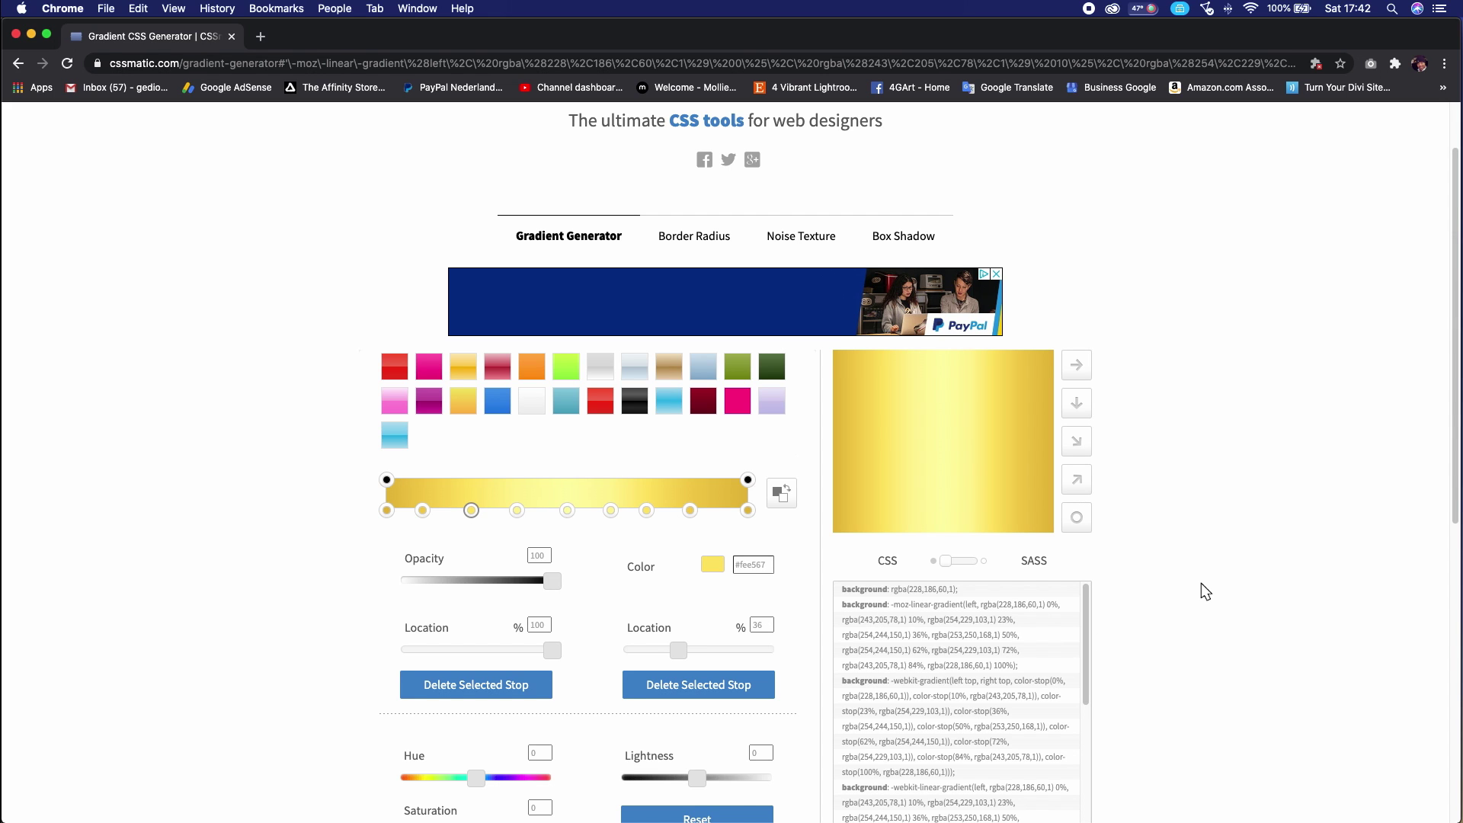
scroll(1202, 585, down, 3)
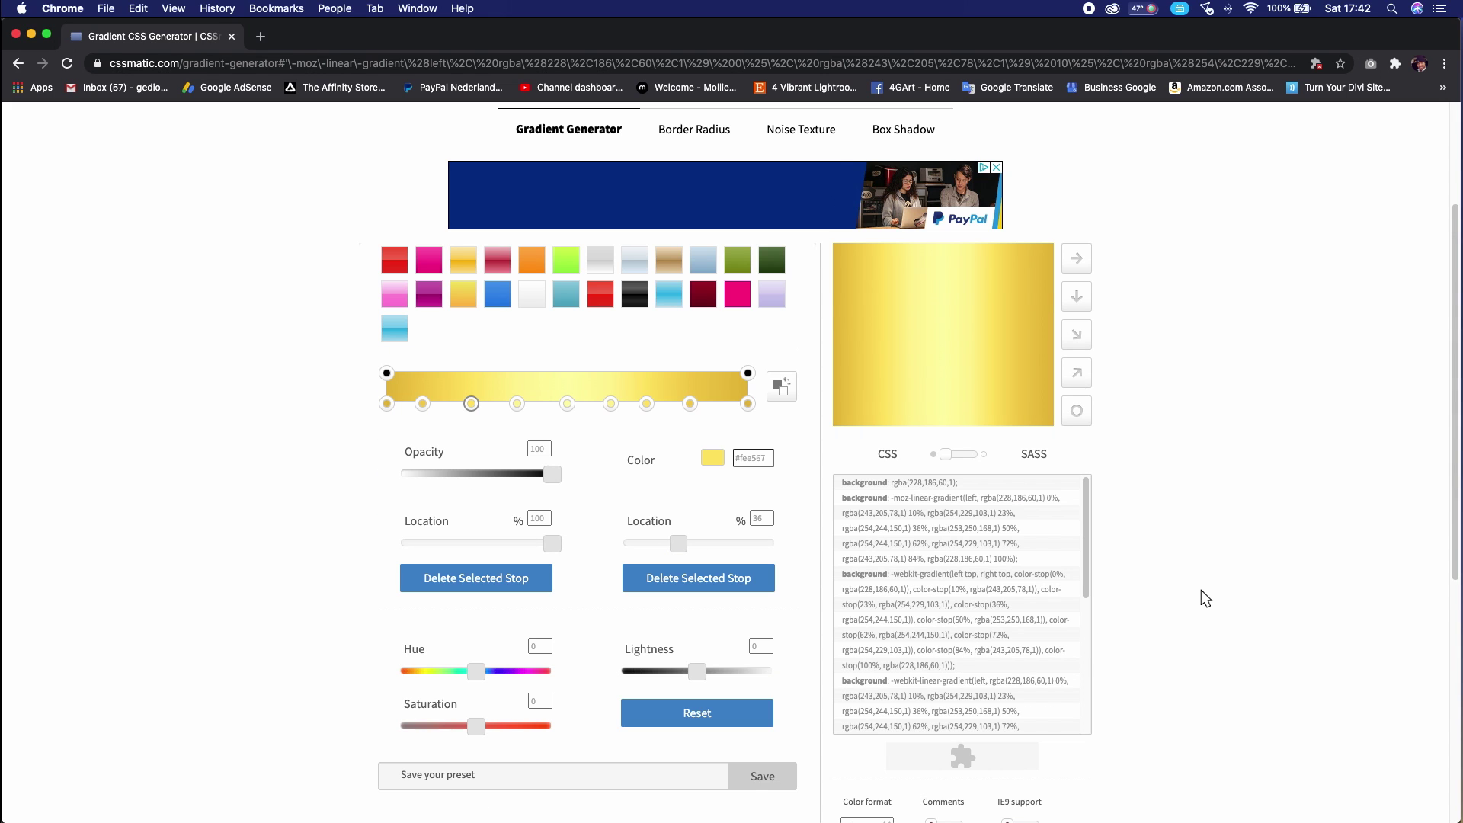
Switch to Affinity Designer and deselect the FEF396 label to view the two gold button designs.
key(ctrl+Up)
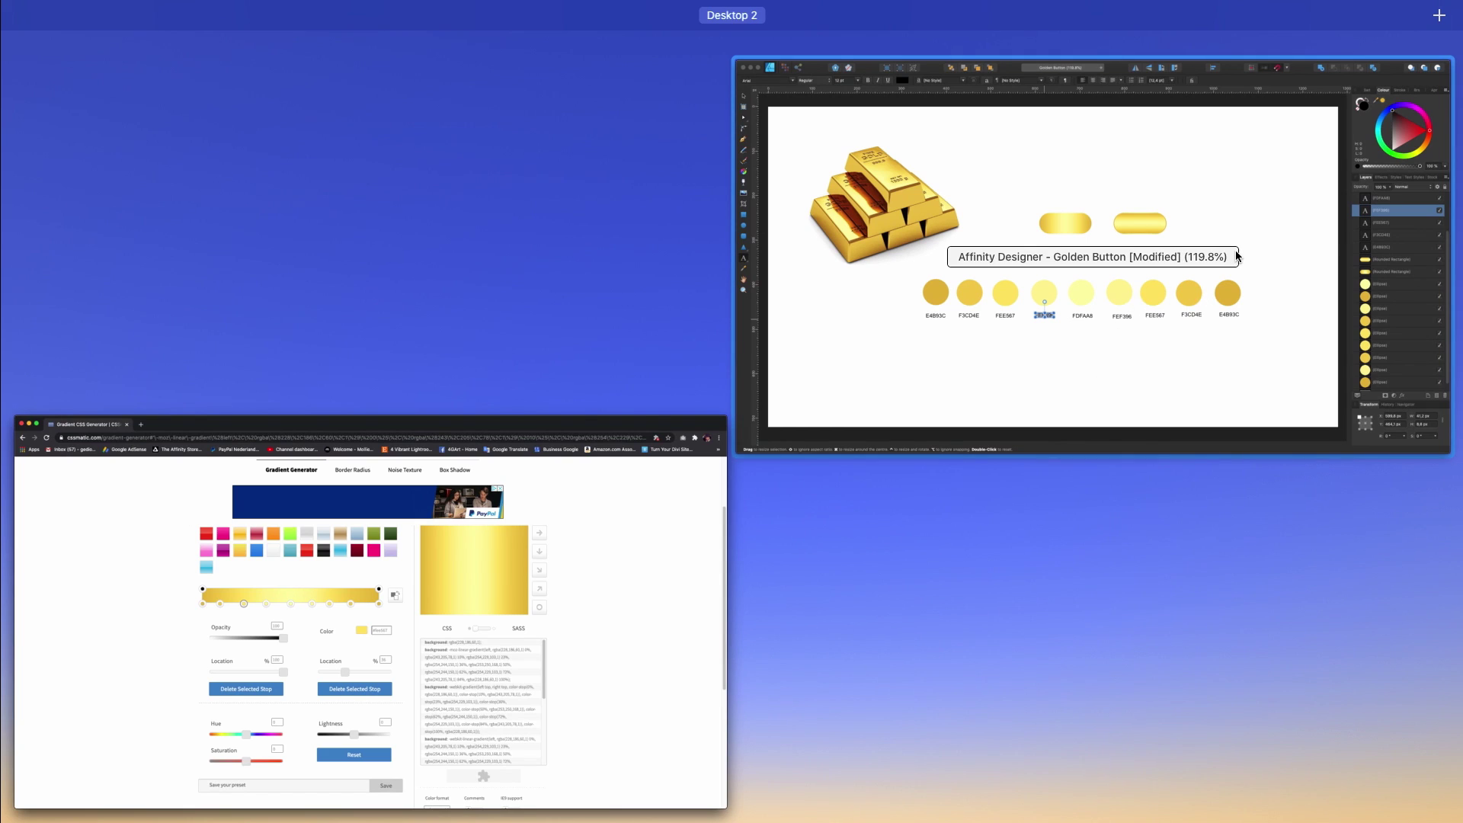
click(913, 389)
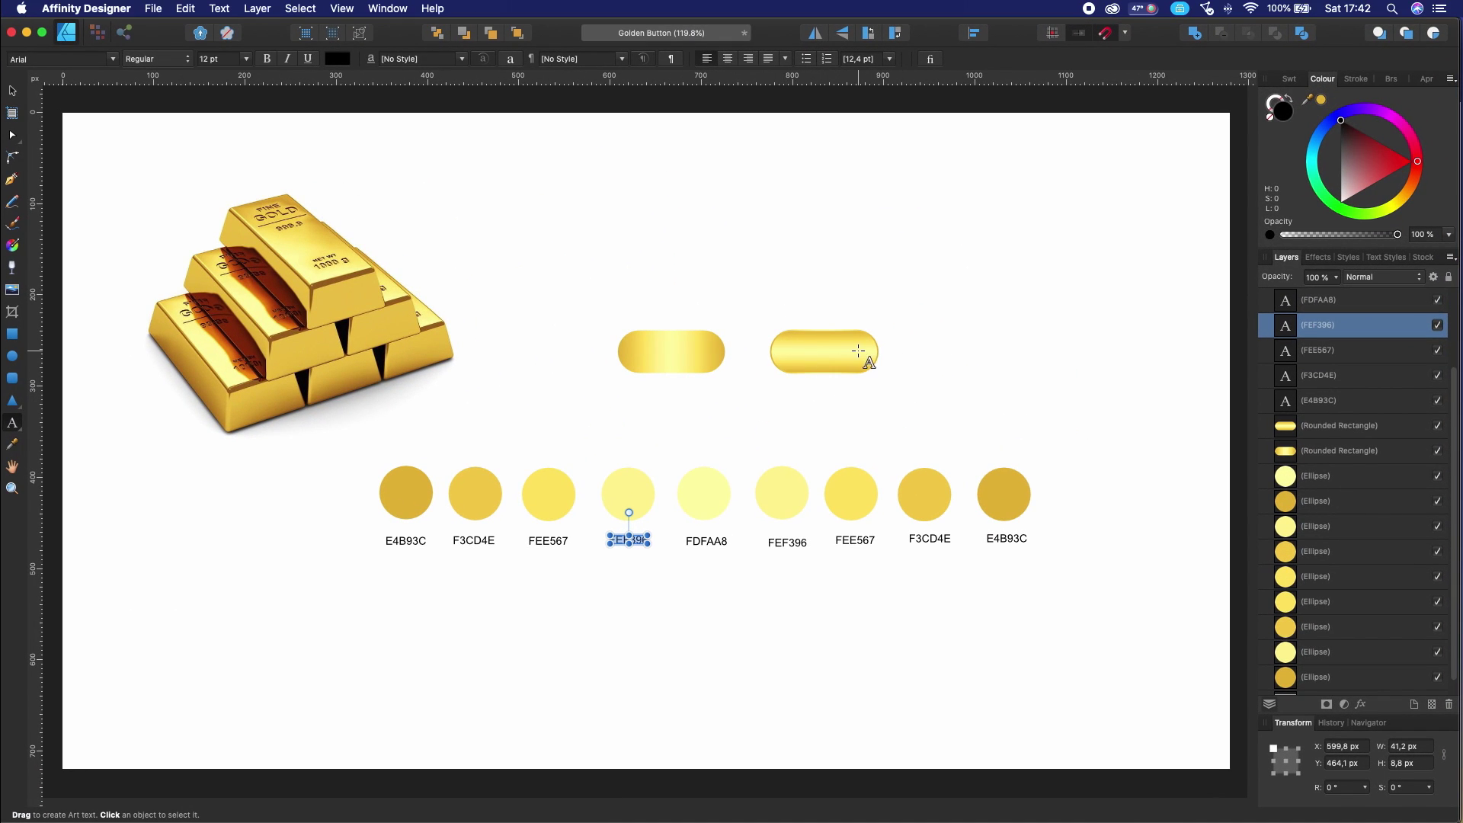
key(Escape)
key(Escape)
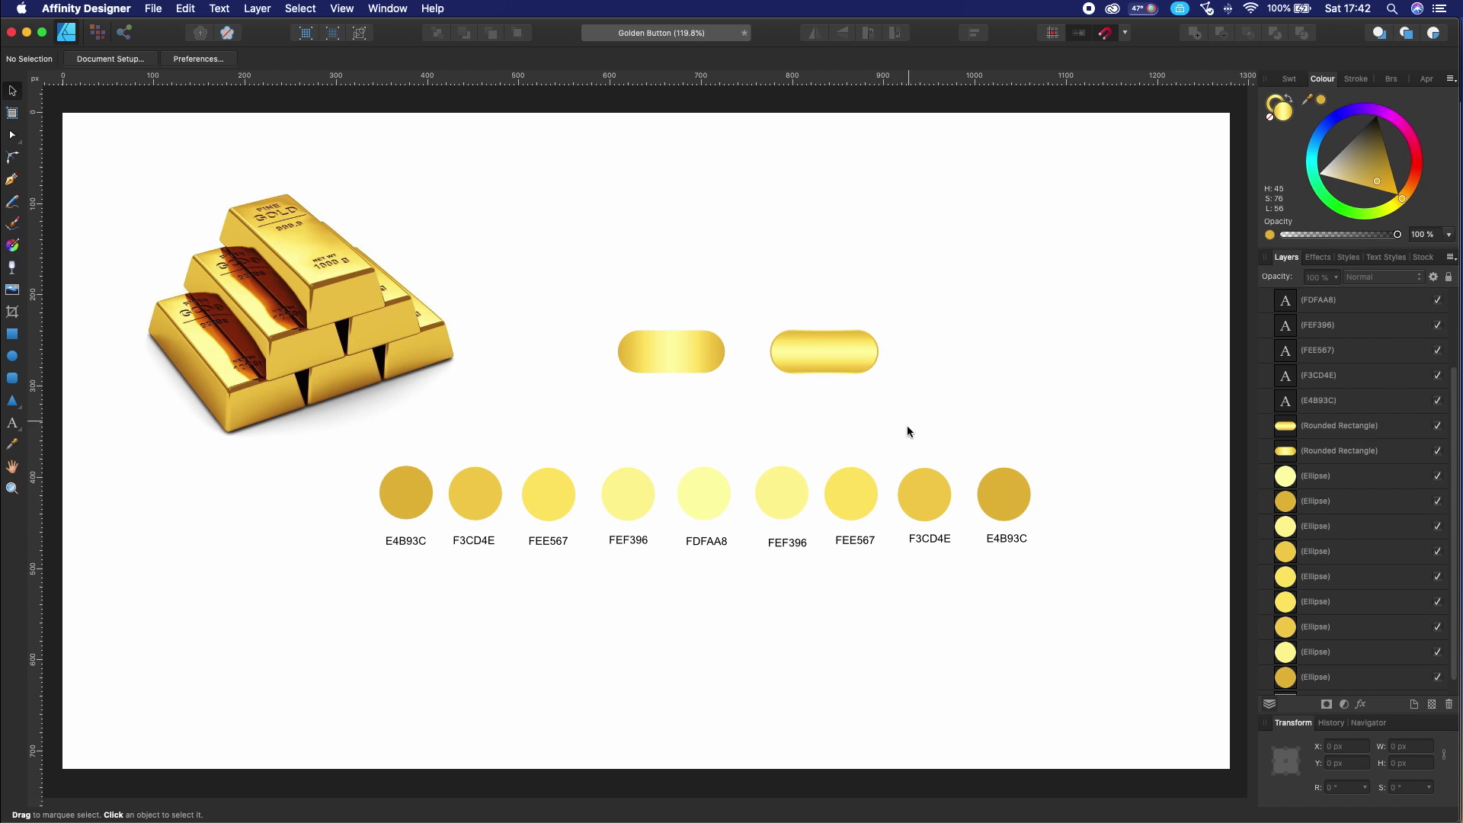
Return to CSSmatic and change the gradient direction to run from top to bottom.
key(ctrl+Up)
click(668, 378)
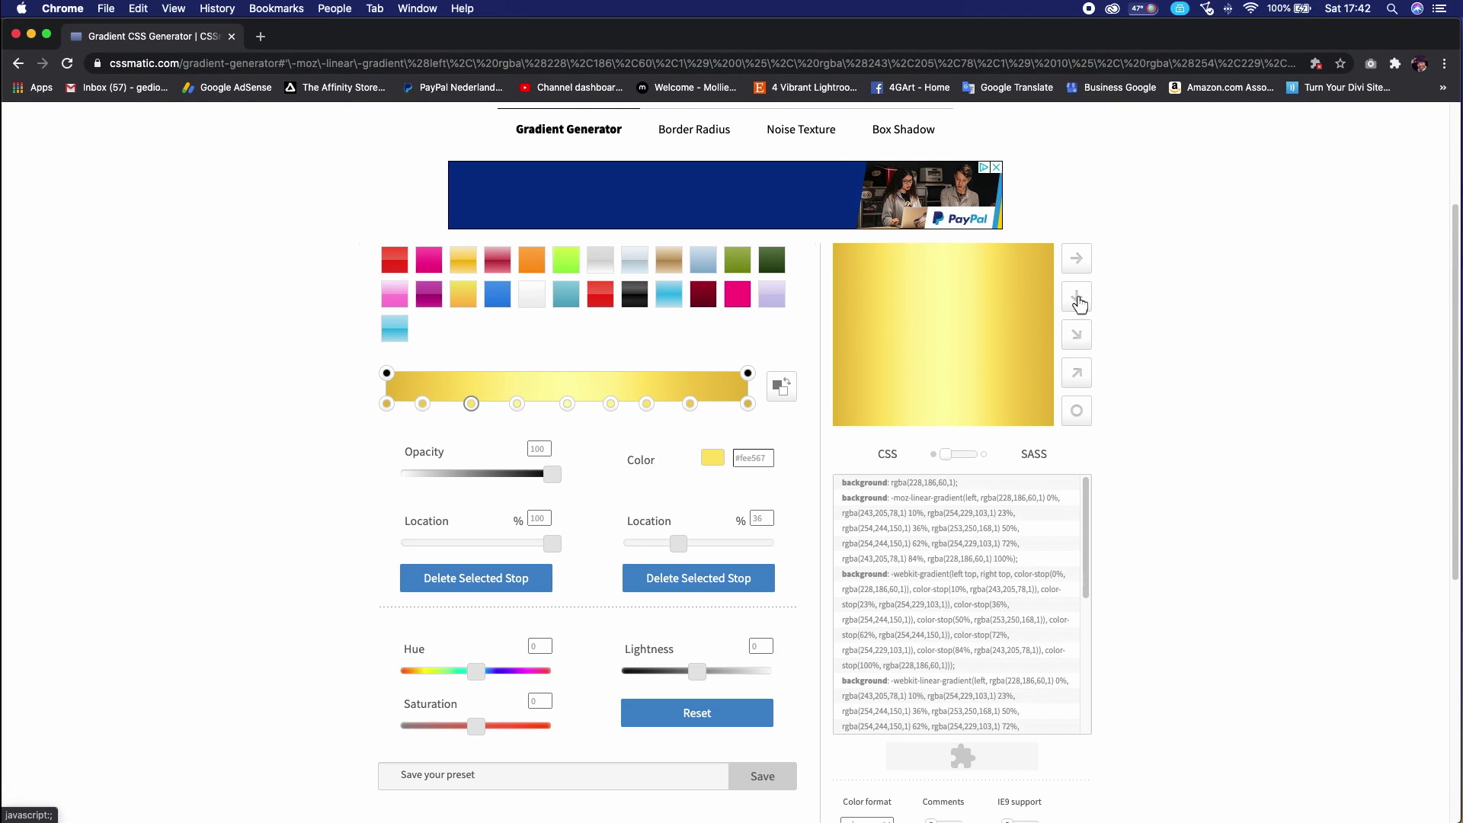
click(1078, 303)
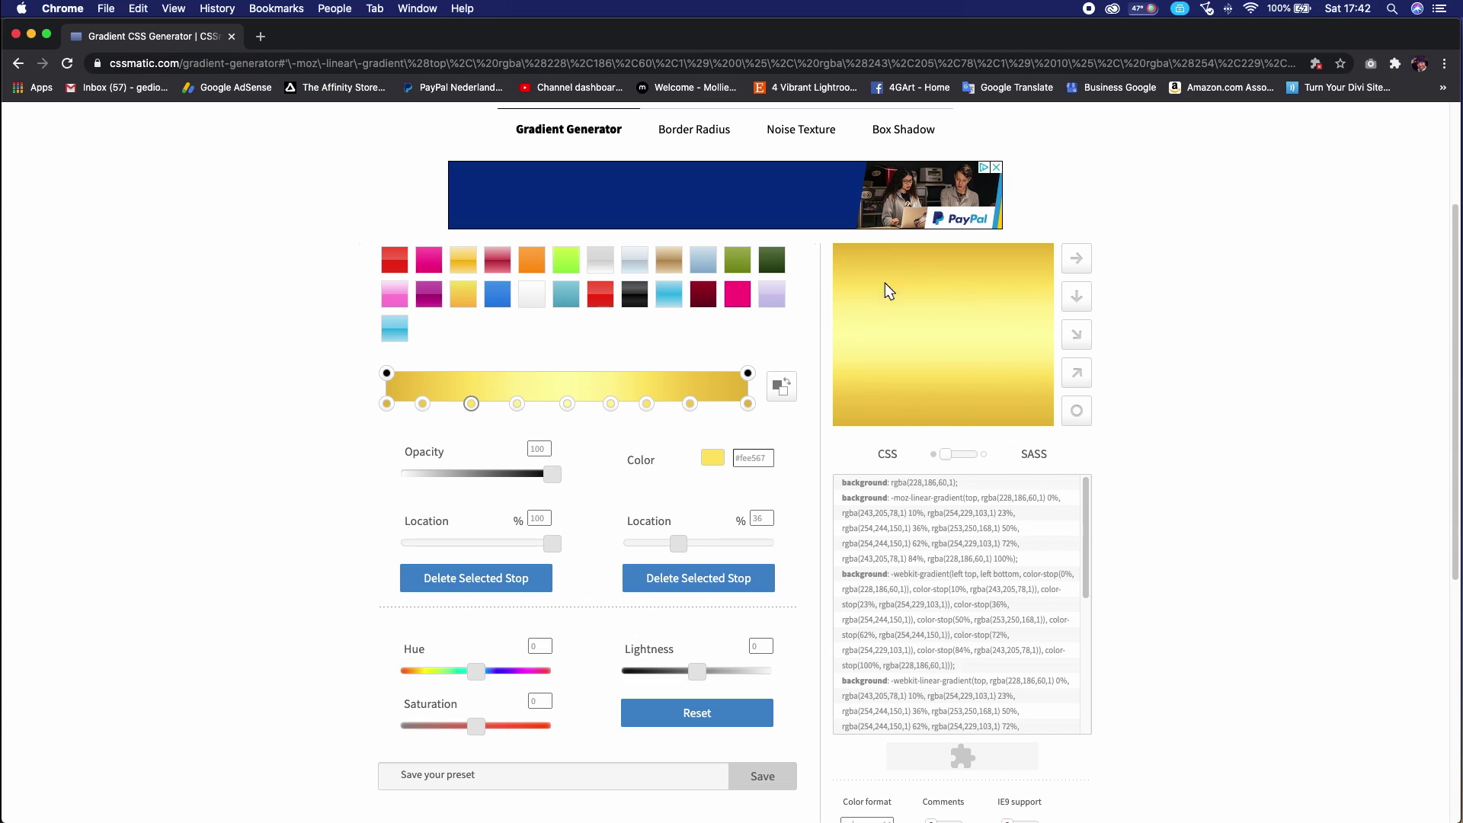
Compare the vertical gradient with the gold button designs in Affinity Designer, then return to CSSmatic.
key(ctrl+Up)
click(1121, 332)
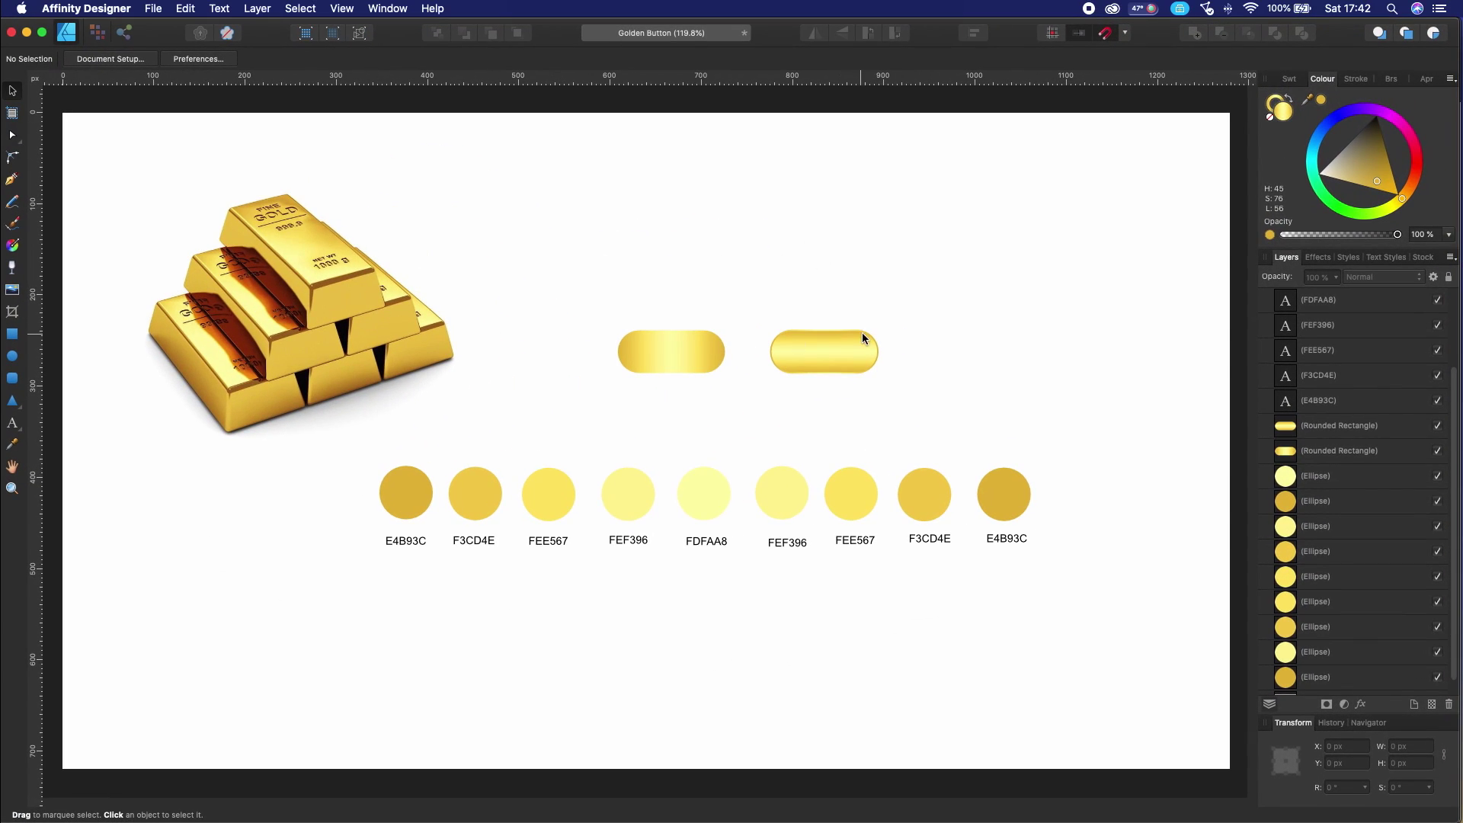
key(ctrl+Up)
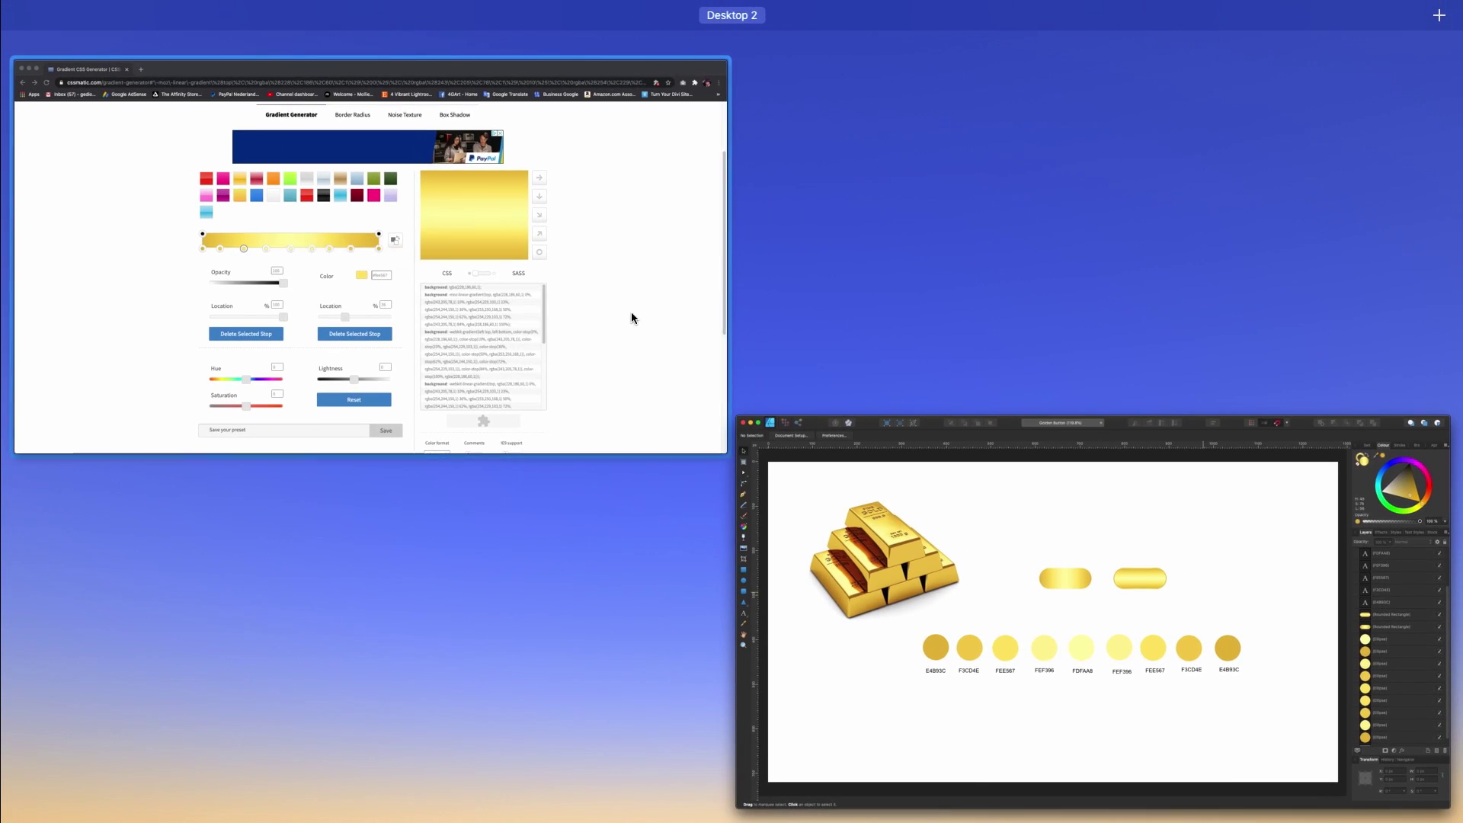
click(631, 315)
Copy all of the generated CSS code for the gold gradient.
scroll(976, 564, up, 3)
scroll(972, 581, down, 3)
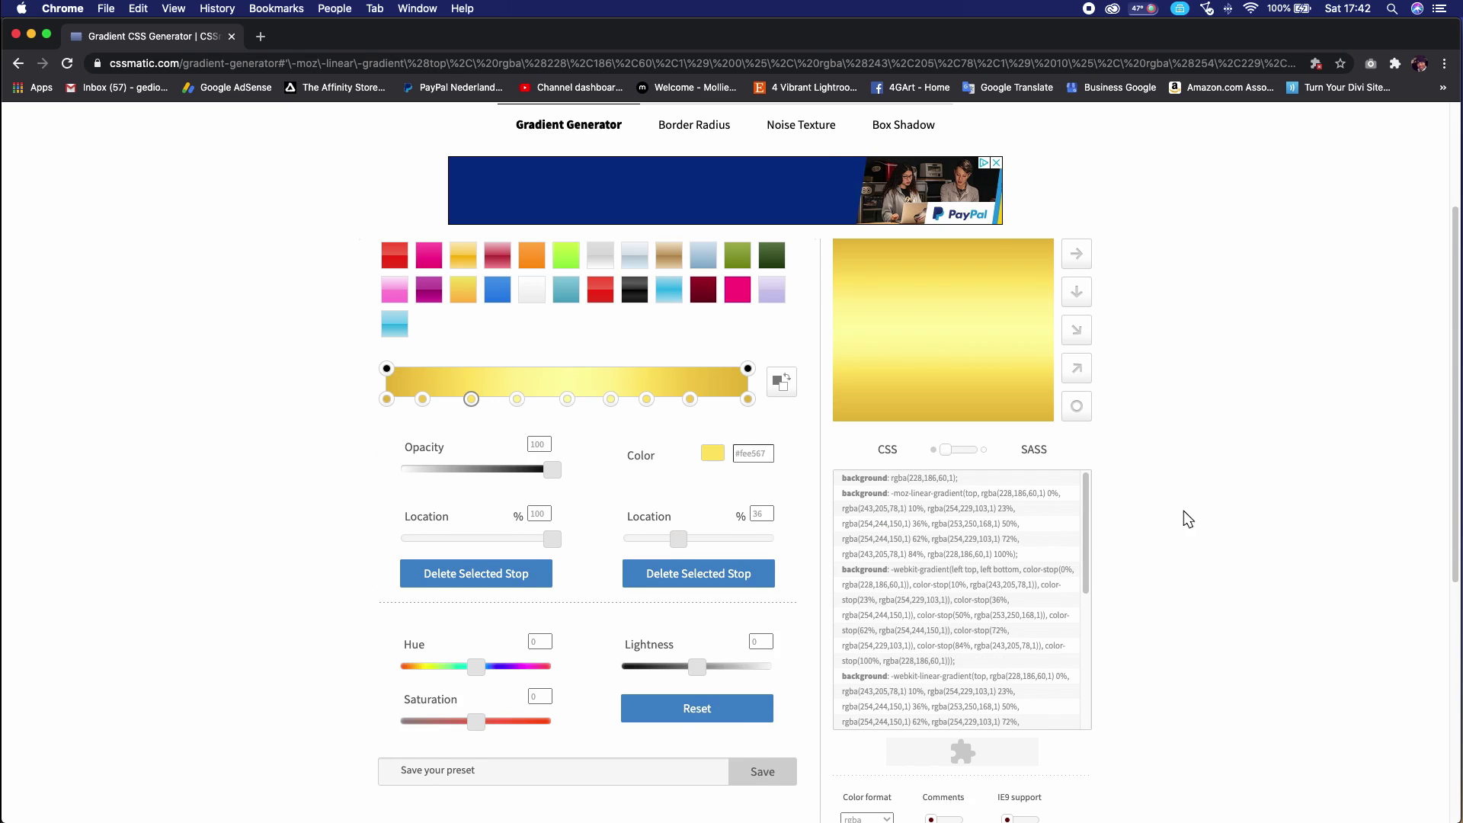
scroll(1203, 533, down, 1)
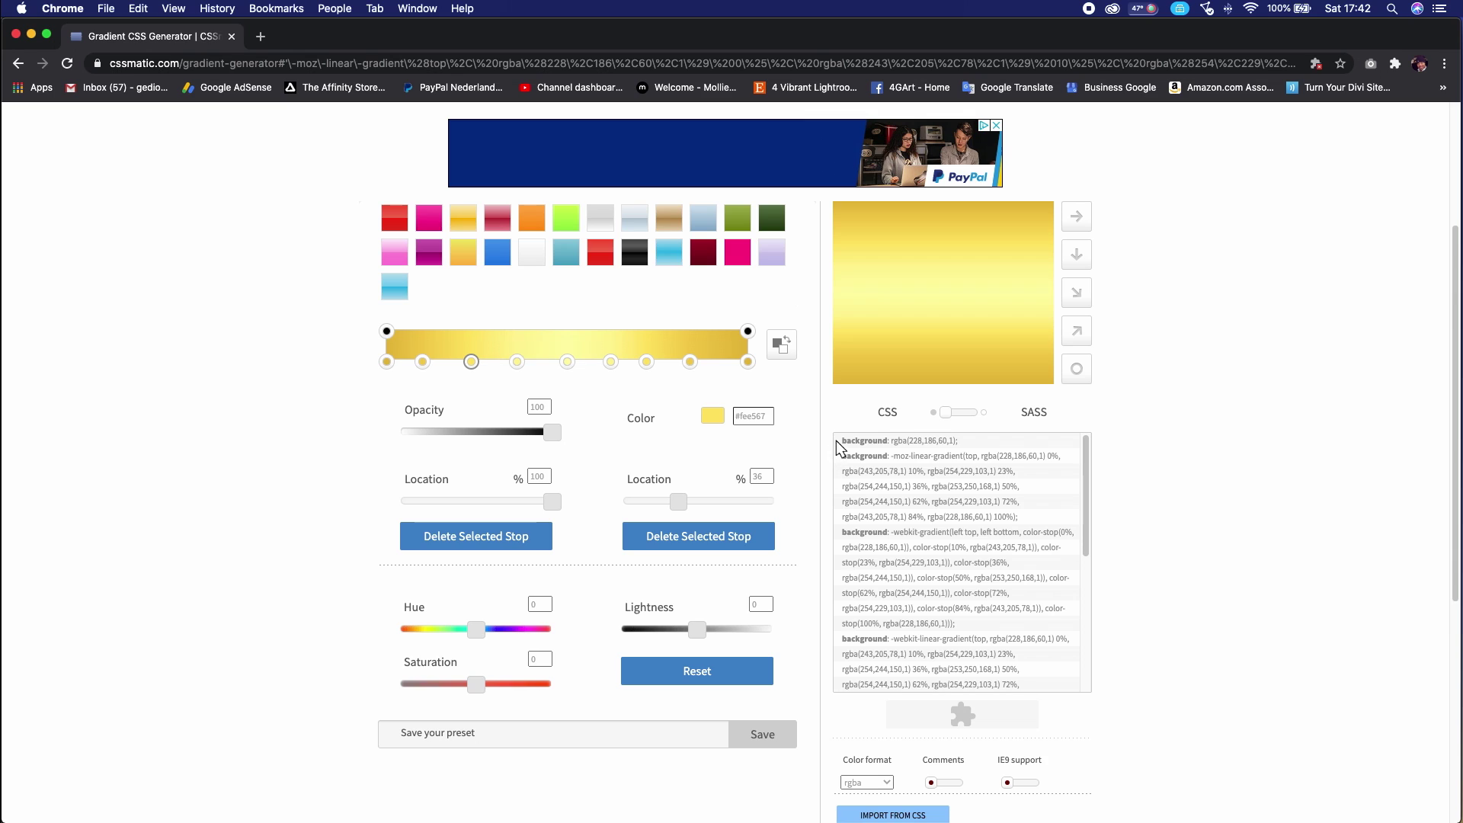
drag(844, 444, 1081, 683)
right_click(955, 587)
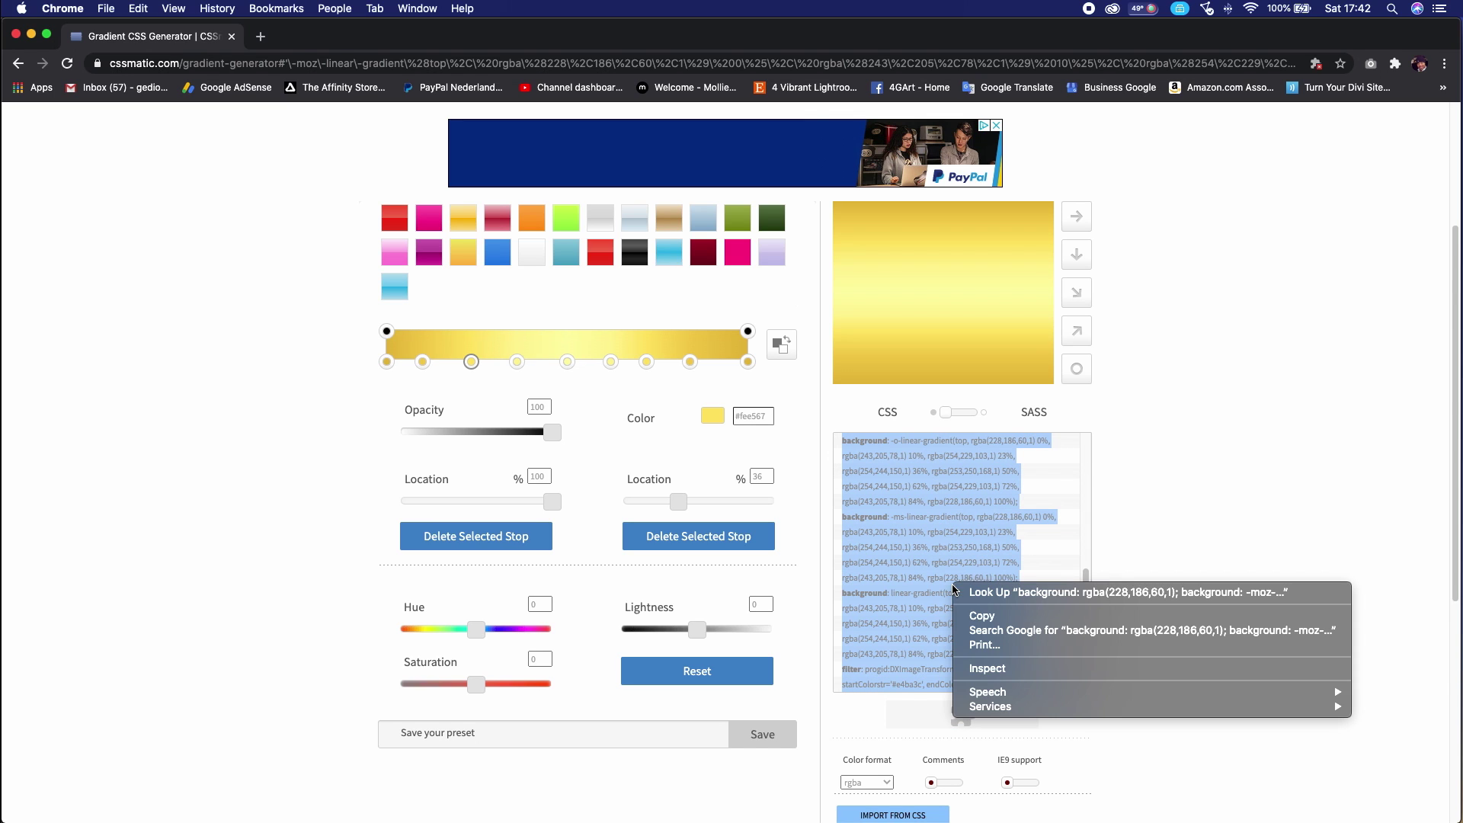
click(985, 617)
click(1222, 526)
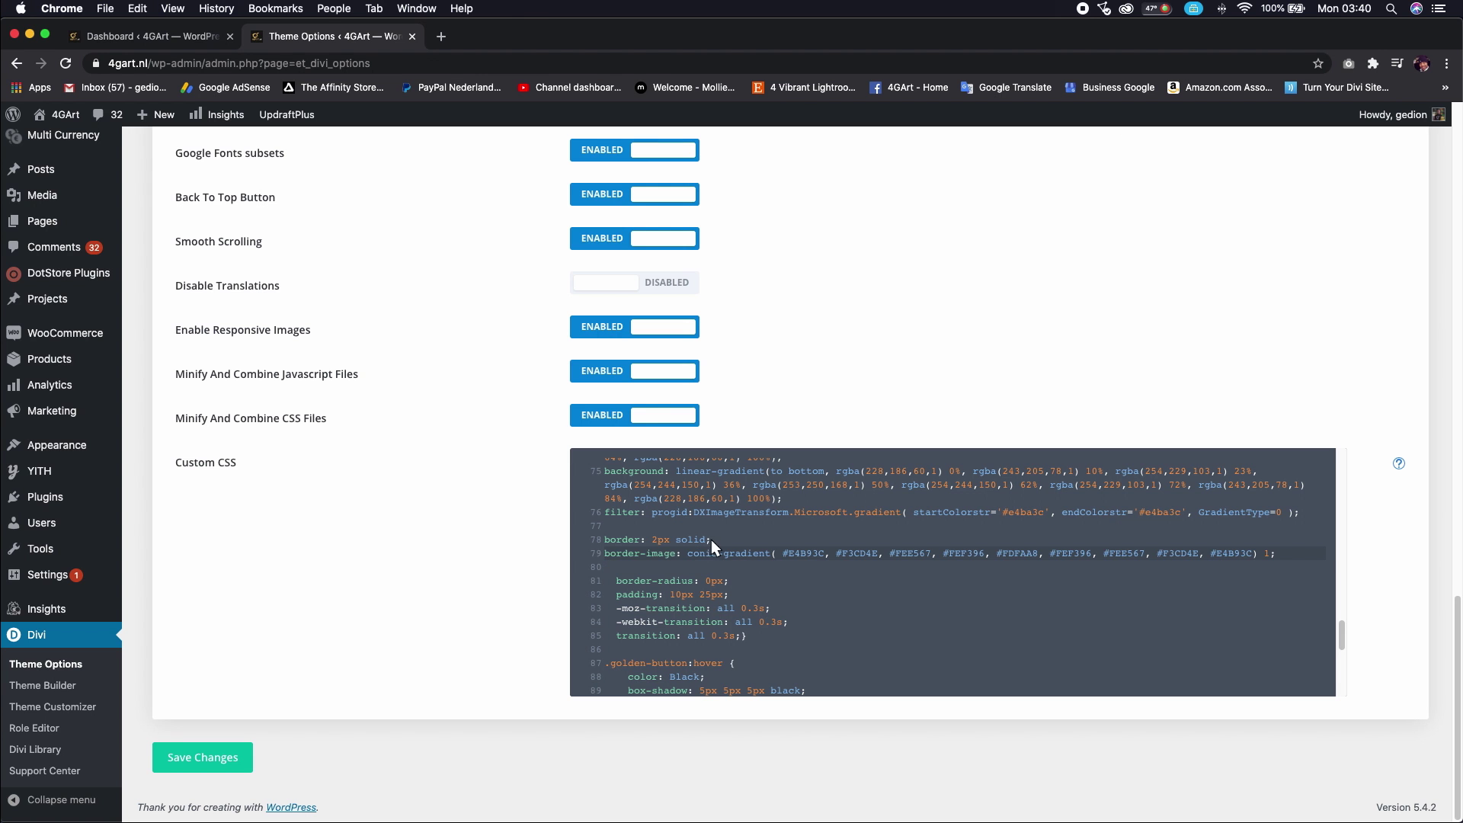
Compare the hex colours in the Custom CSS border-image conic-gradient line with the codes under the circles in Affinity Designer.
key(ctrl+Up)
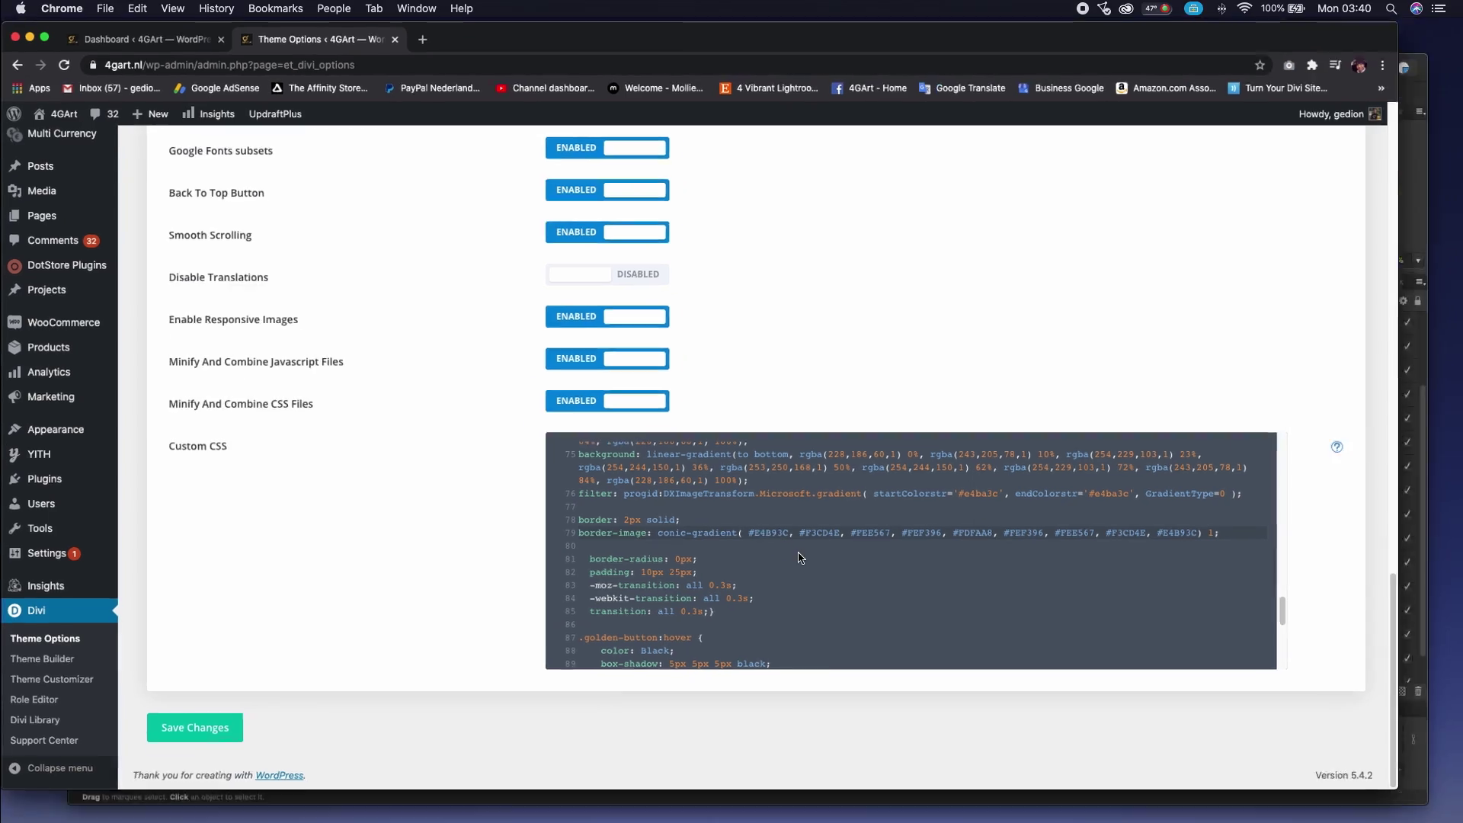
click(951, 679)
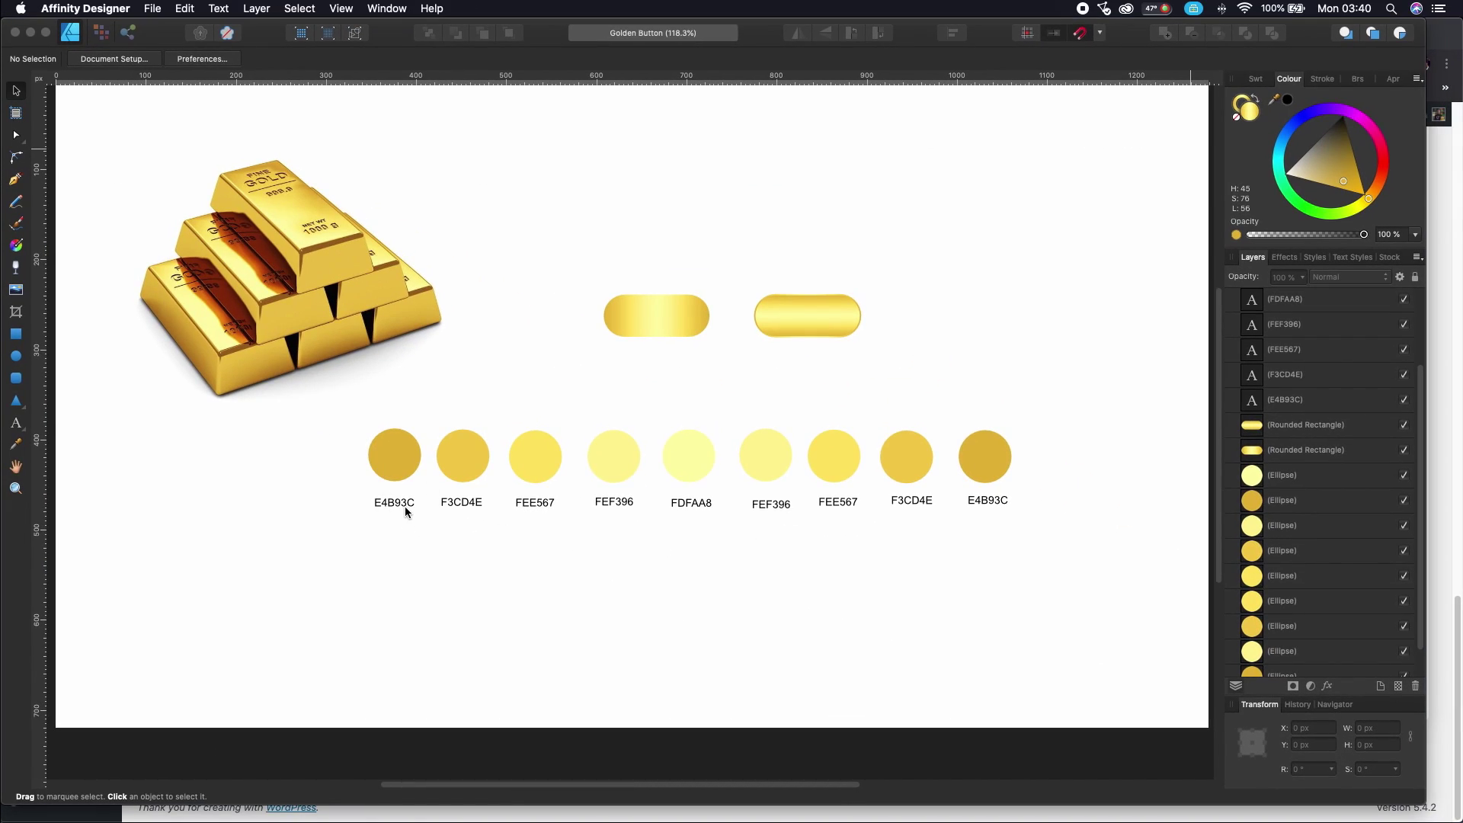
key(ctrl+Up)
click(598, 363)
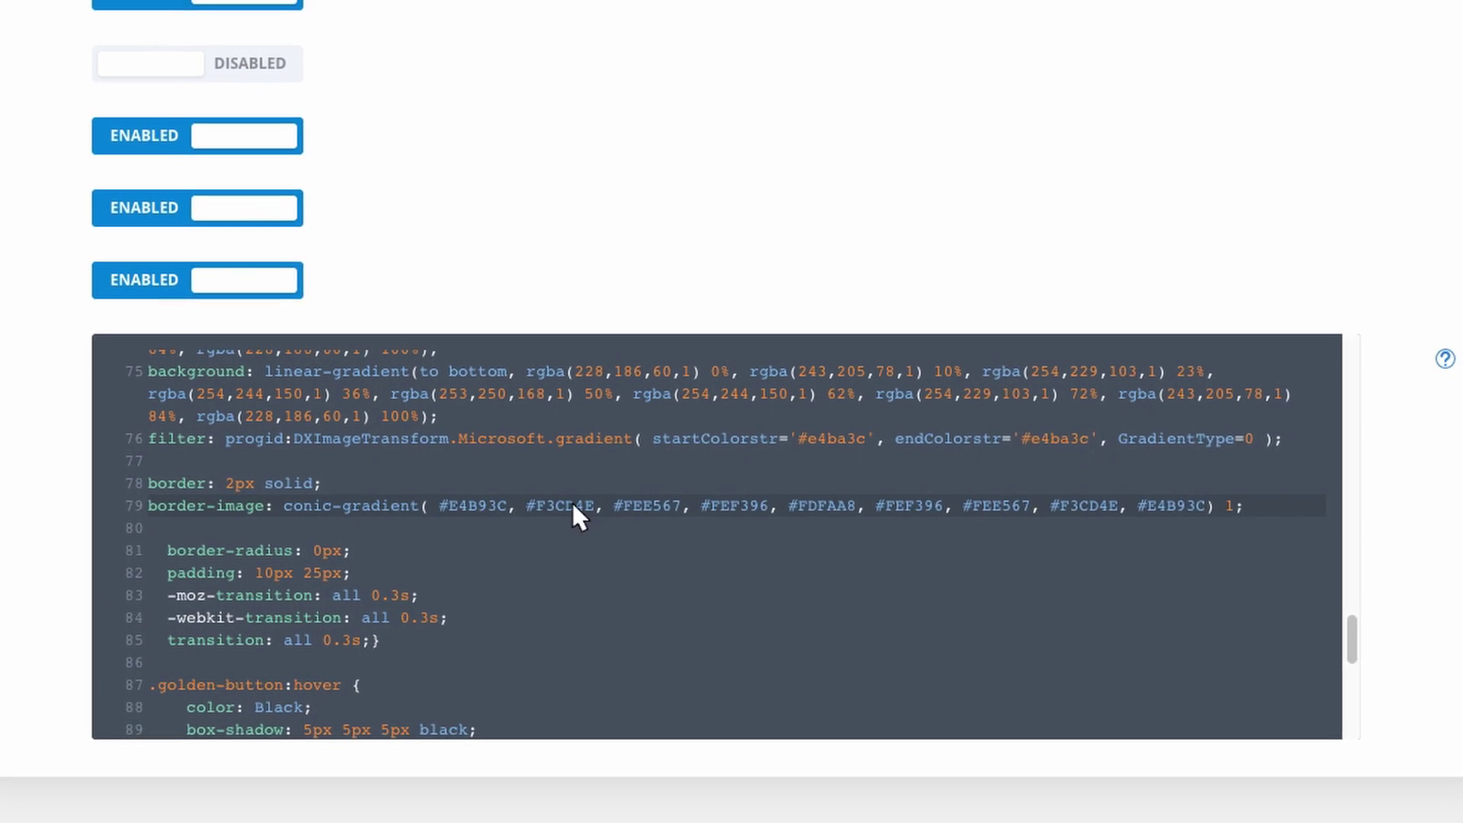
key(ctrl+Up)
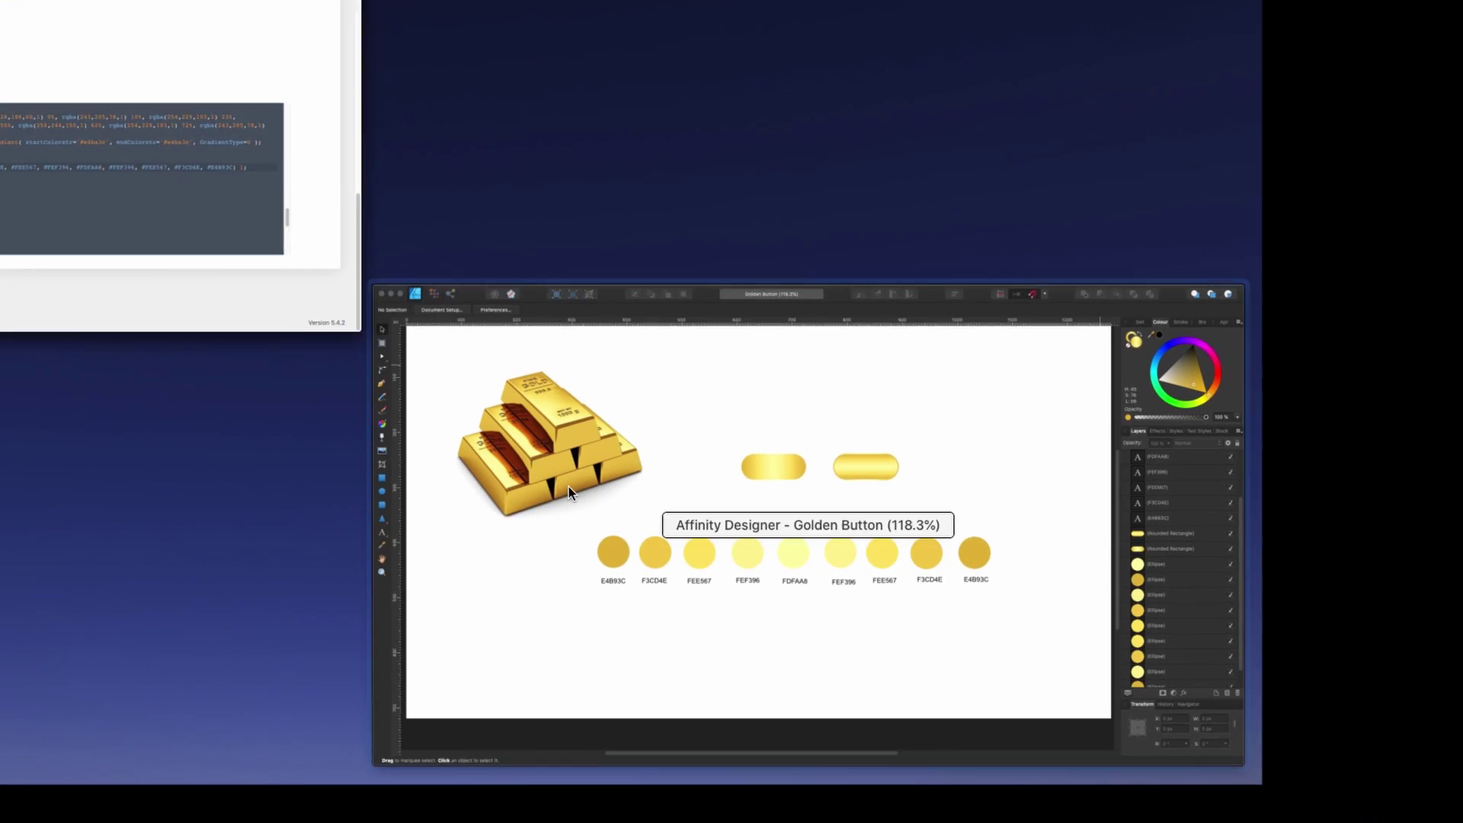
click(568, 491)
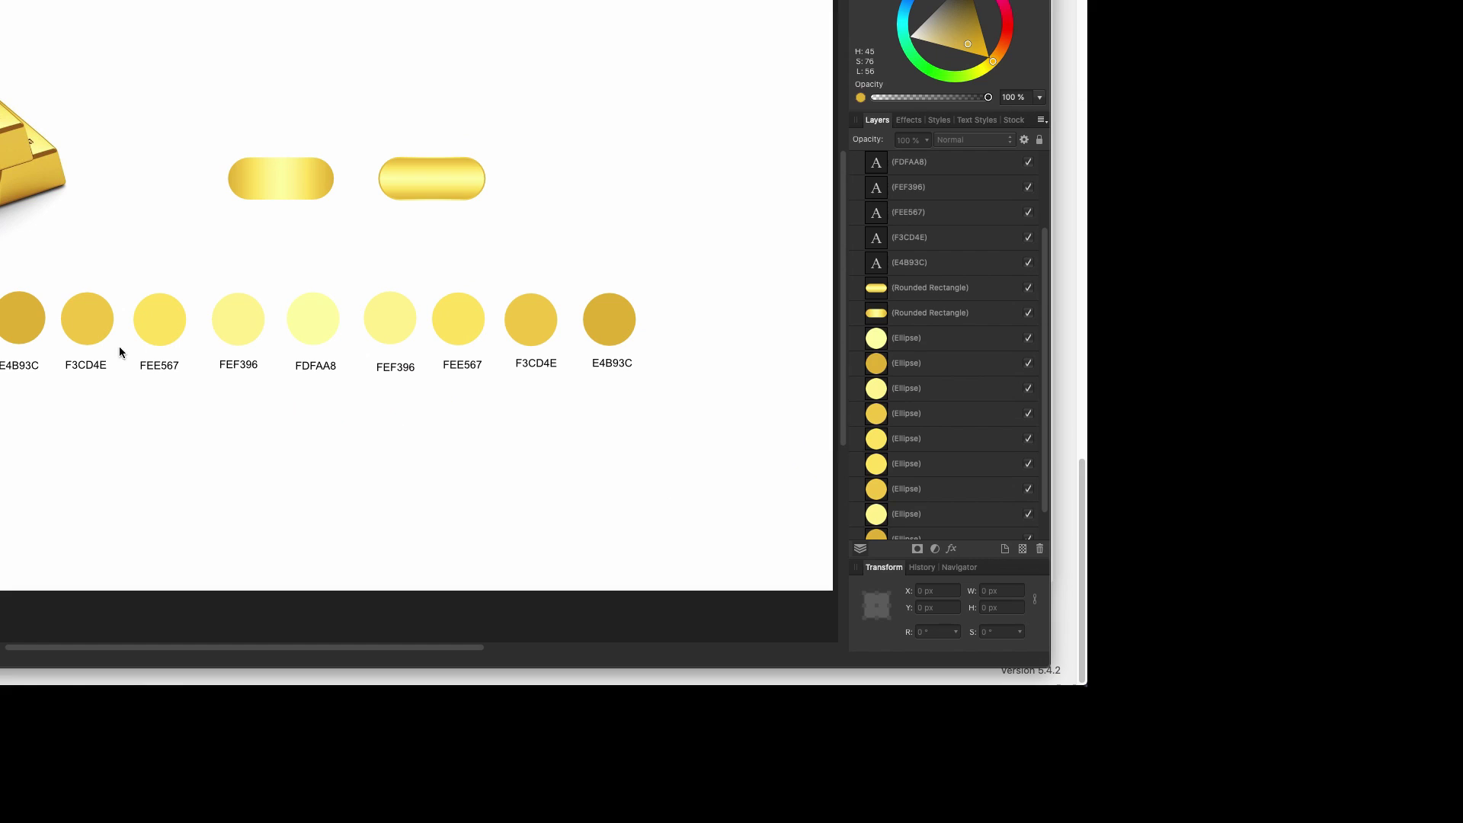
key(ctrl+Up)
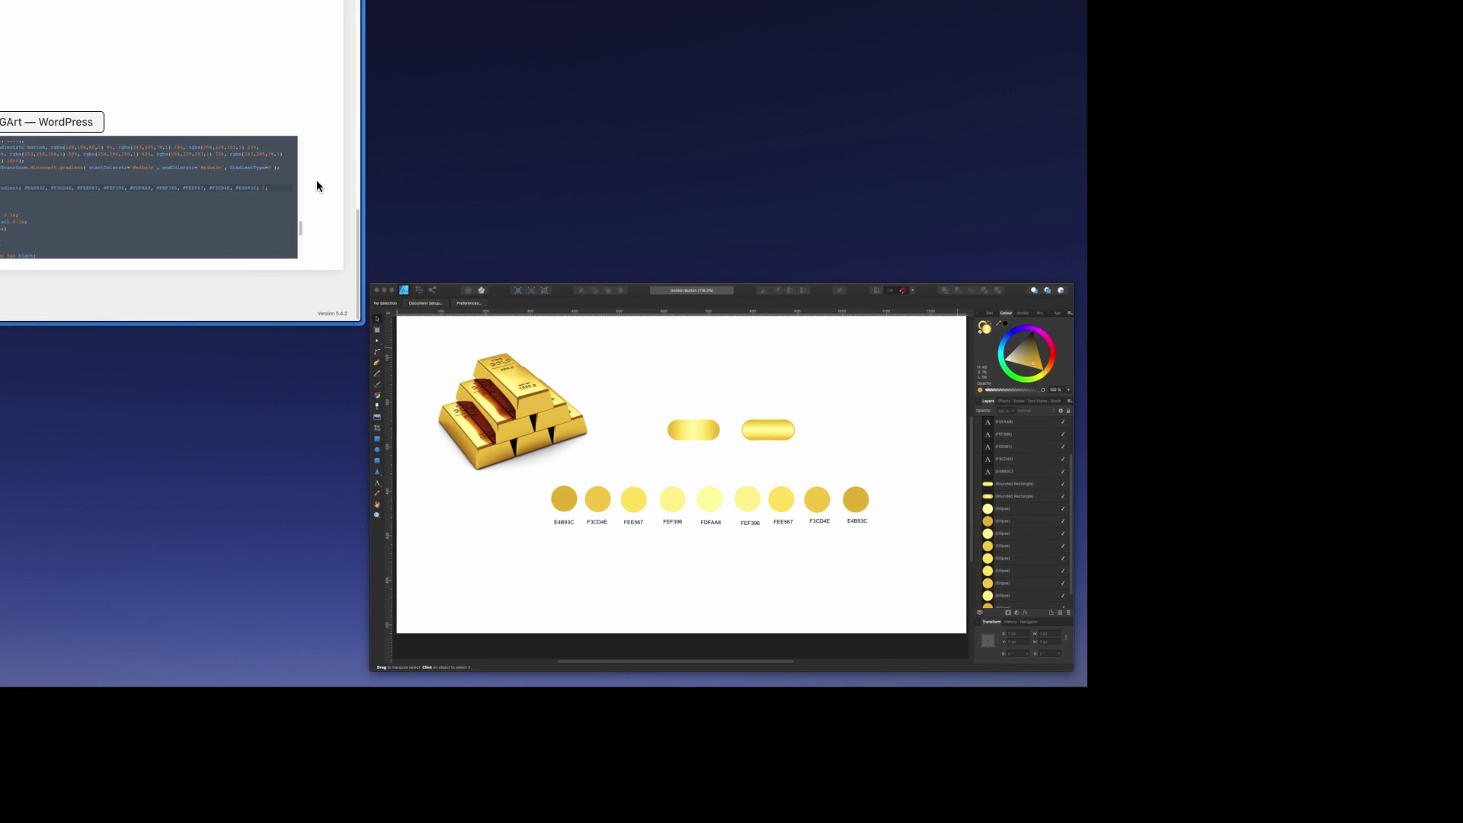
click(317, 182)
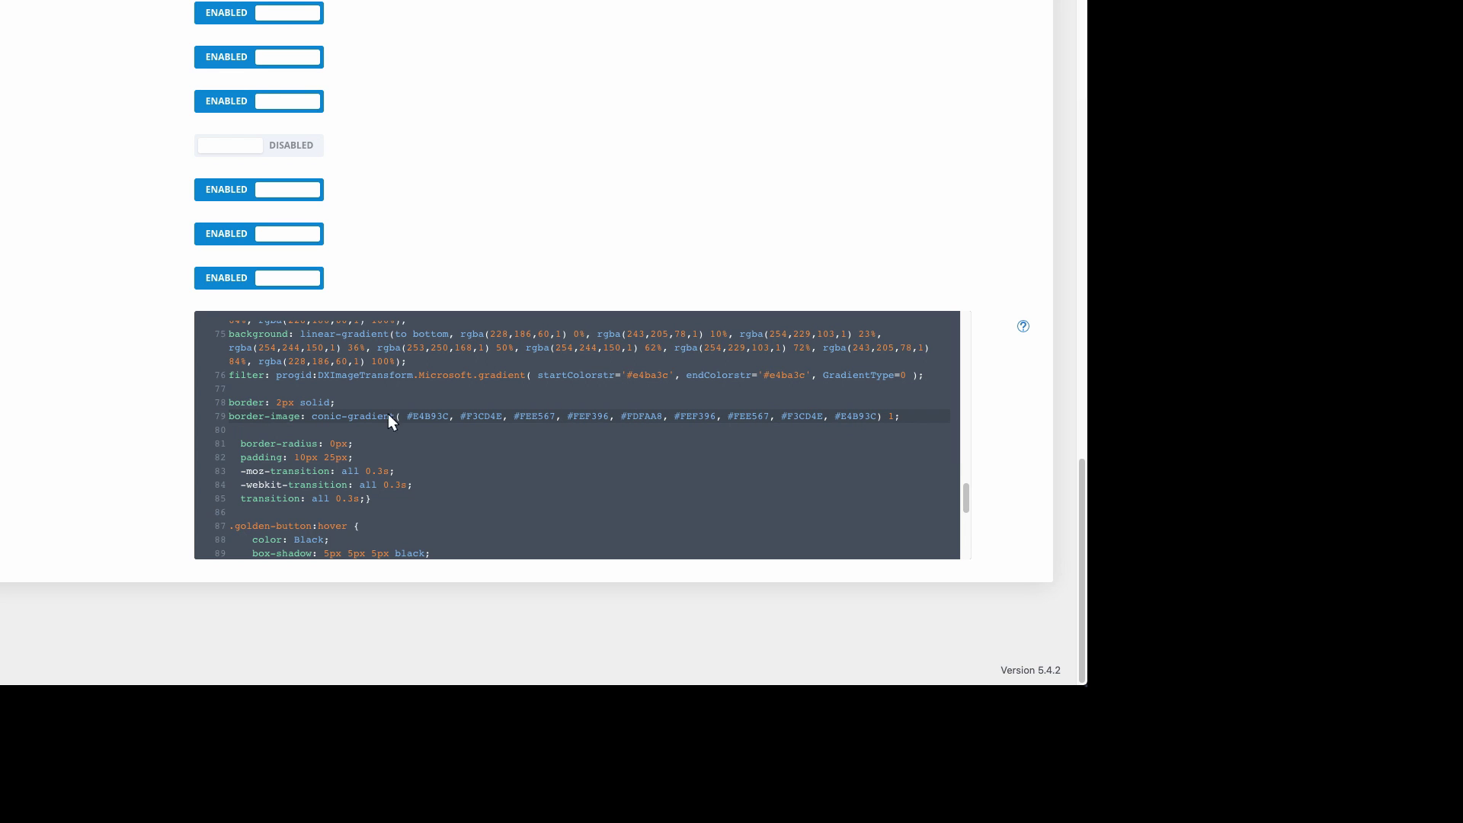
key(ctrl+Up)
click(566, 404)
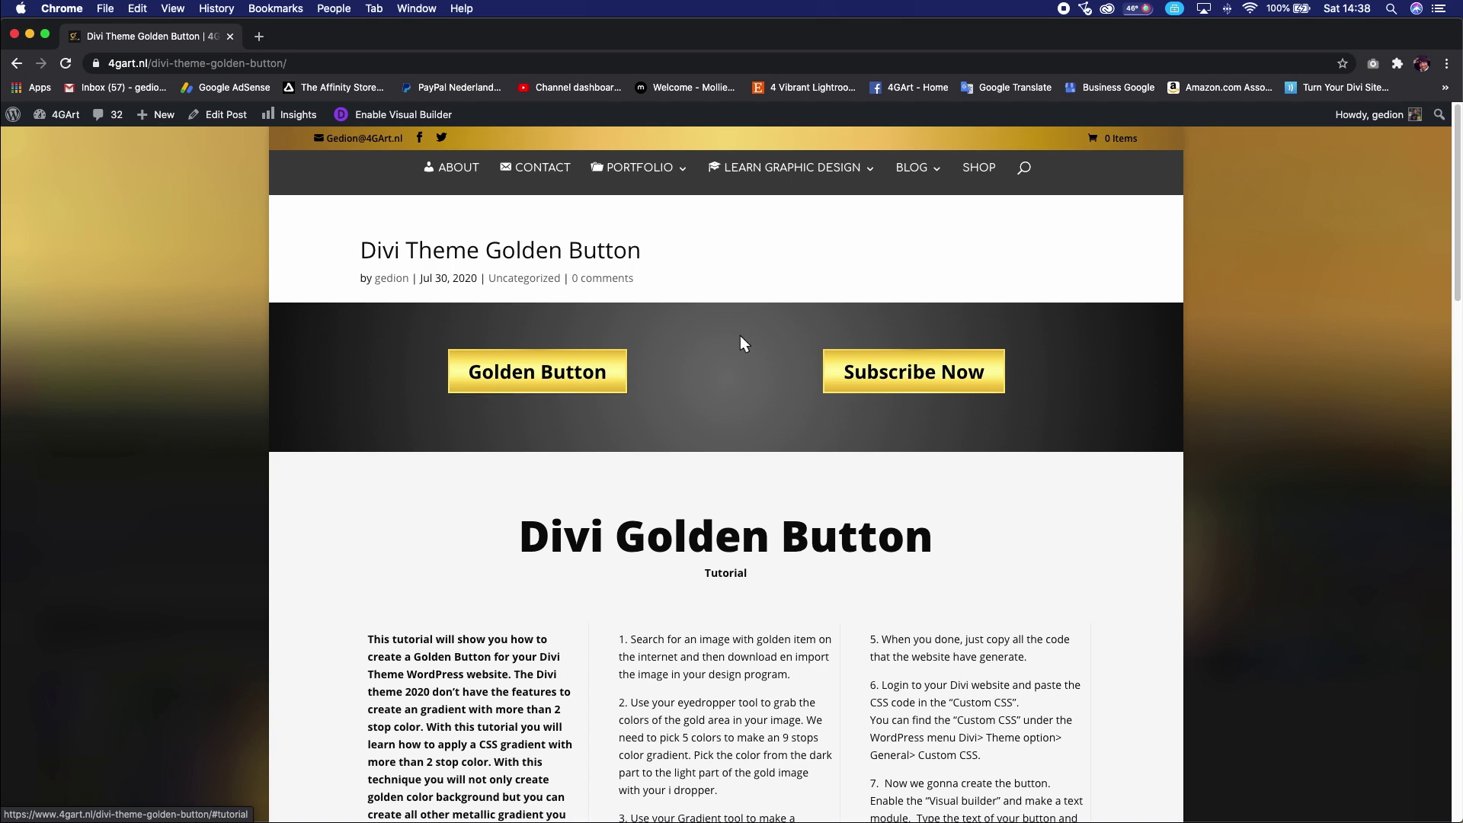
Test the Golden Button and Subscribe Now button links on the Divi Theme Golden Button page.
click(584, 371)
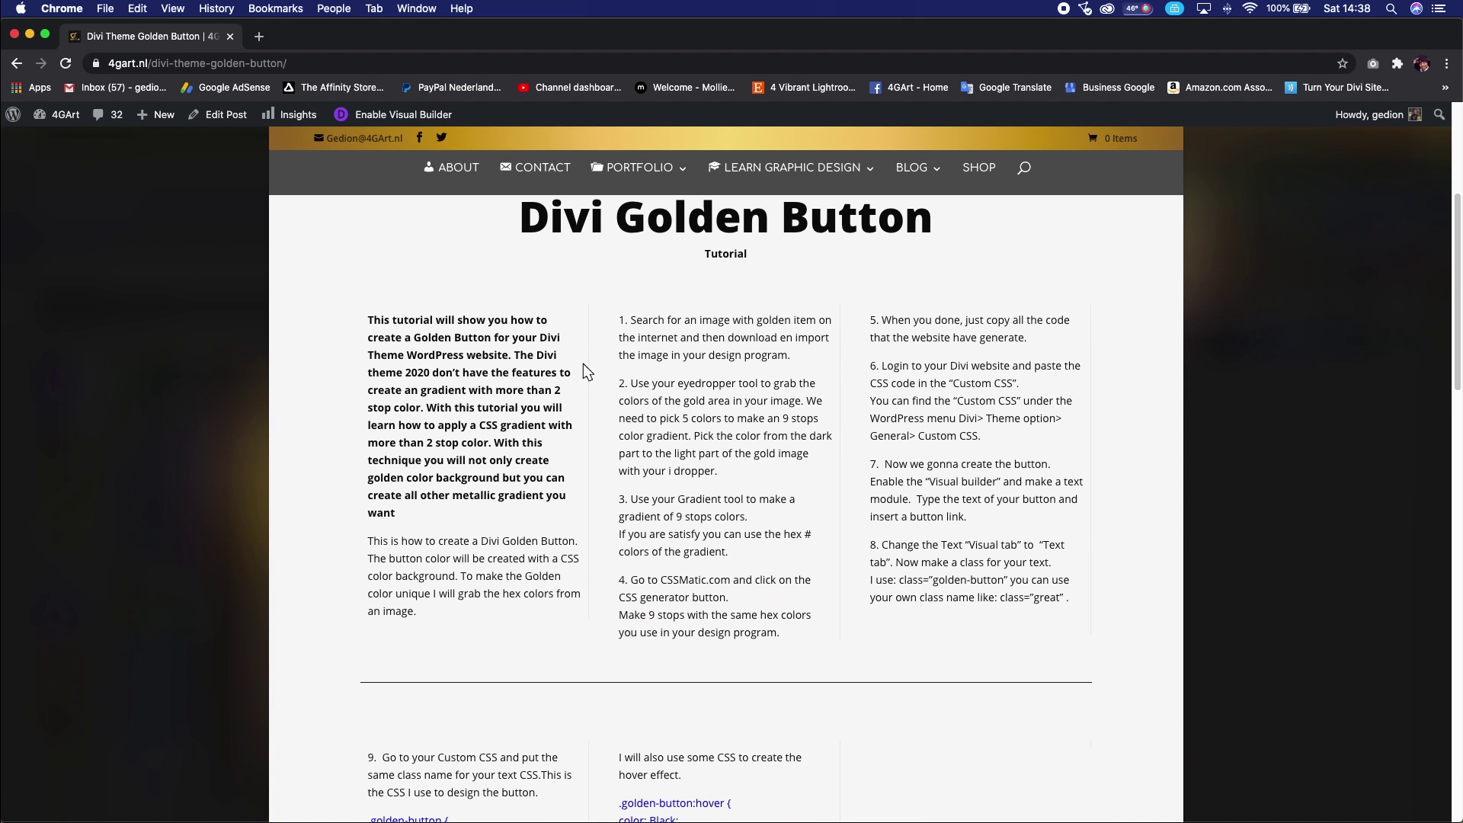
scroll(595, 374, up, 6)
click(888, 371)
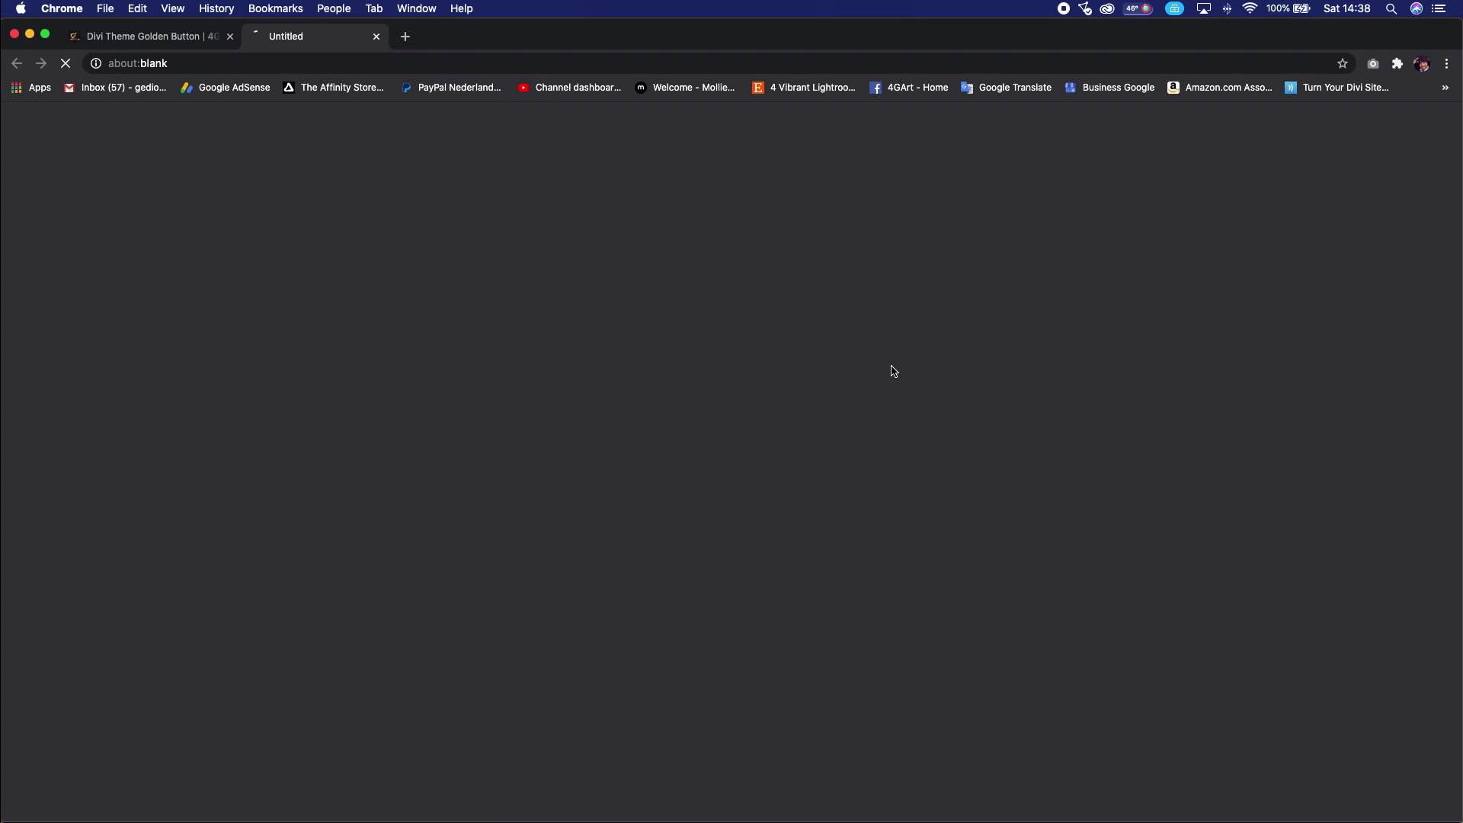